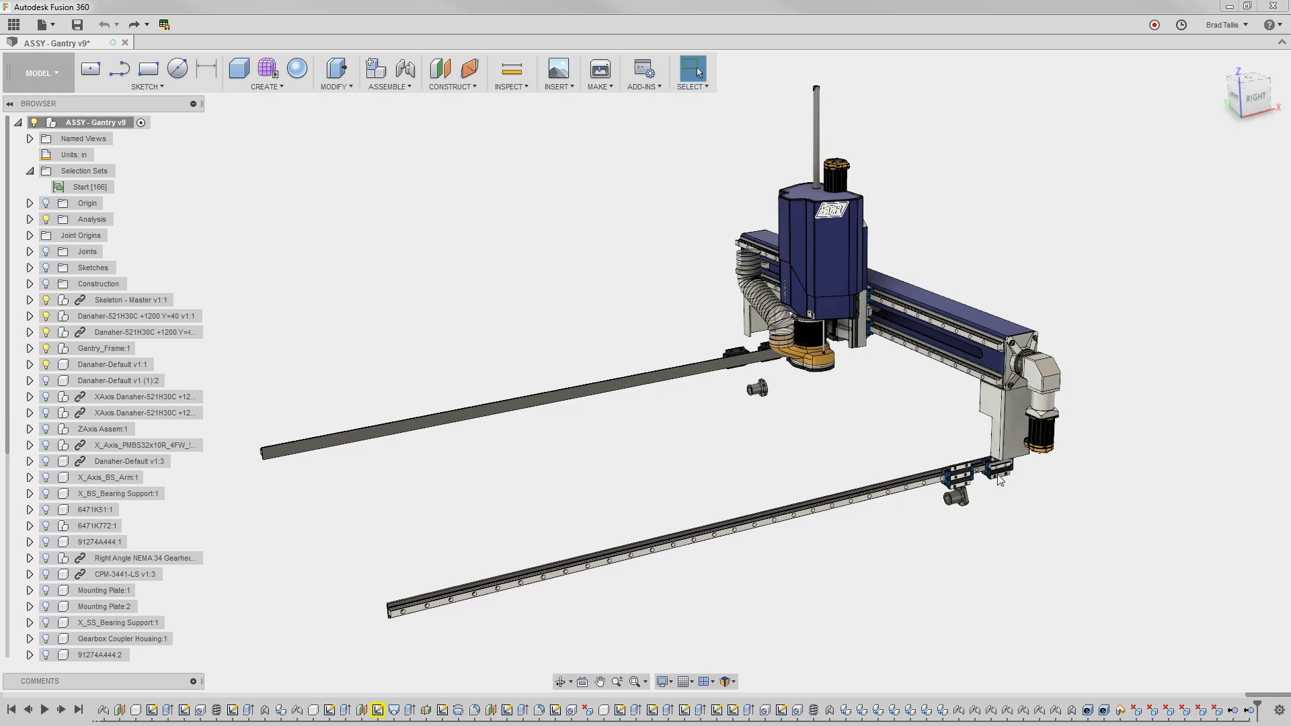
Step: Isolate the Start set so only the rail, bearing blocks, housing and bushing show, then clear the selection
click(120, 189)
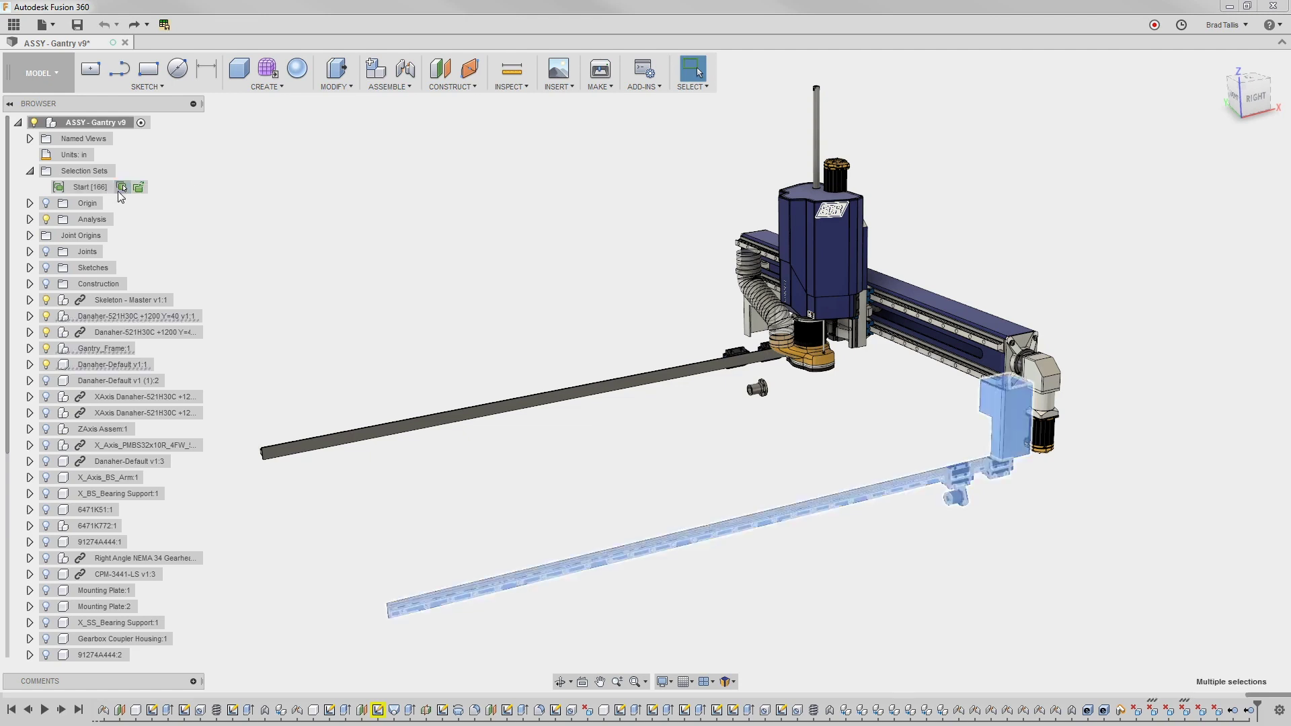
right_click(804, 431)
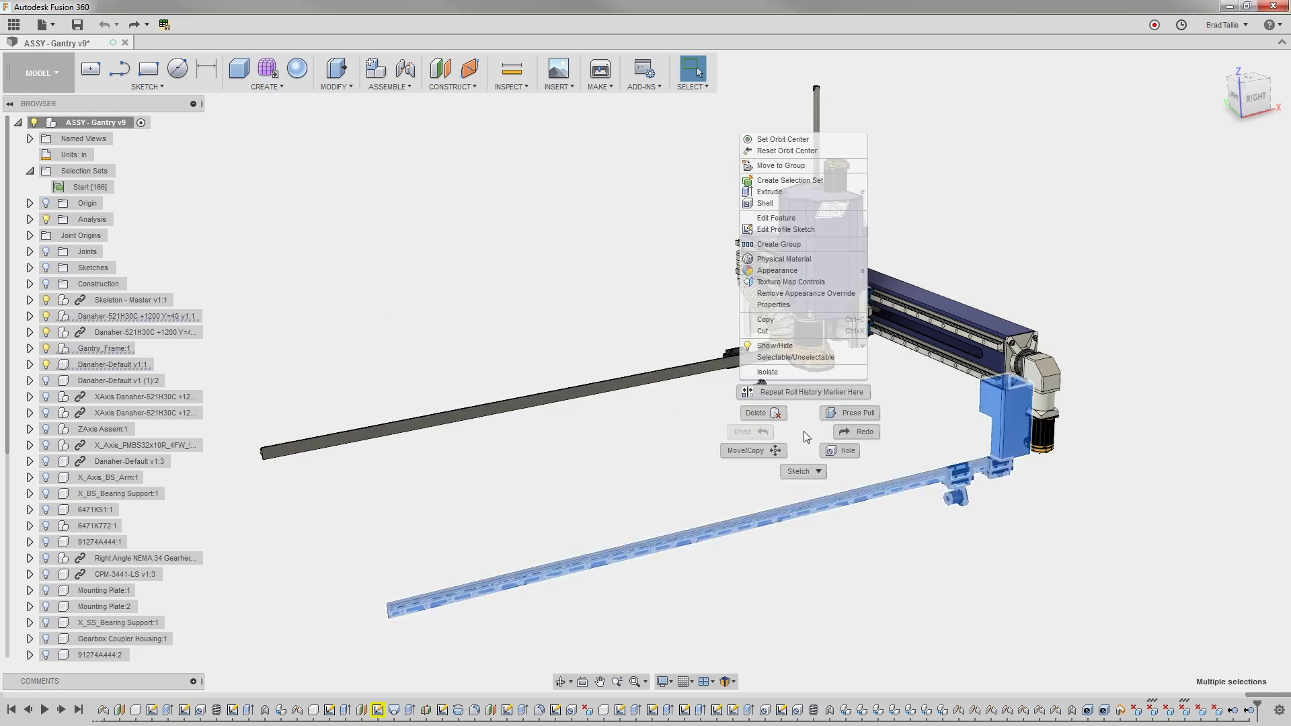
click(778, 374)
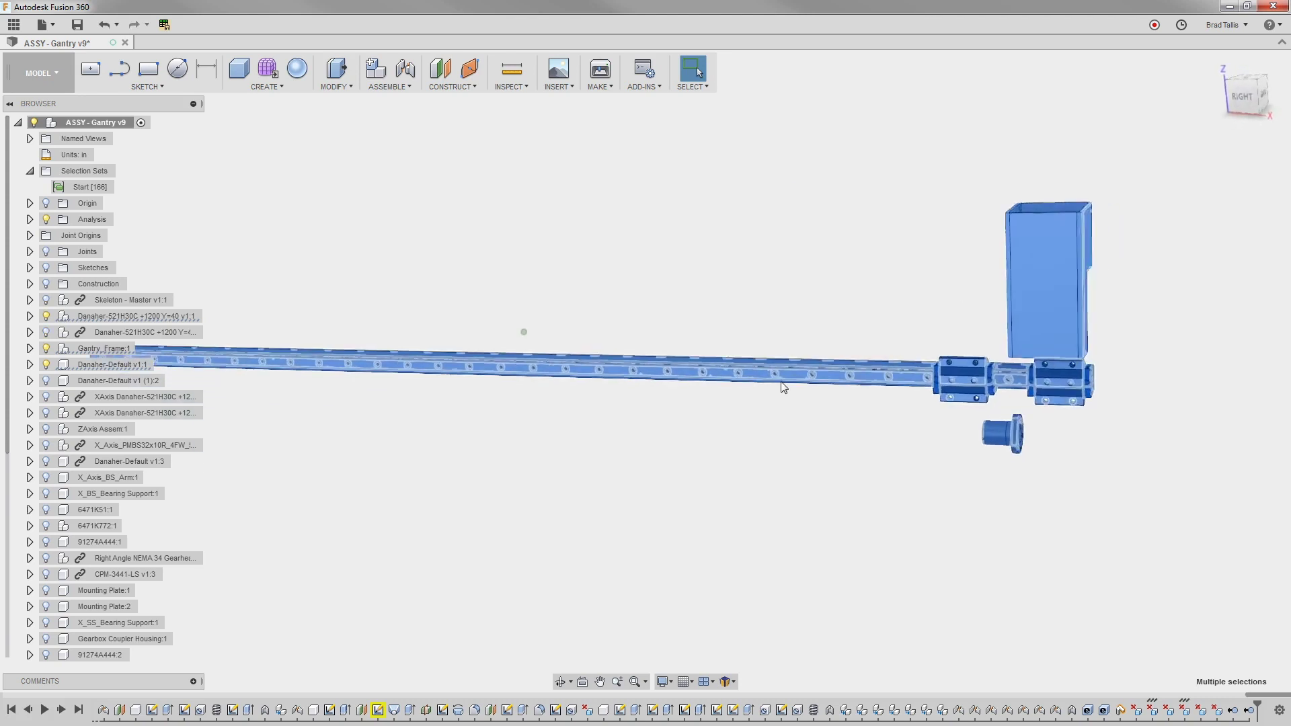
shift+middle_drag(780, 395, 645, 551)
click(629, 534)
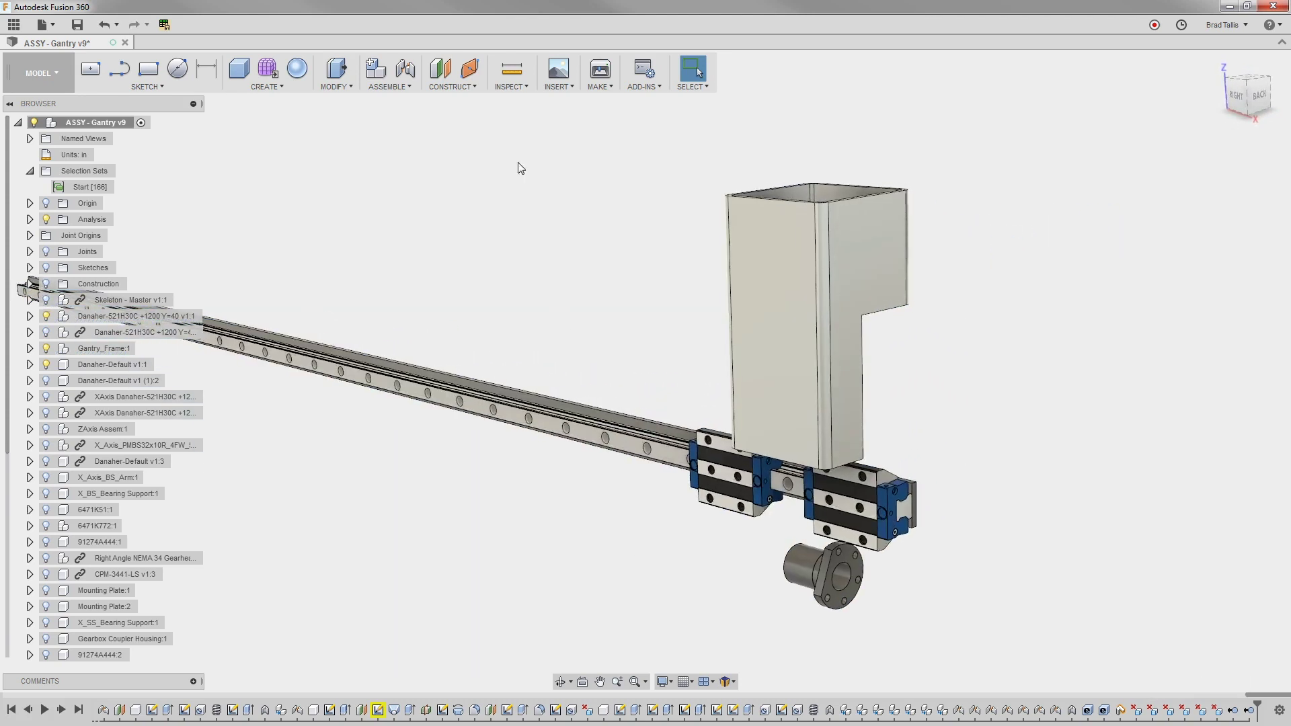
Step: Create an active empty component named 'Frame Guide'
click(382, 72)
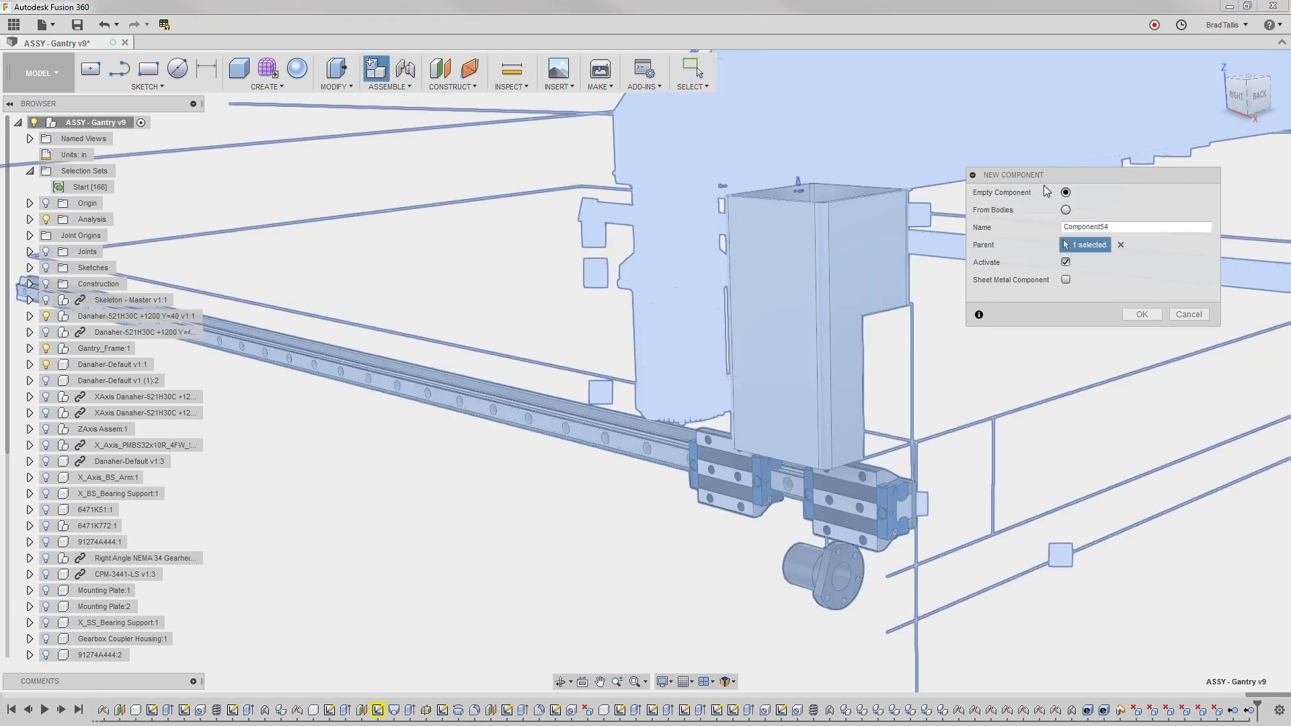
drag(1110, 227, 1056, 230)
text(Frame Guide)
click(1142, 315)
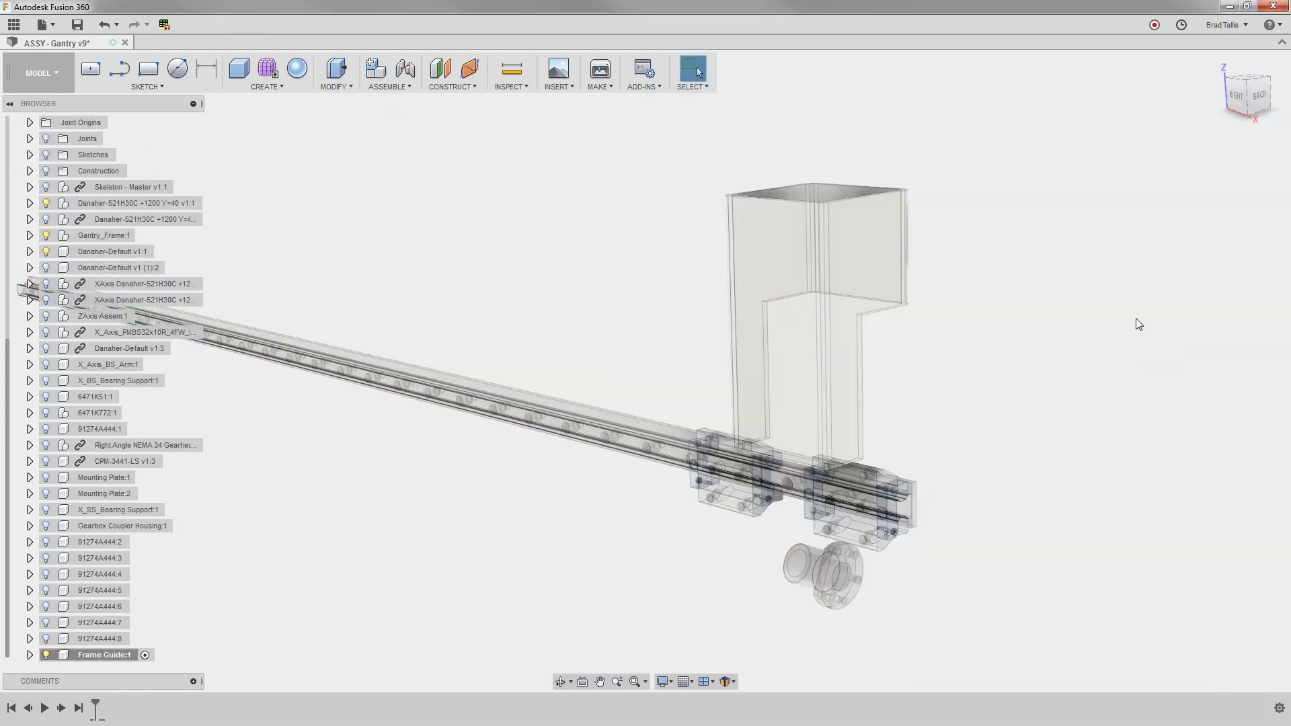
Step: Start a sketch on the upright tube's left face
click(782, 271)
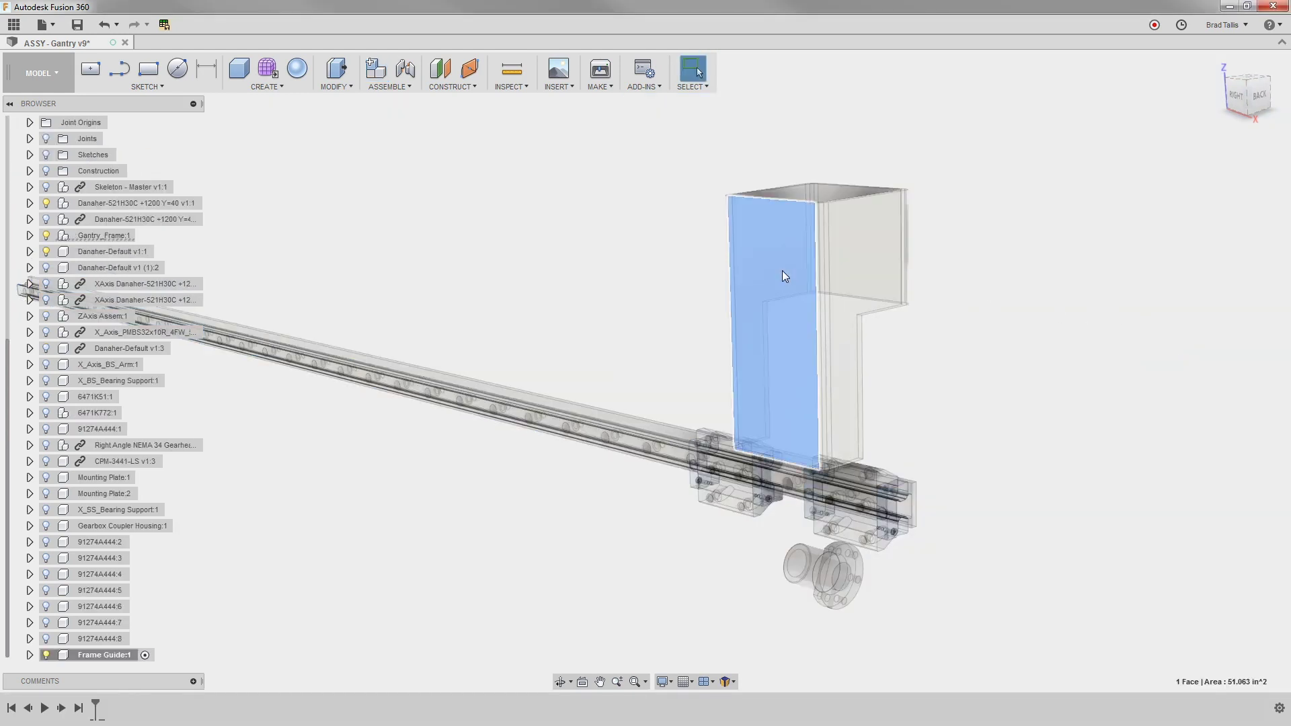
right_click(783, 271)
click(777, 340)
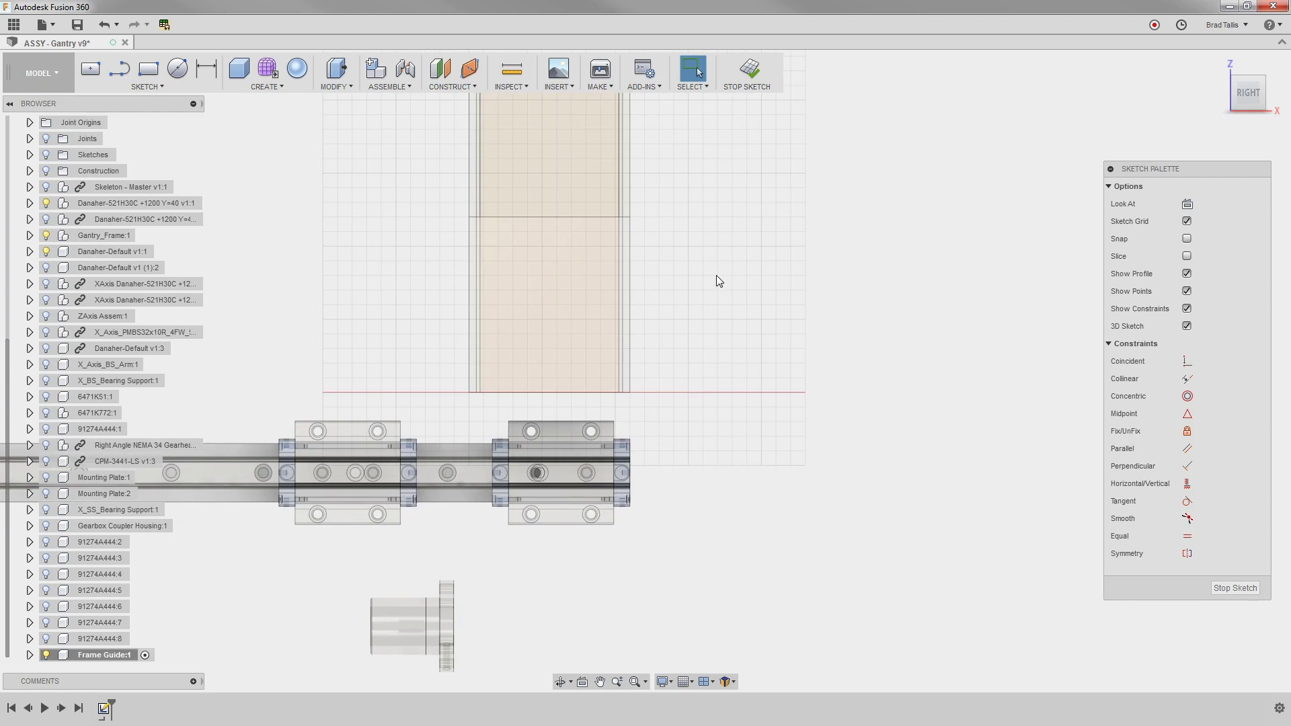
Step: Project the tube's vertical edge into the sketch
key(p)
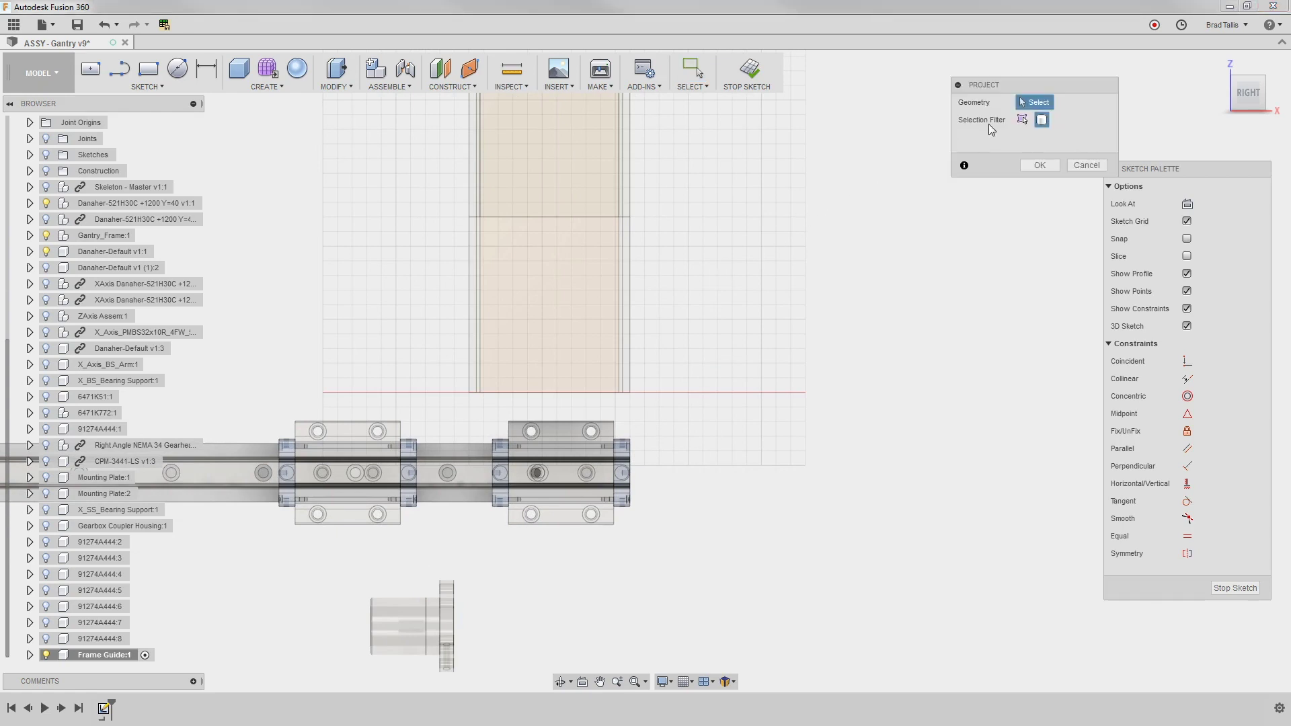
click(1023, 119)
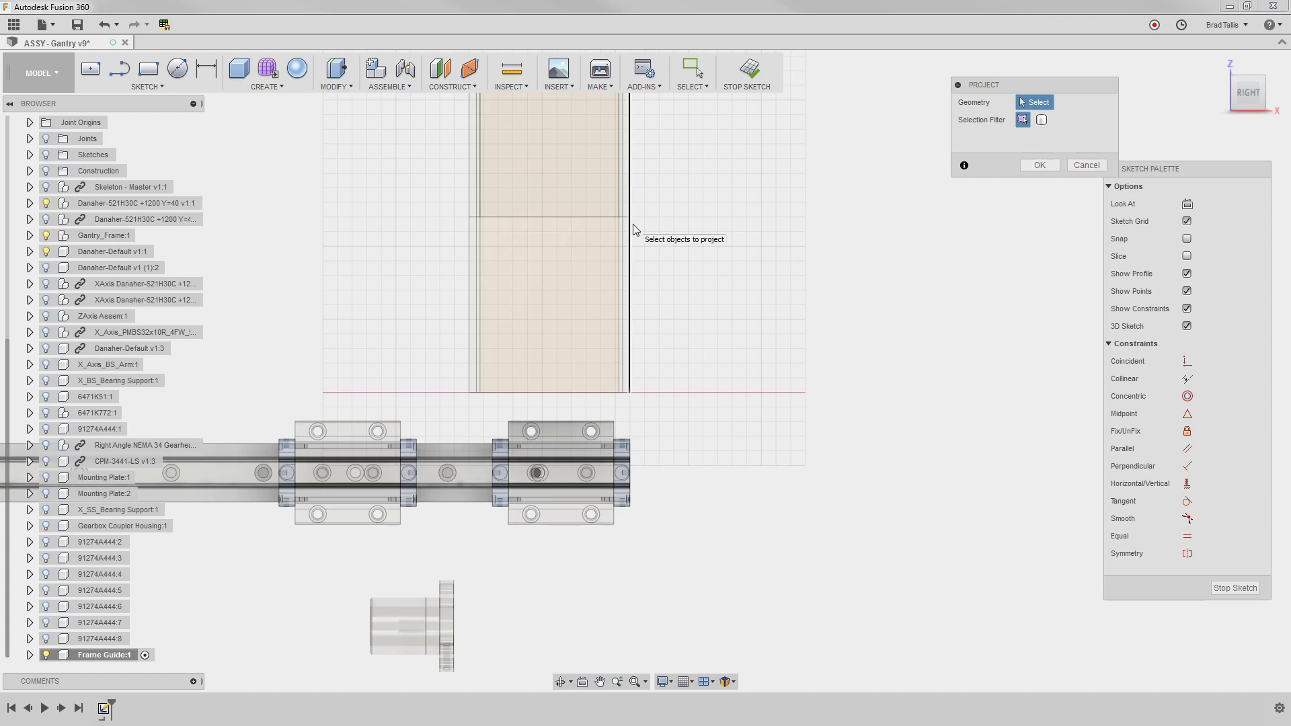
click(632, 224)
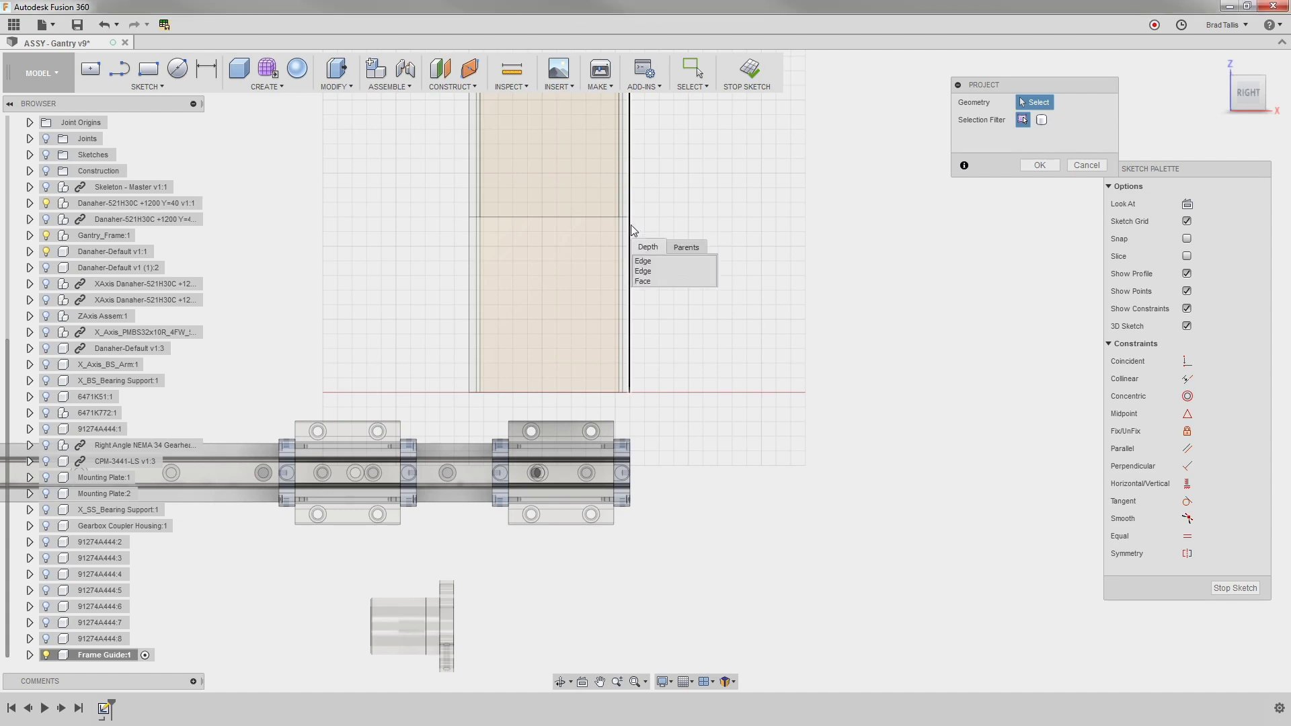
click(660, 271)
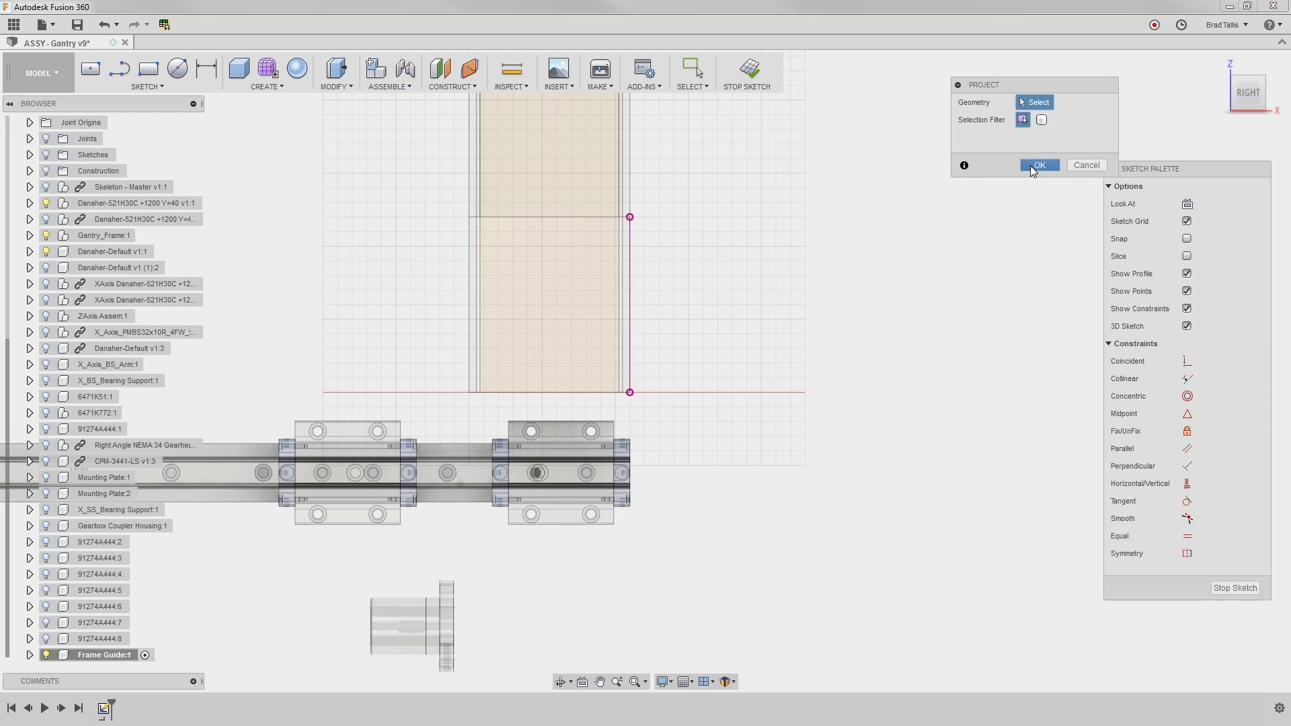
click(1039, 165)
middle_drag(784, 312, 957, 278)
click(148, 68)
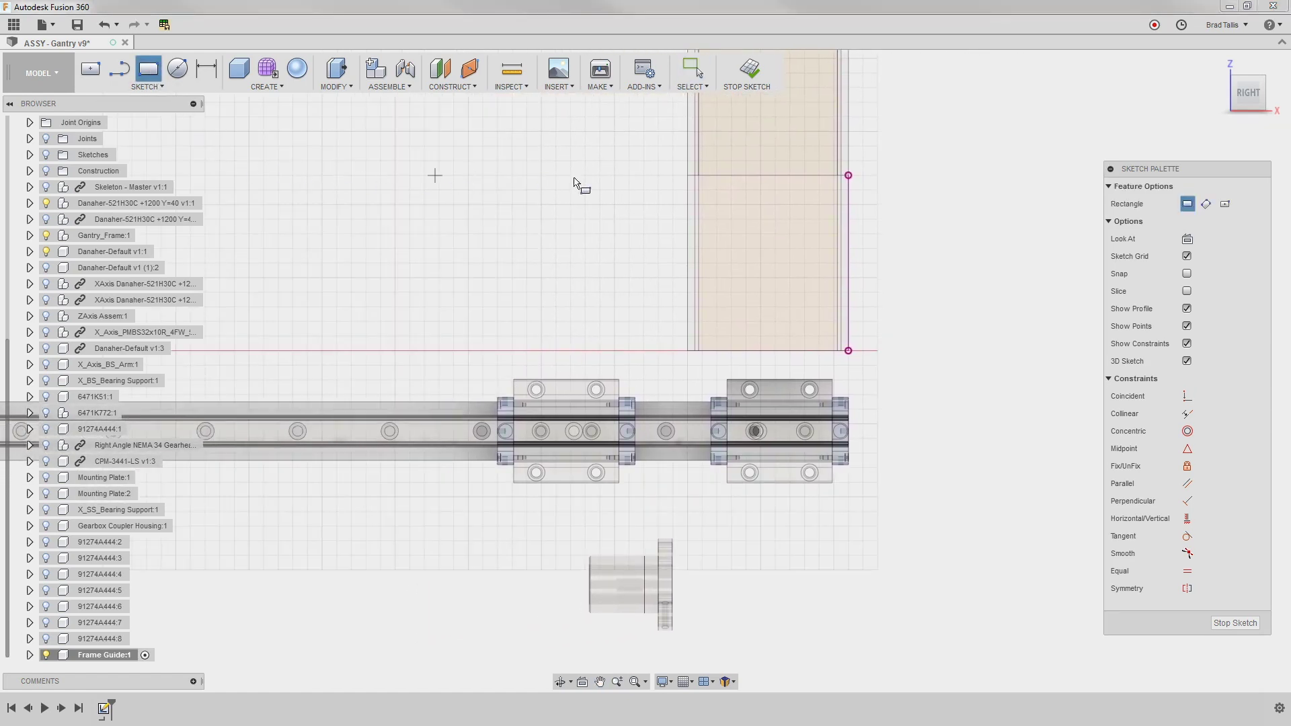
Step: Draw a rectangle from the projected edge's top end to below the carriages, then select the L-shaped profile
click(848, 175)
scroll(491, 430, up, 5)
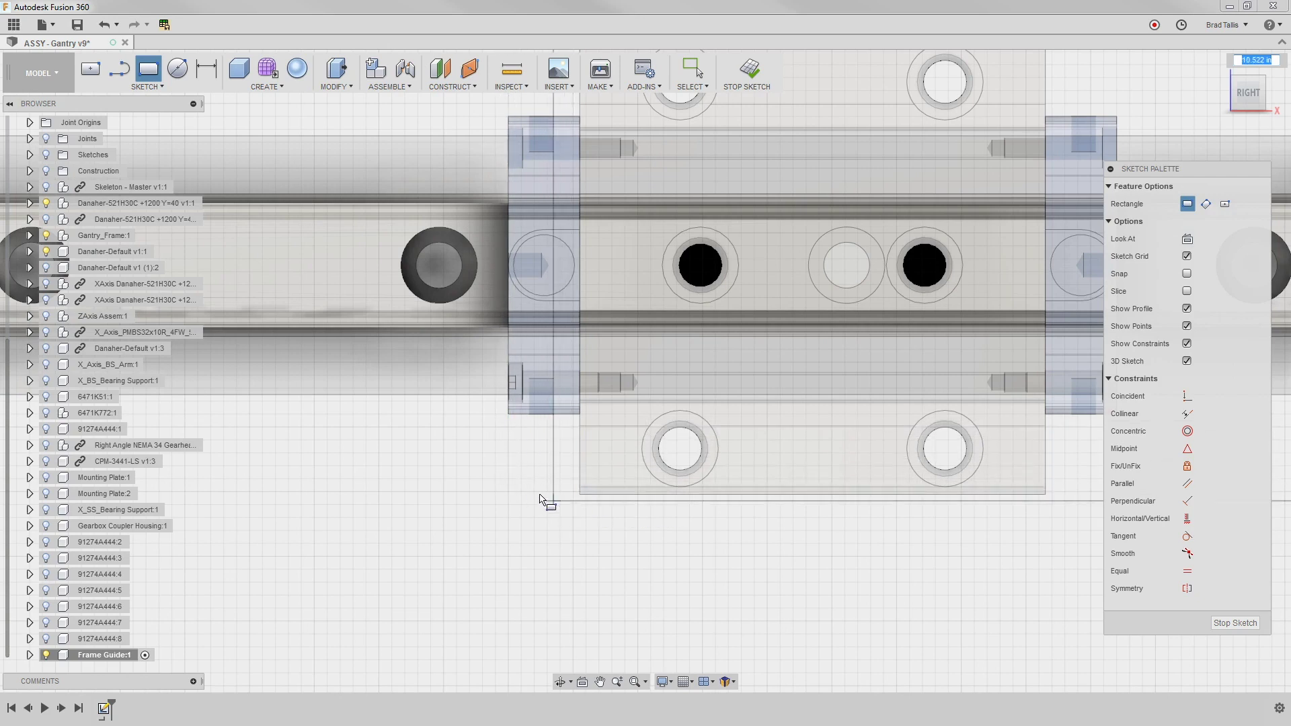
click(512, 498)
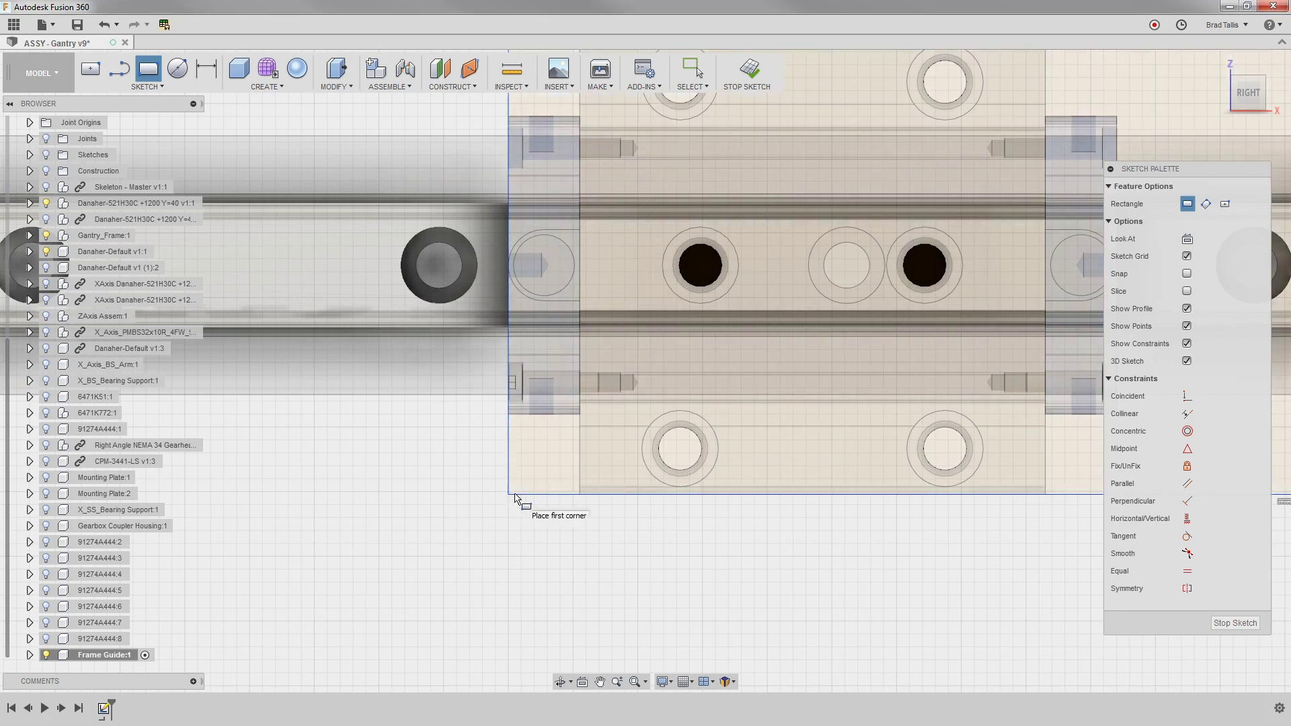
scroll(522, 506, down, 2)
scroll(657, 522, down, 3)
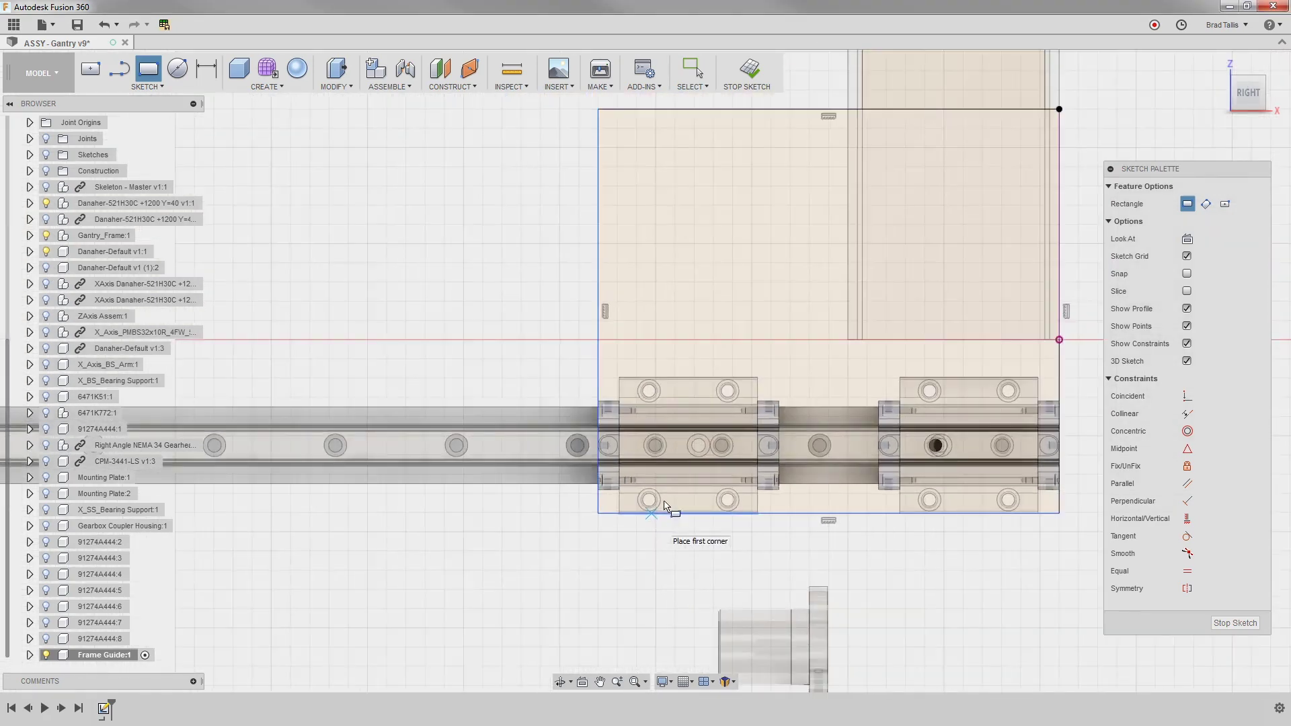
scroll(668, 503, down, 1)
key(Escape)
click(714, 272)
Step: Extrude both profiles -5.5 in as a new body
ctrl+click(841, 257)
right_click(840, 256)
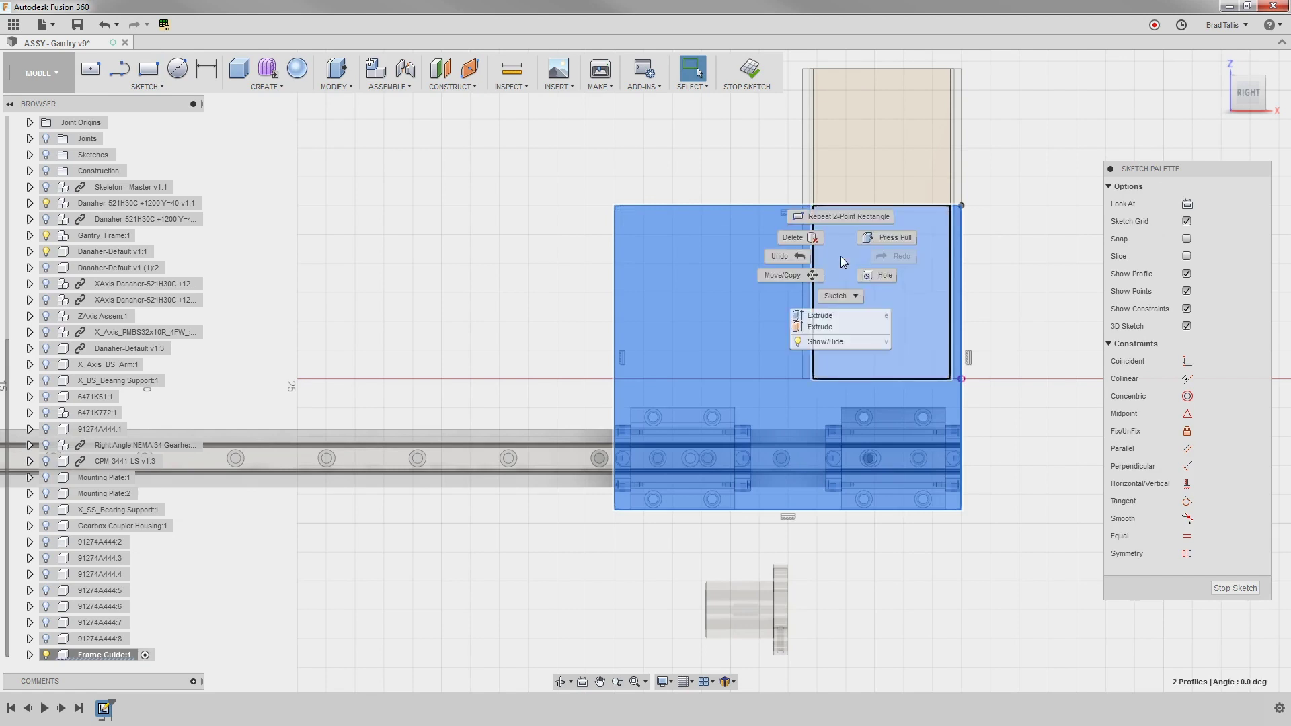
click(830, 315)
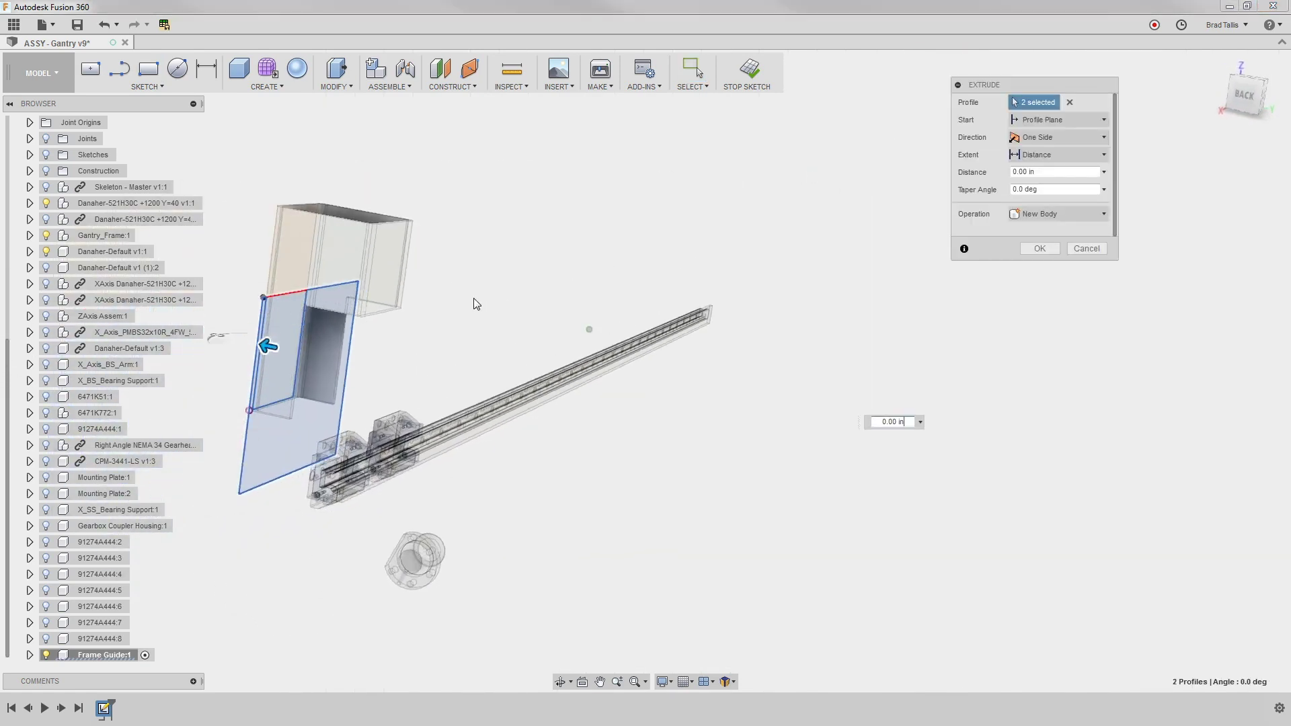
text(-5.5)
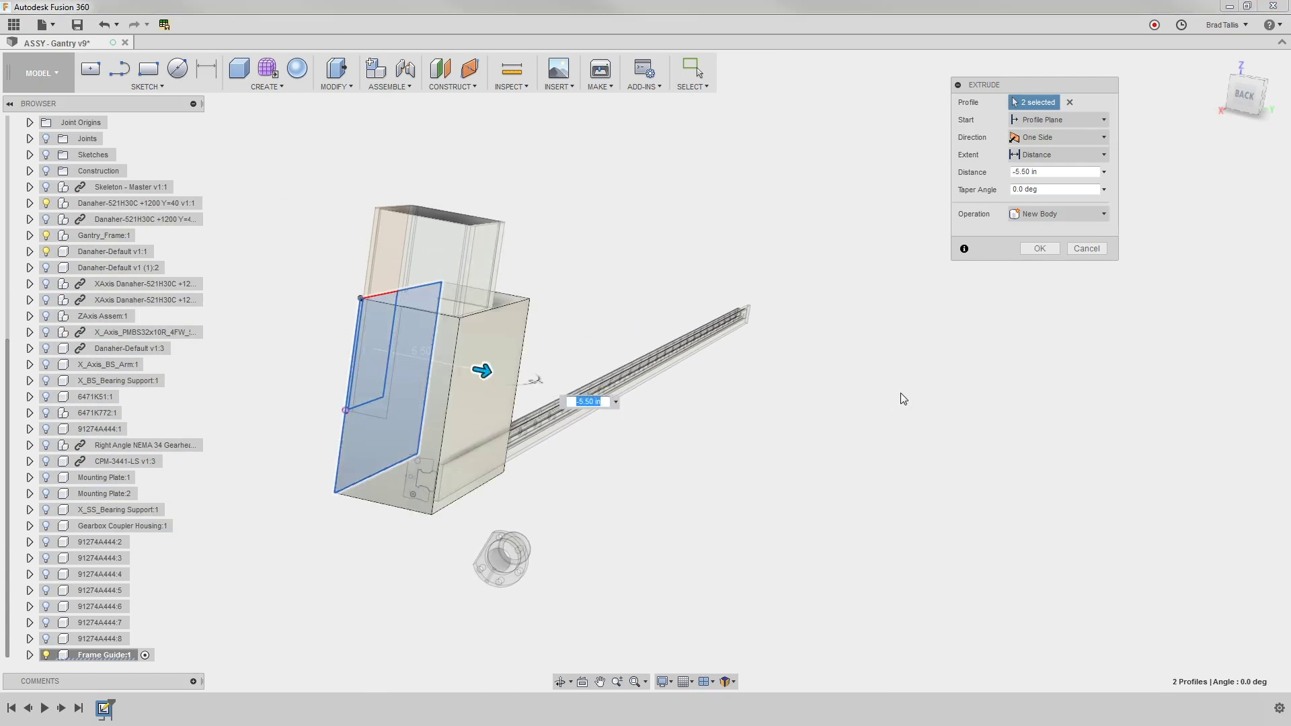
click(1039, 249)
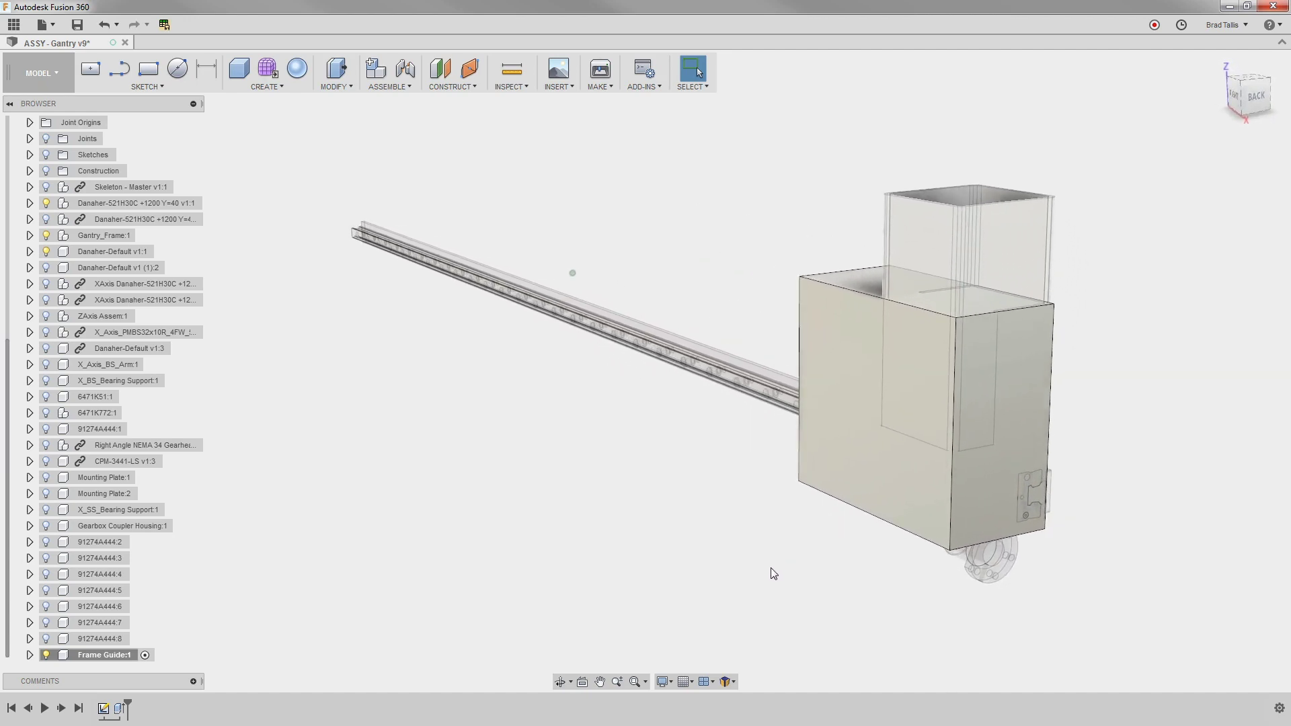
Step: Turn on Component Color Cycling, then view the block's right side and select its top-left edge
click(519, 86)
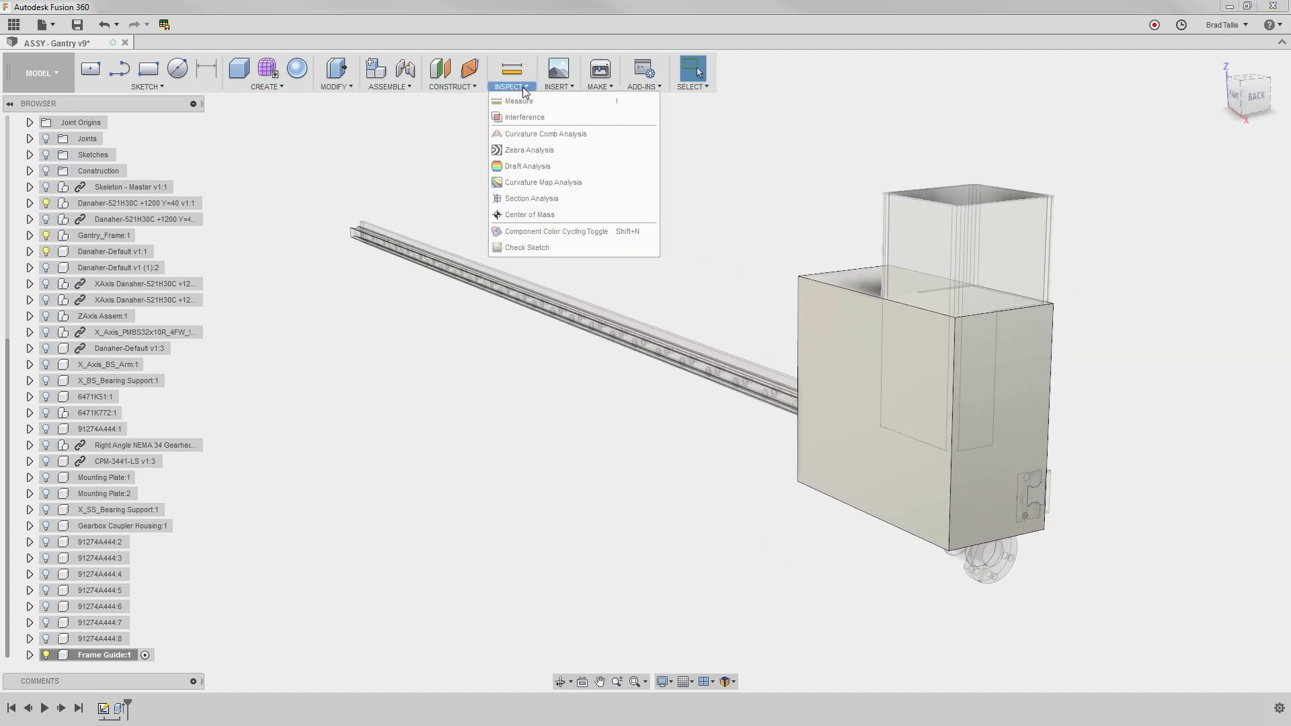
click(556, 231)
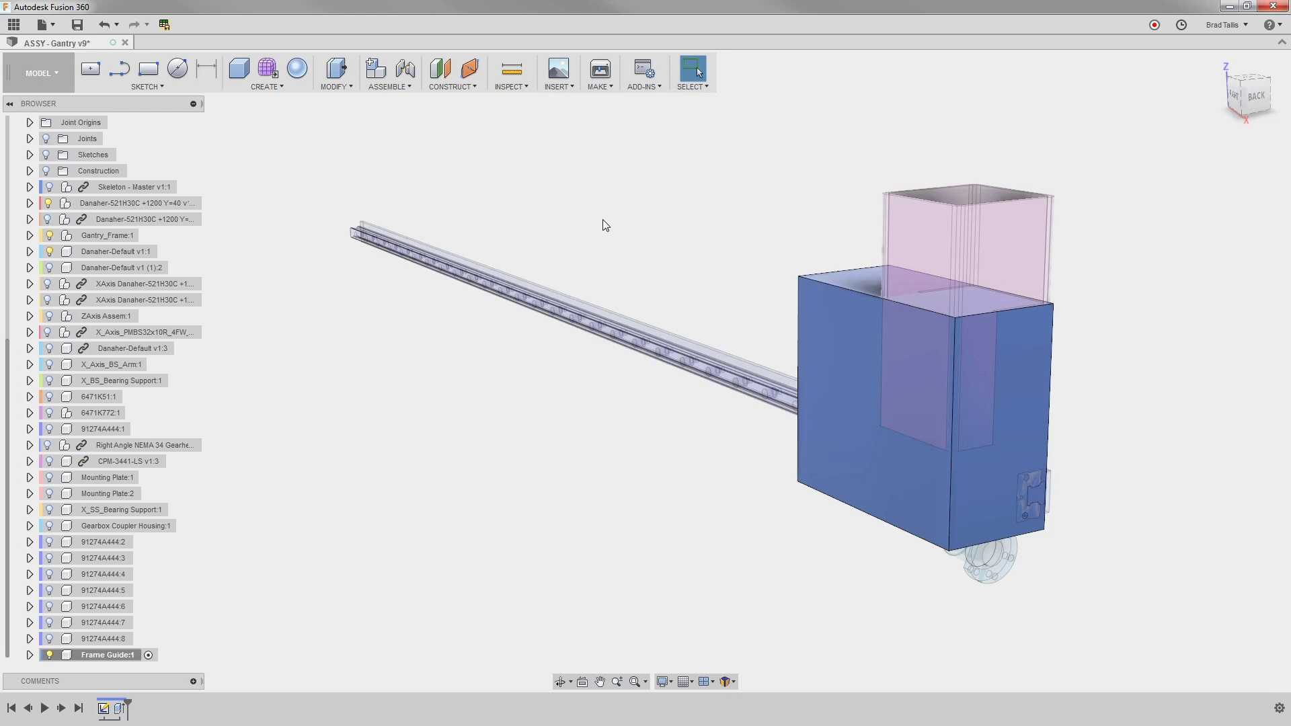
shift+middle_drag(603, 220, 802, 232)
scroll(807, 229, up, 6)
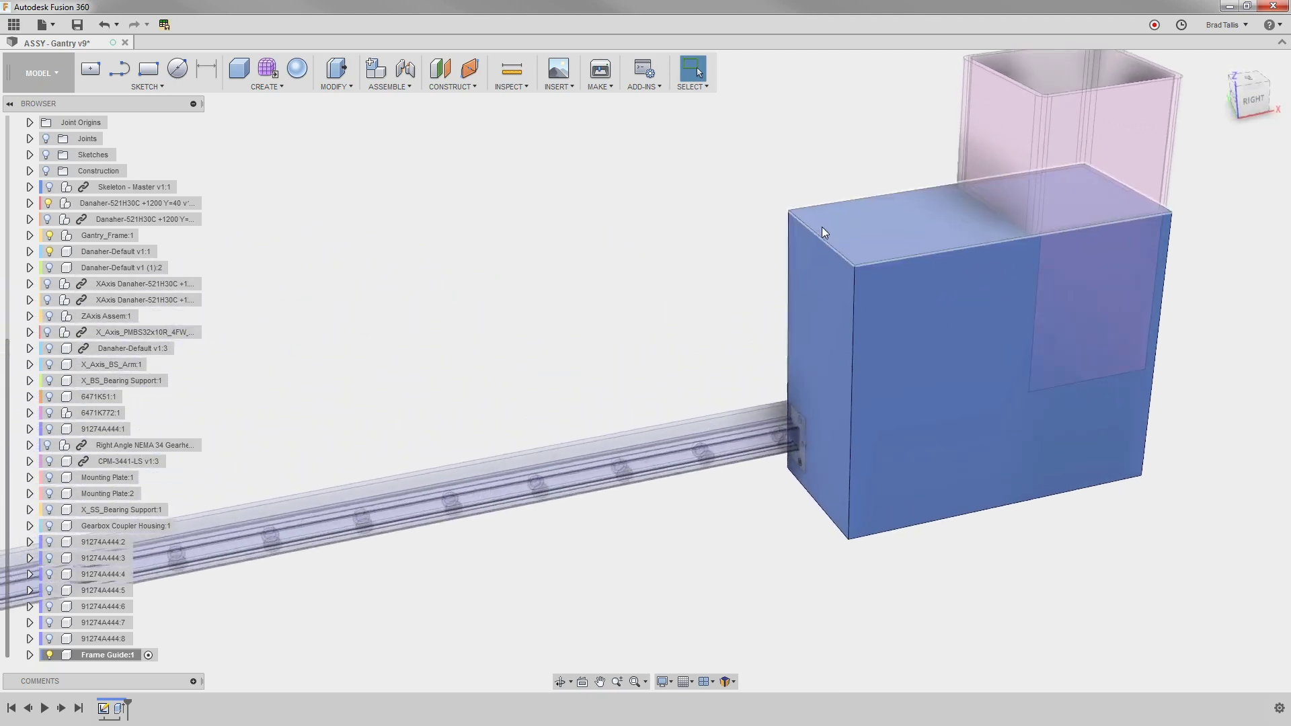
scroll(807, 252, up, 1)
click(805, 261)
Step: Chamfer the block's top-left edge at an equal distance of 6.50 in, measured from the pink tube
right_click(805, 261)
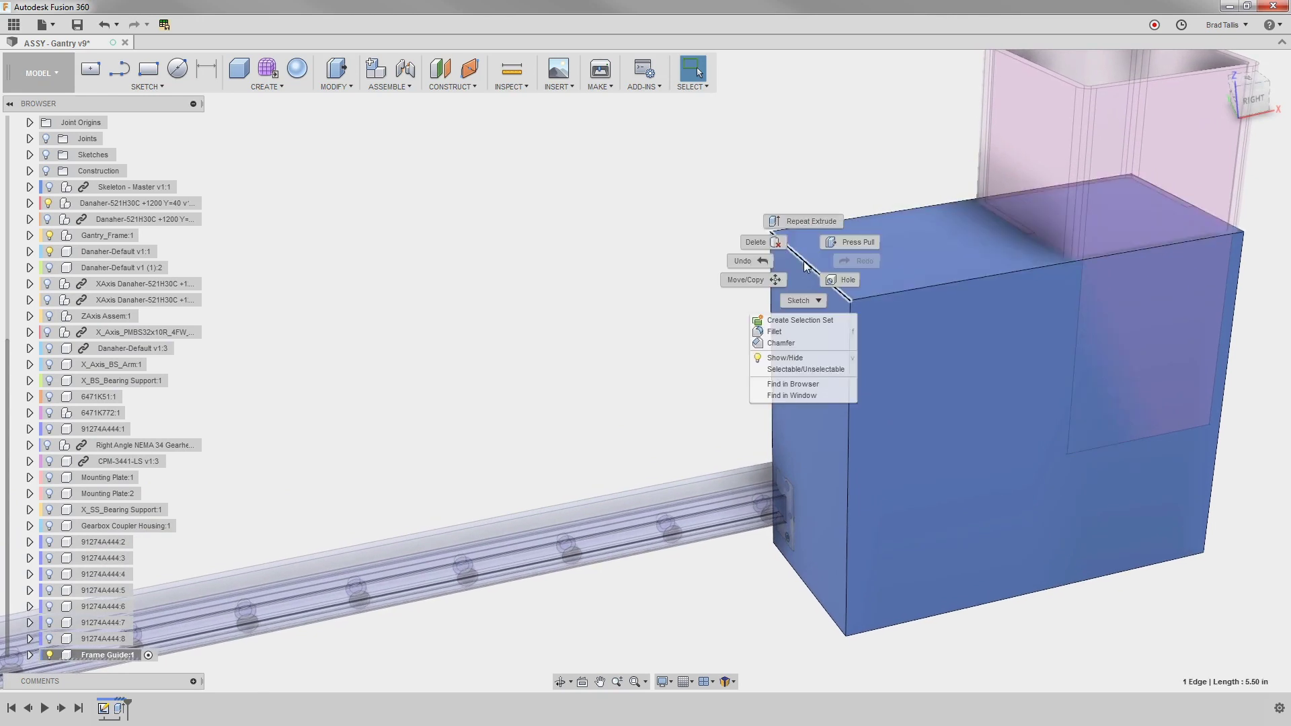
click(805, 342)
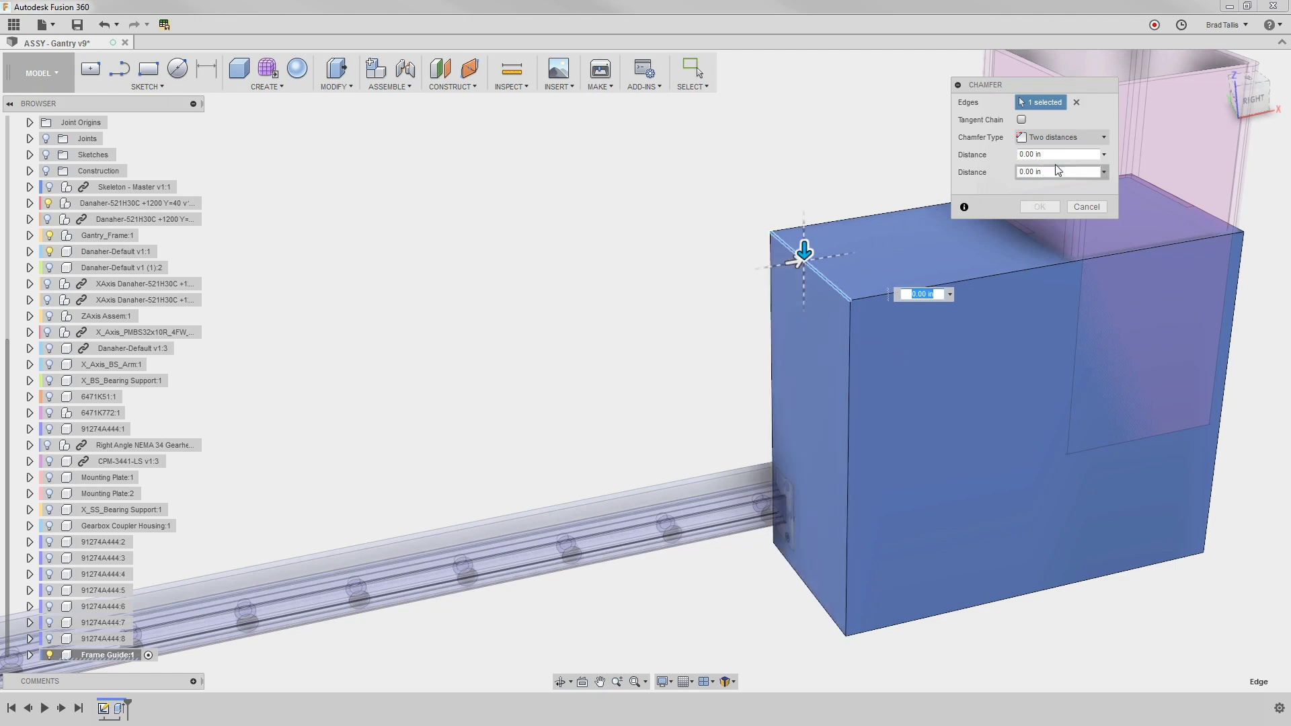
click(1105, 138)
click(1089, 152)
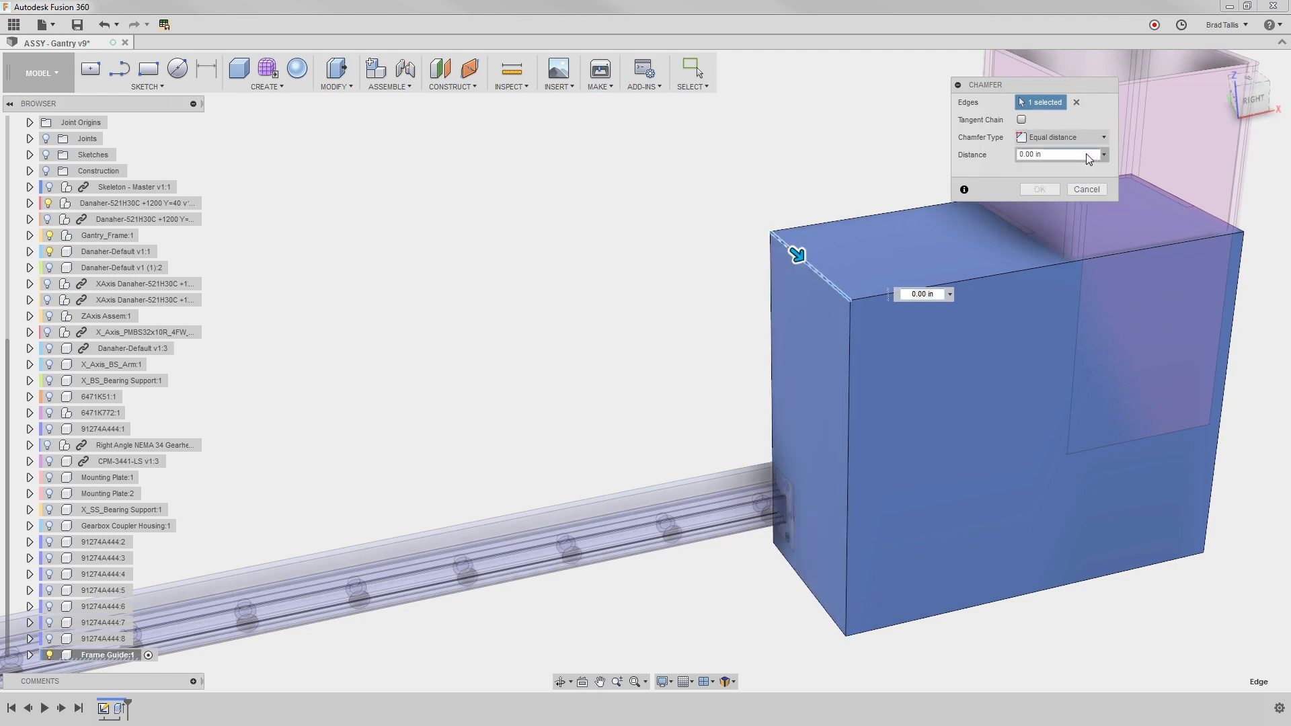
mouse_move(798, 254)
mouse_down()
mouse_move(835, 299)
mouse_move(816, 268)
mouse_up()
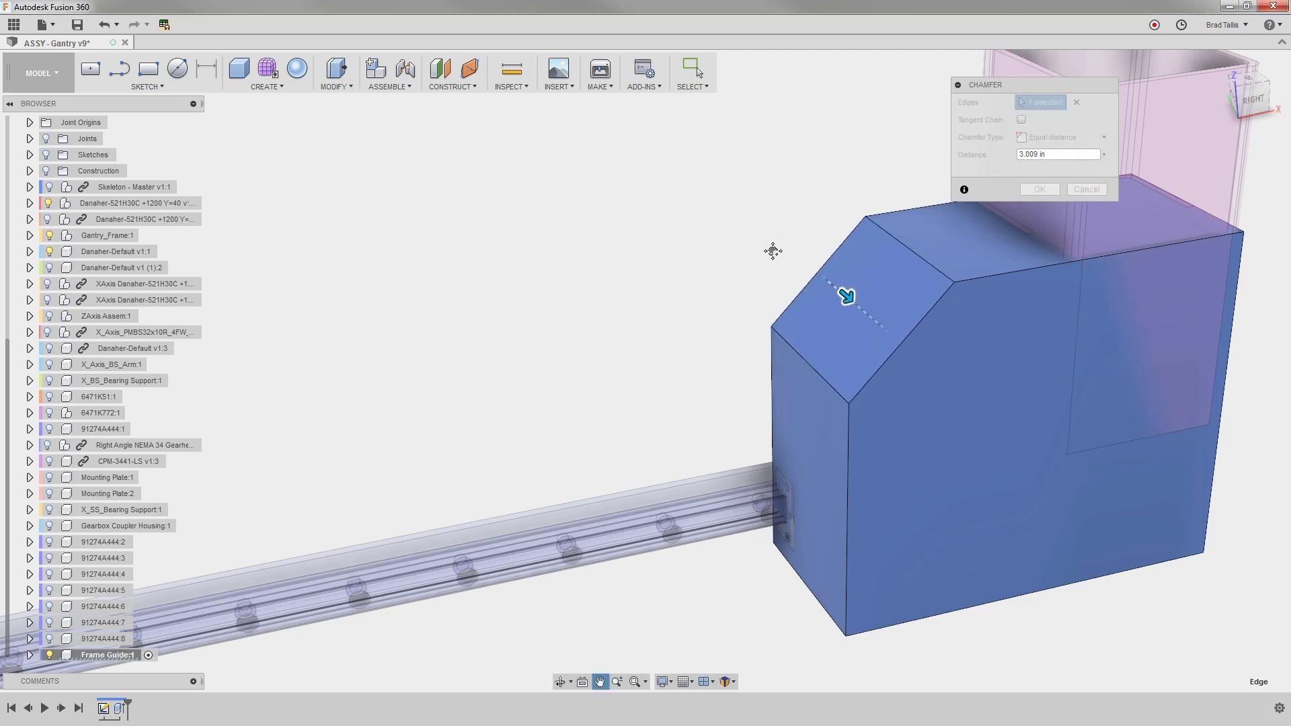
middle_drag(764, 239, 663, 268)
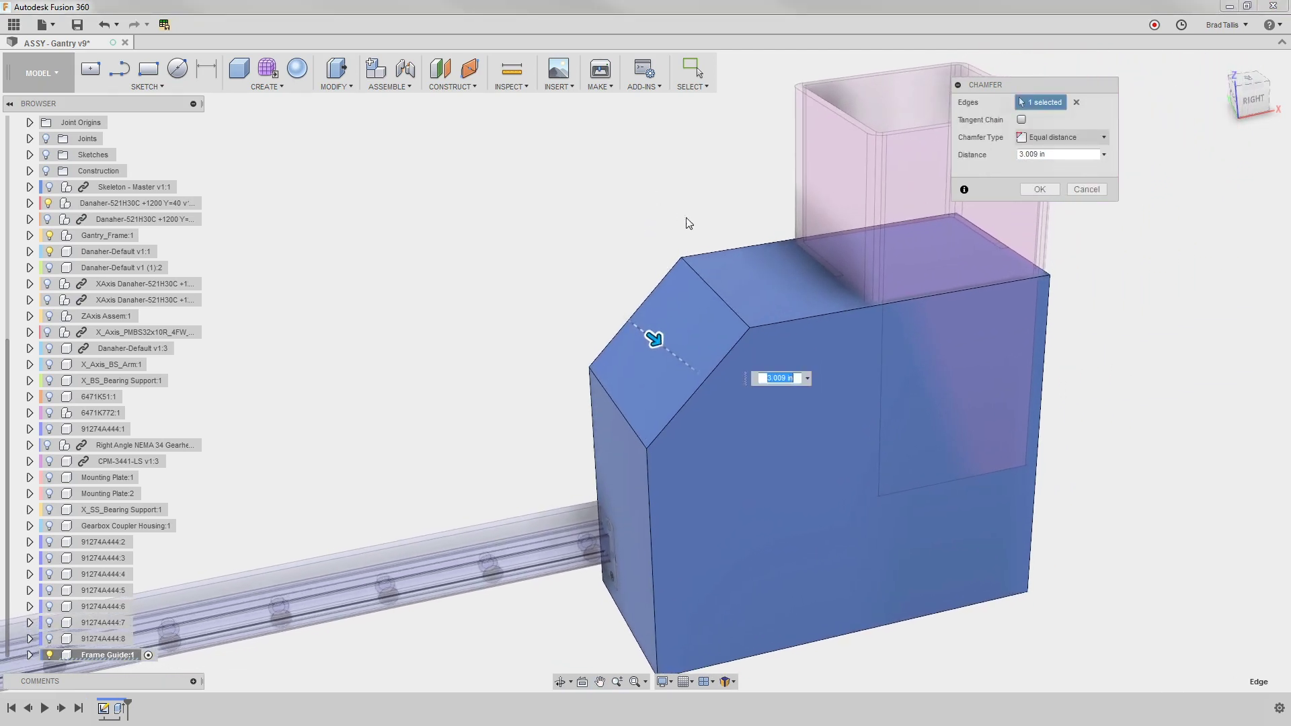
click(807, 378)
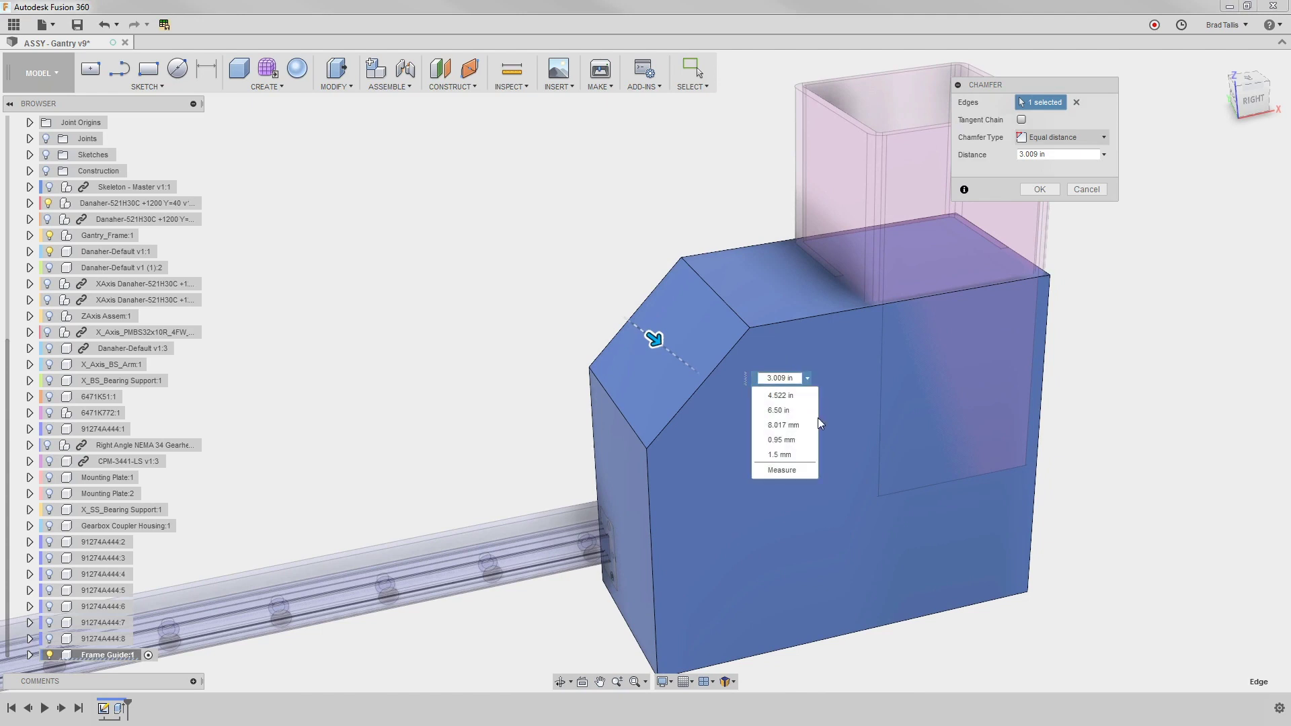
click(802, 471)
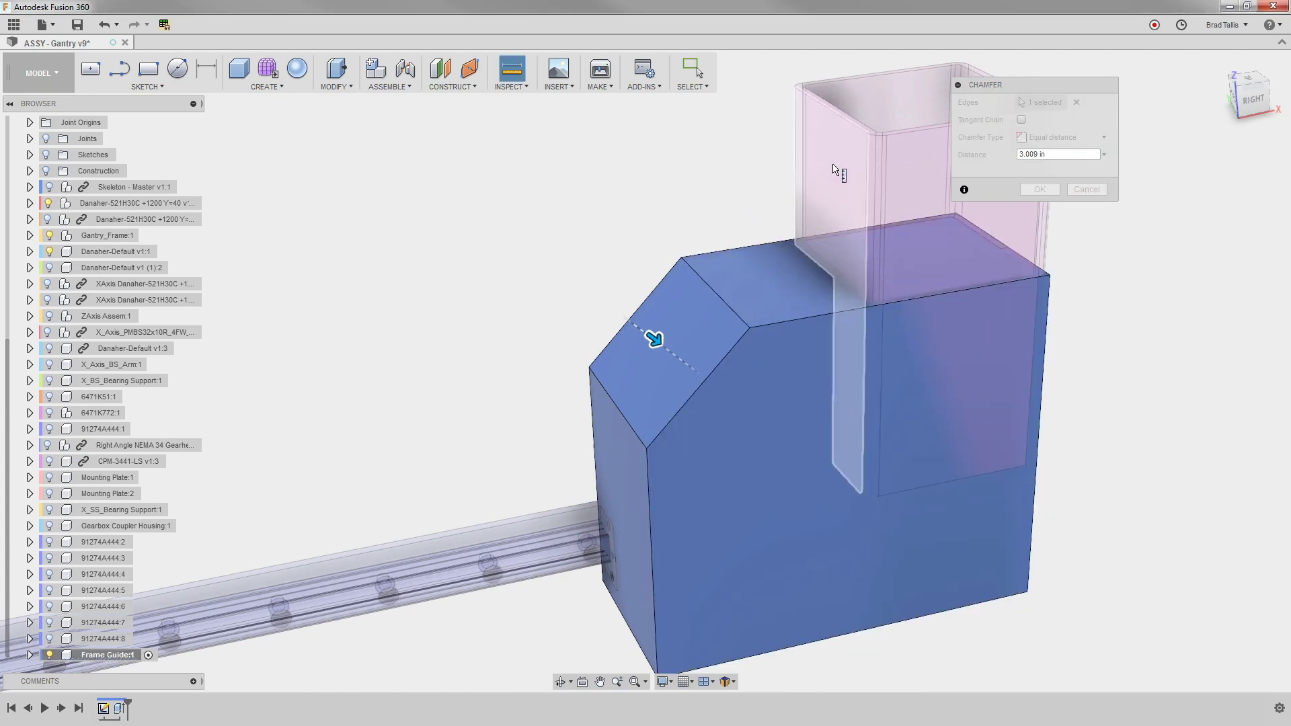
click(838, 172)
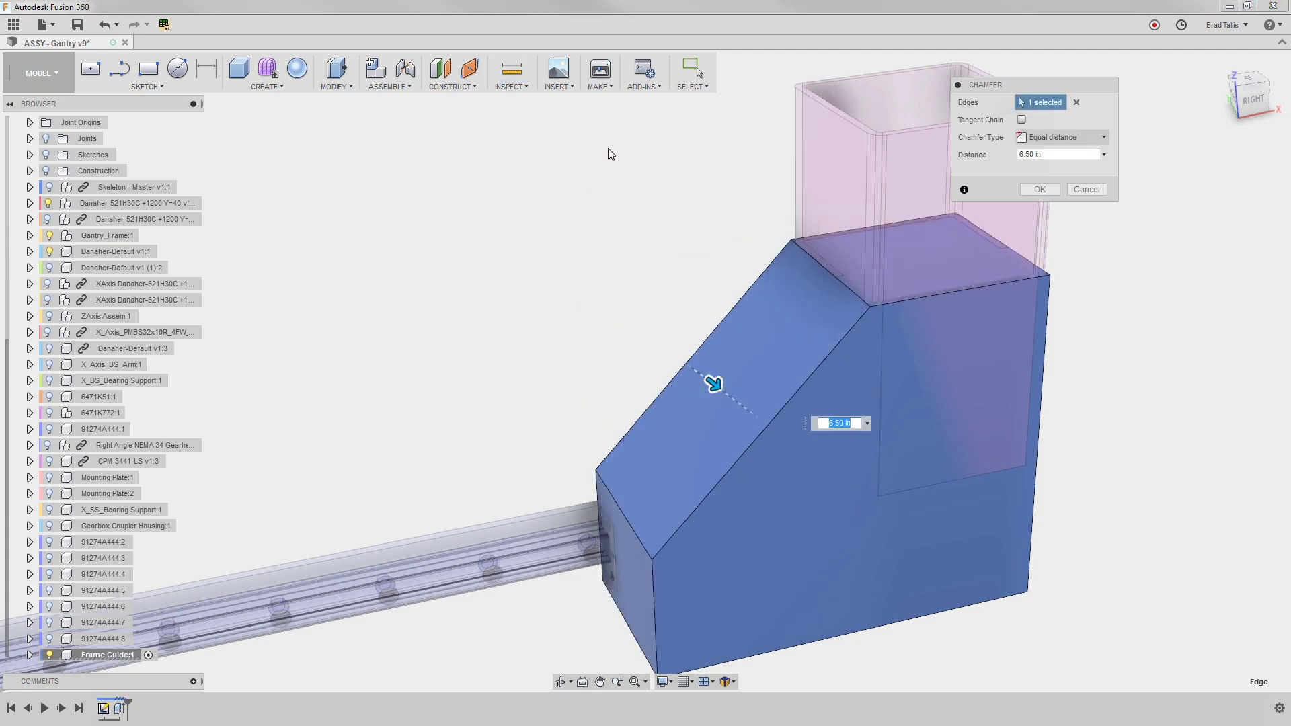
click(1034, 191)
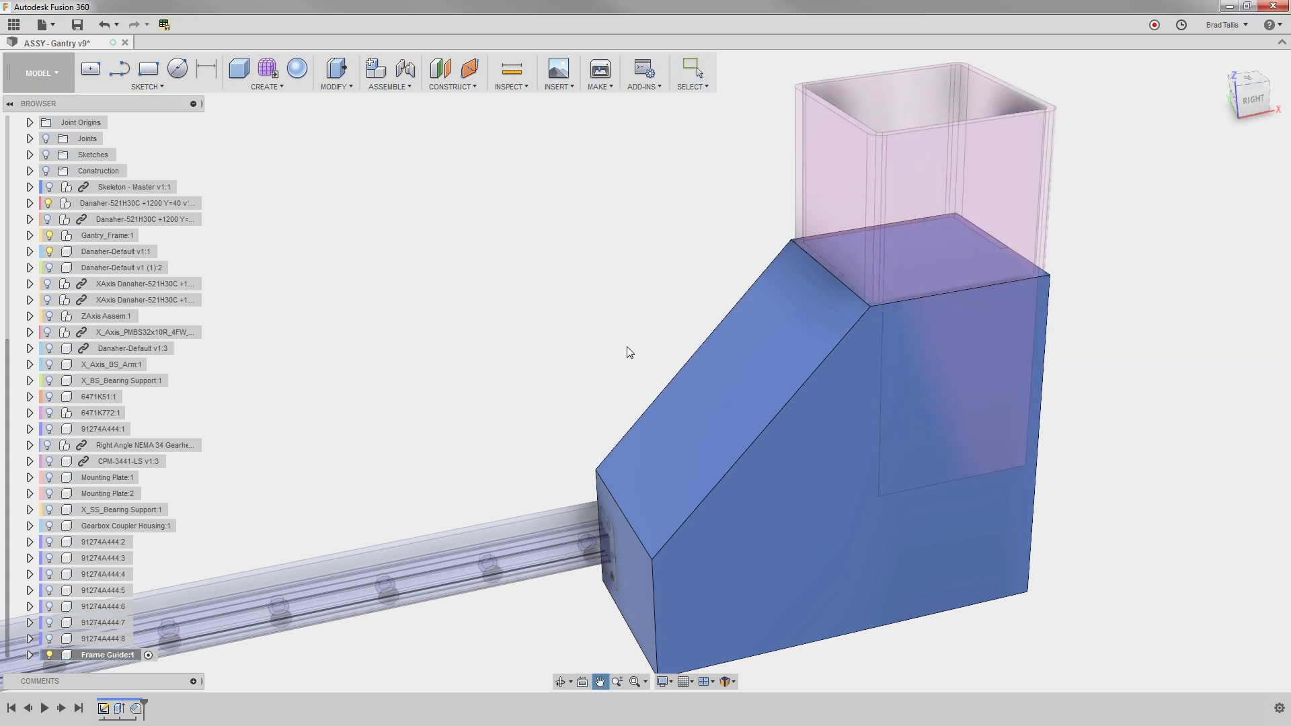
Step: Fillet the edge below the chamfer with a 5 in radius
middle_drag(626, 346, 610, 230)
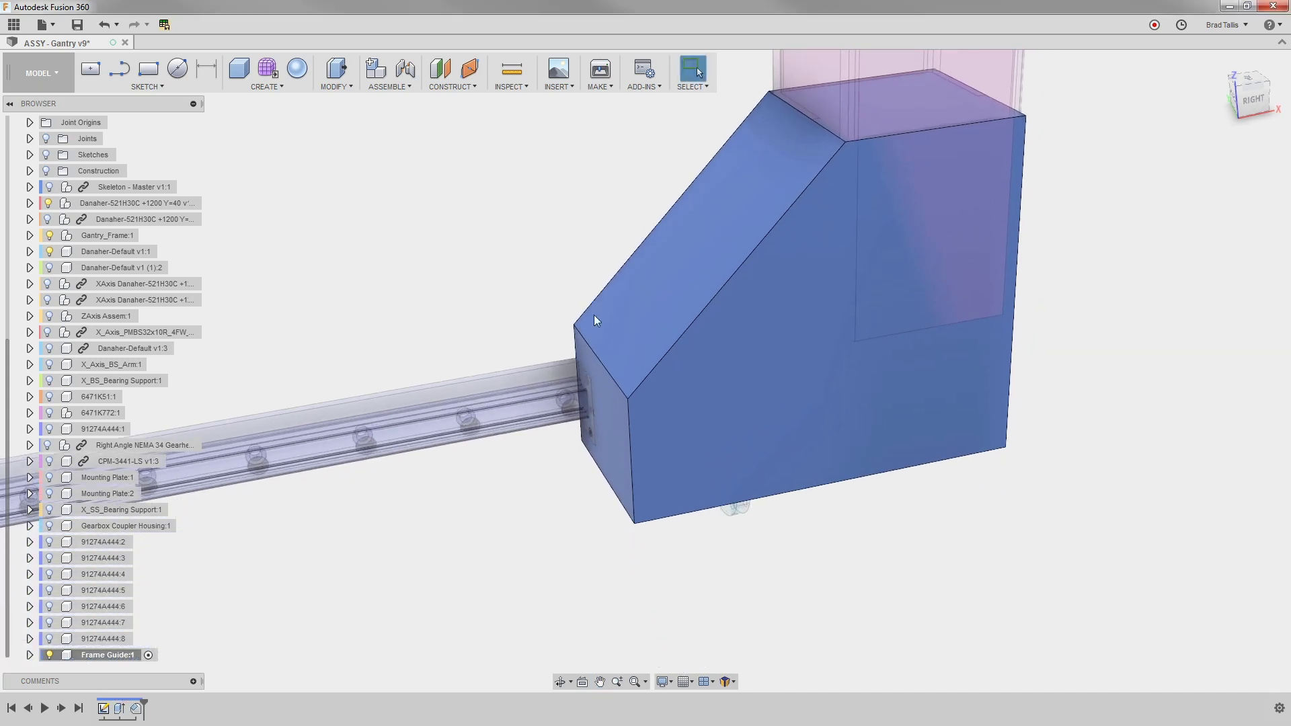
click(603, 365)
right_click(602, 365)
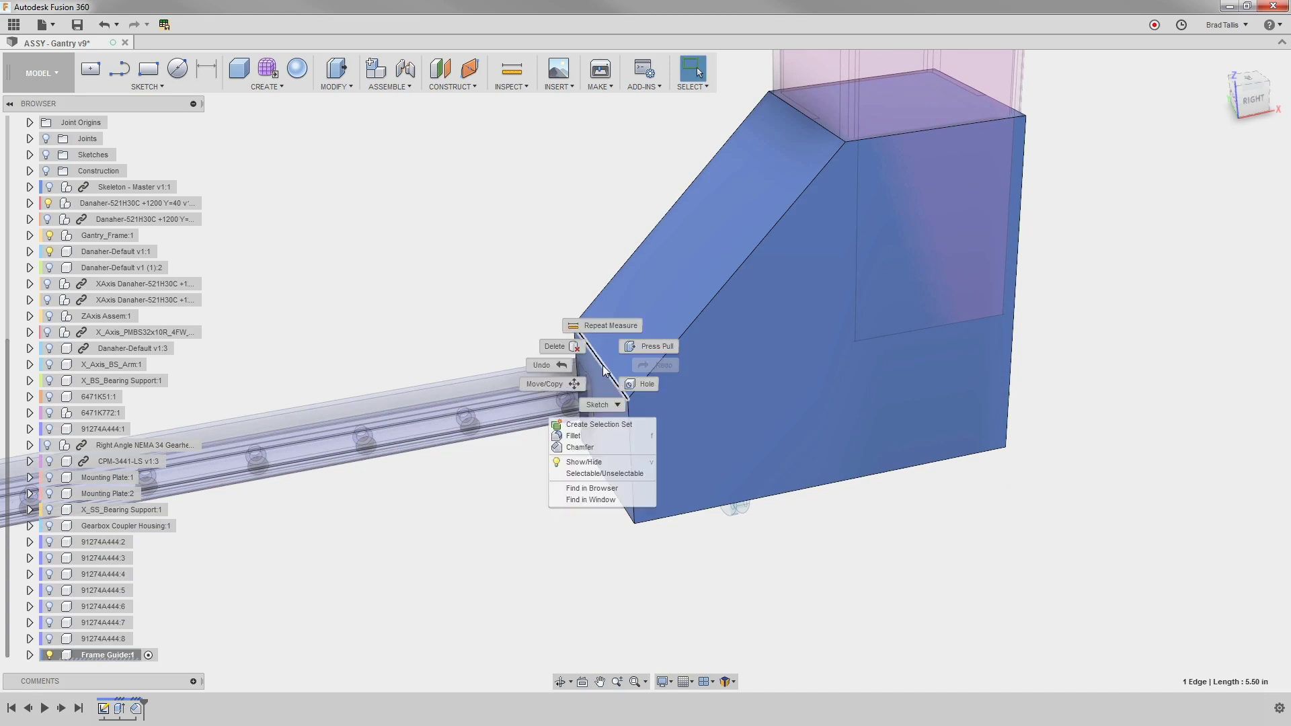
click(589, 436)
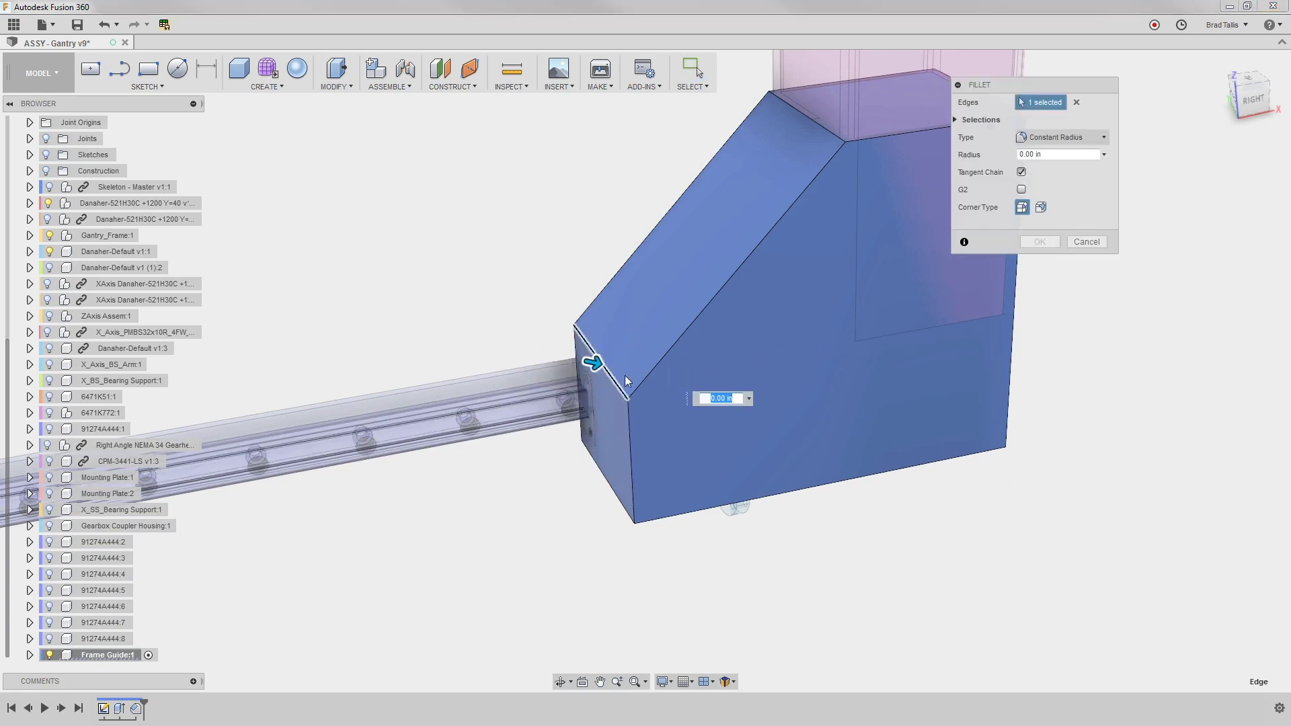
text(5)
key(Return)
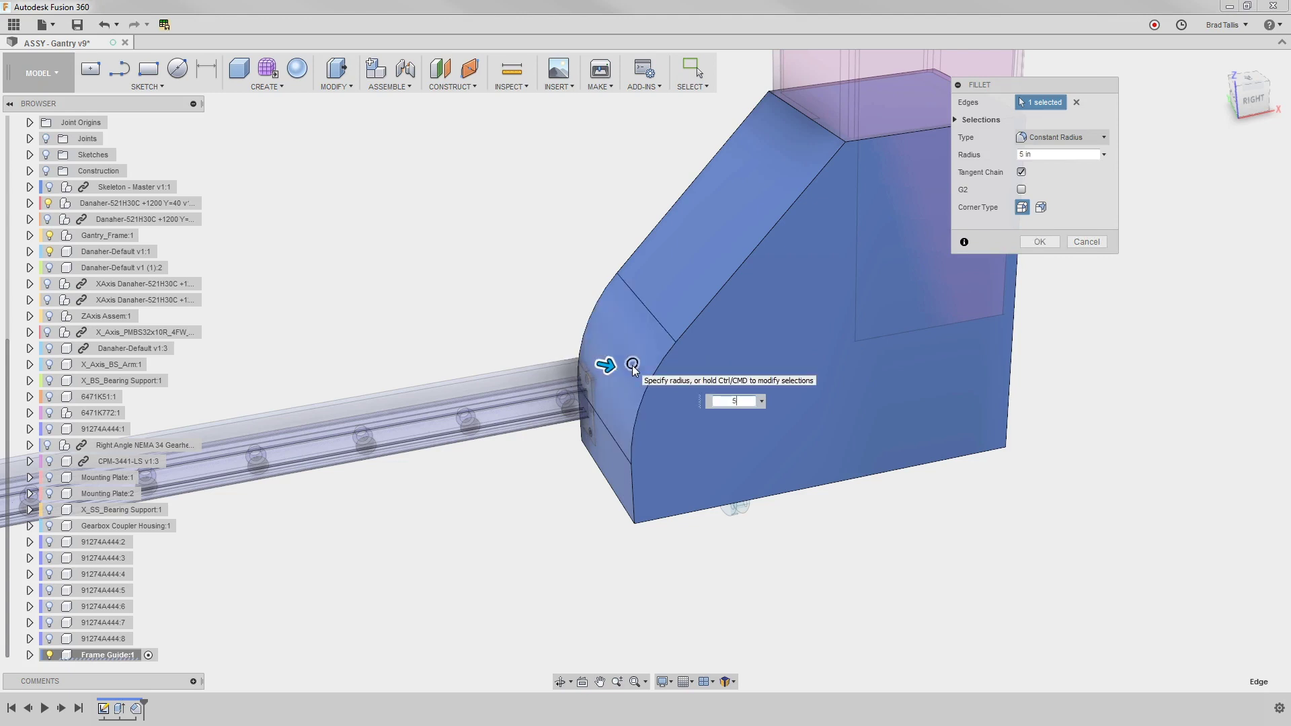
right_click(483, 292)
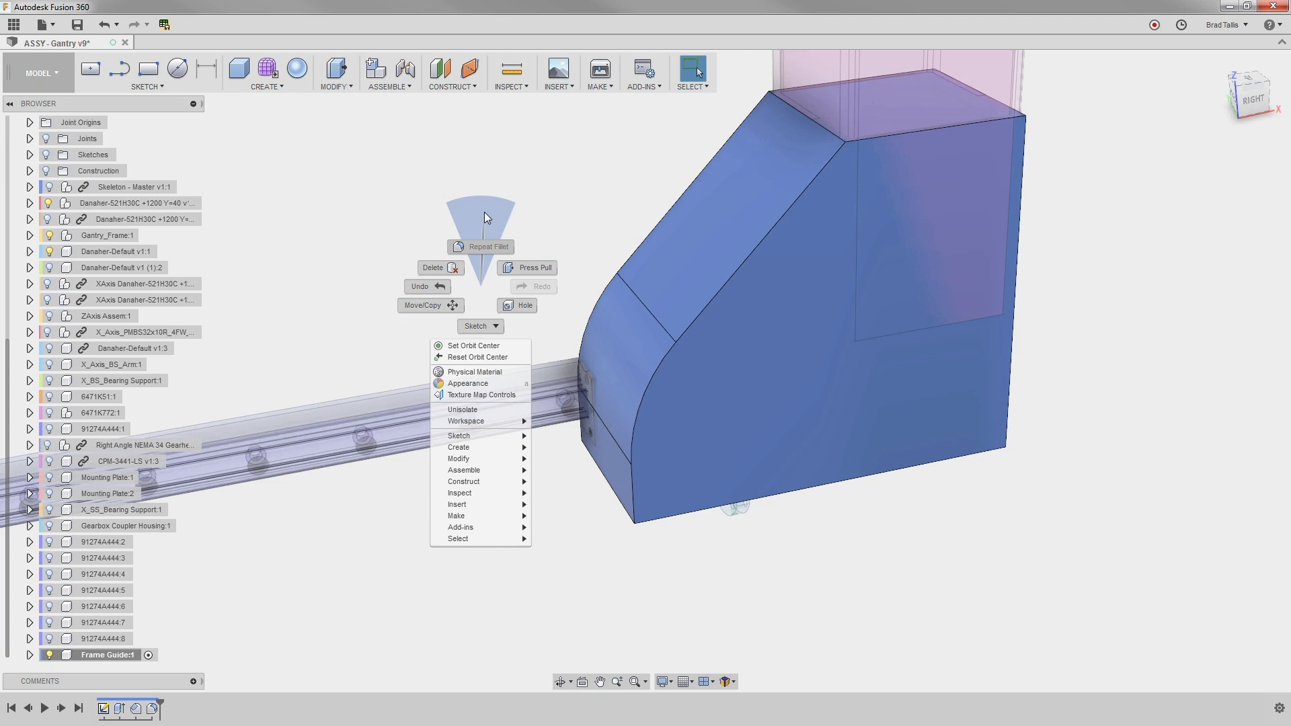
Step: Fillet the block's lower-left and second bottom edge with a 1 in radius
click(484, 212)
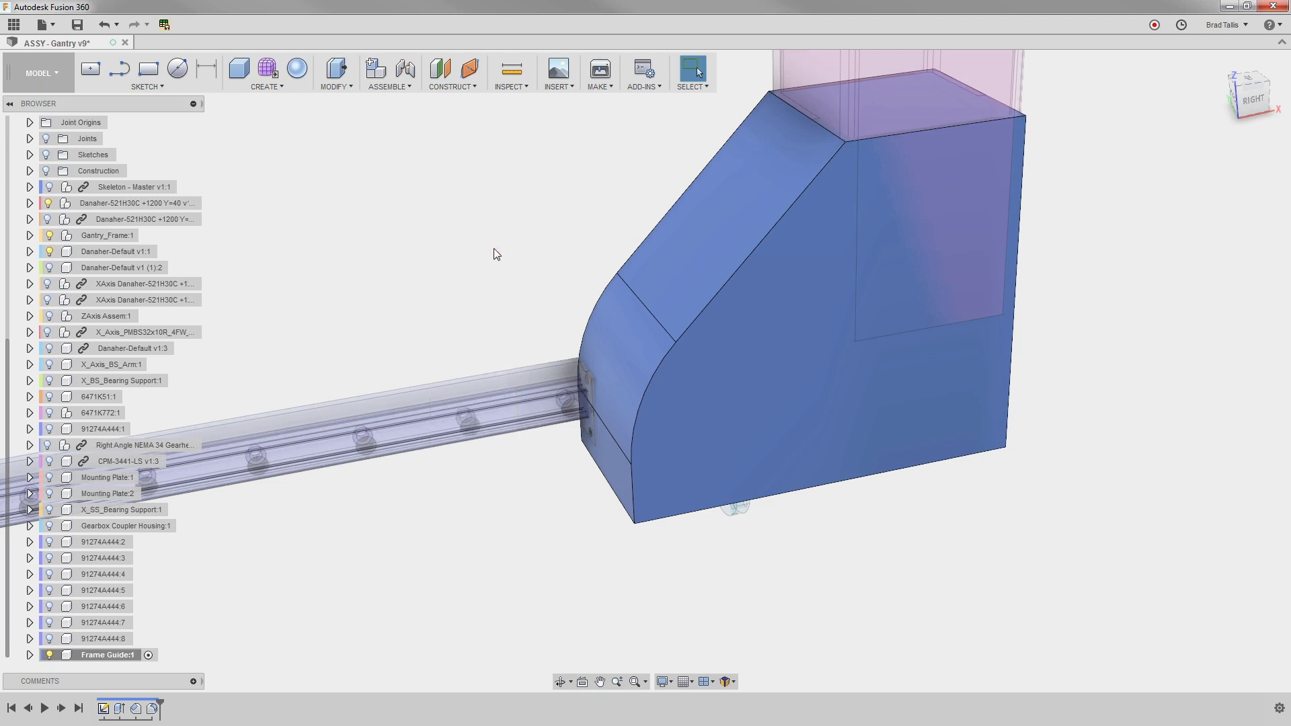
key(f)
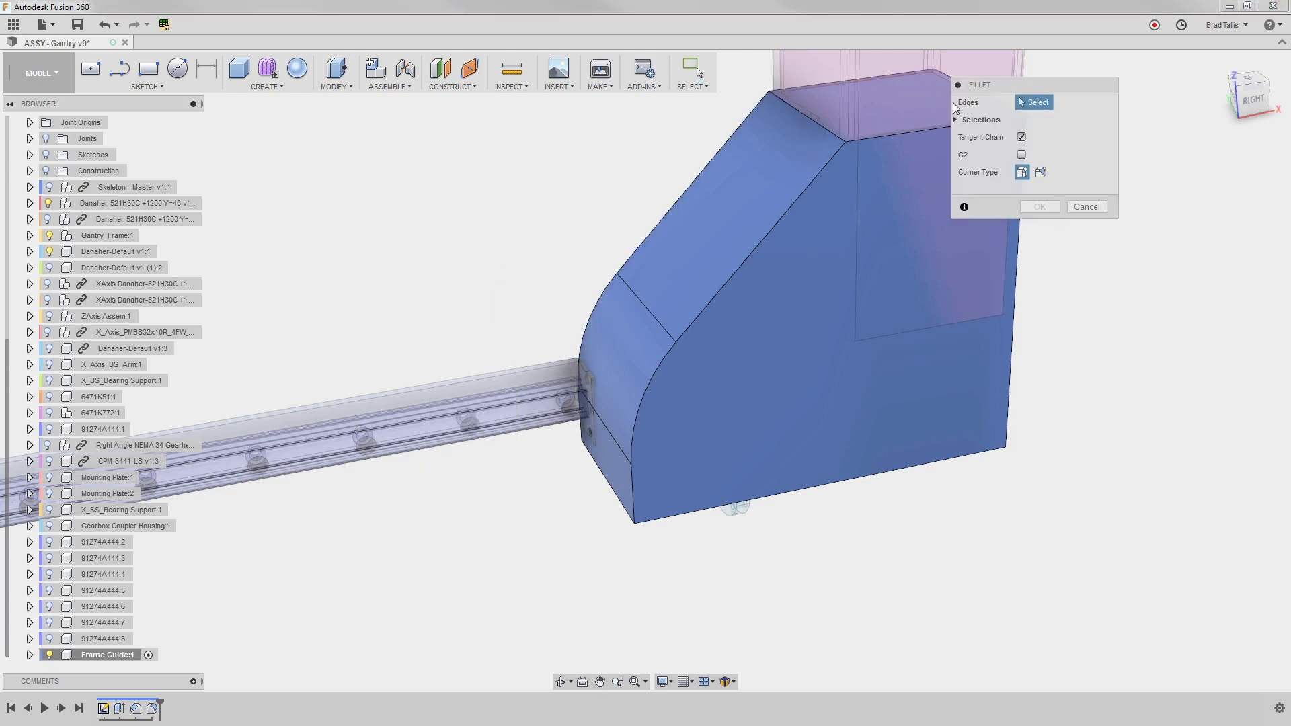
click(611, 487)
text(1)
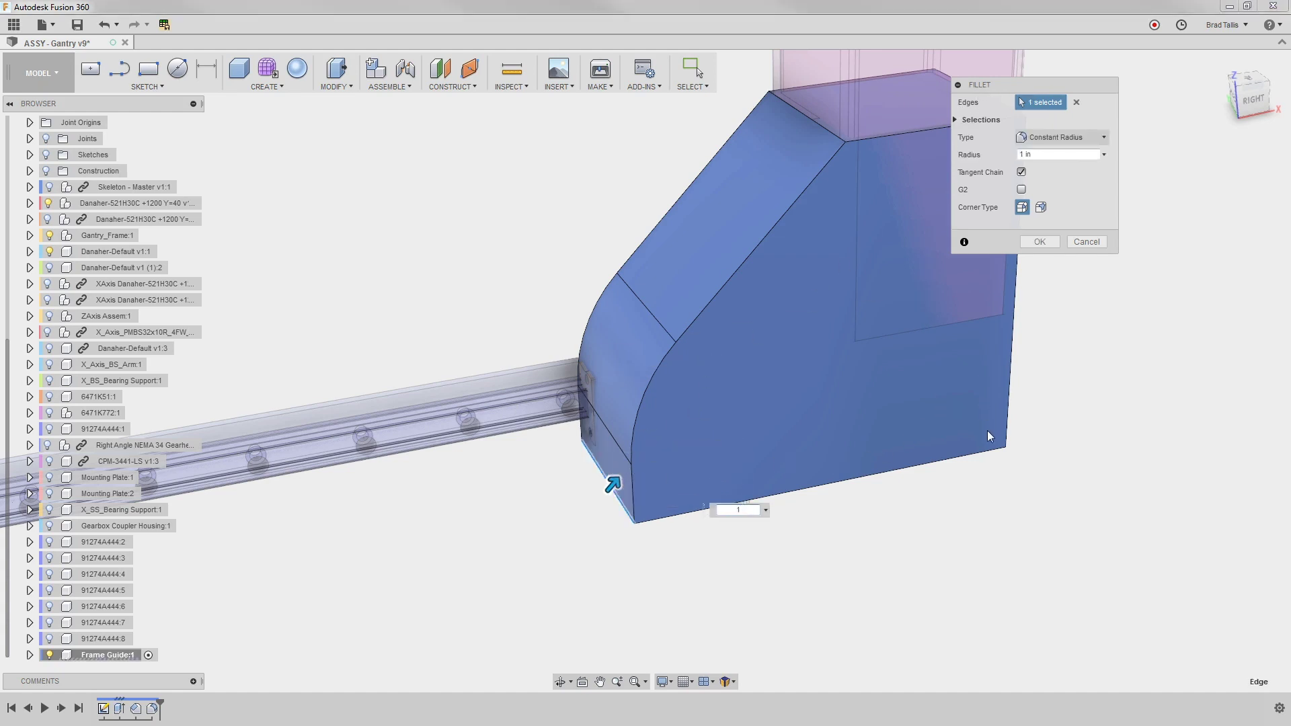
click(1009, 407)
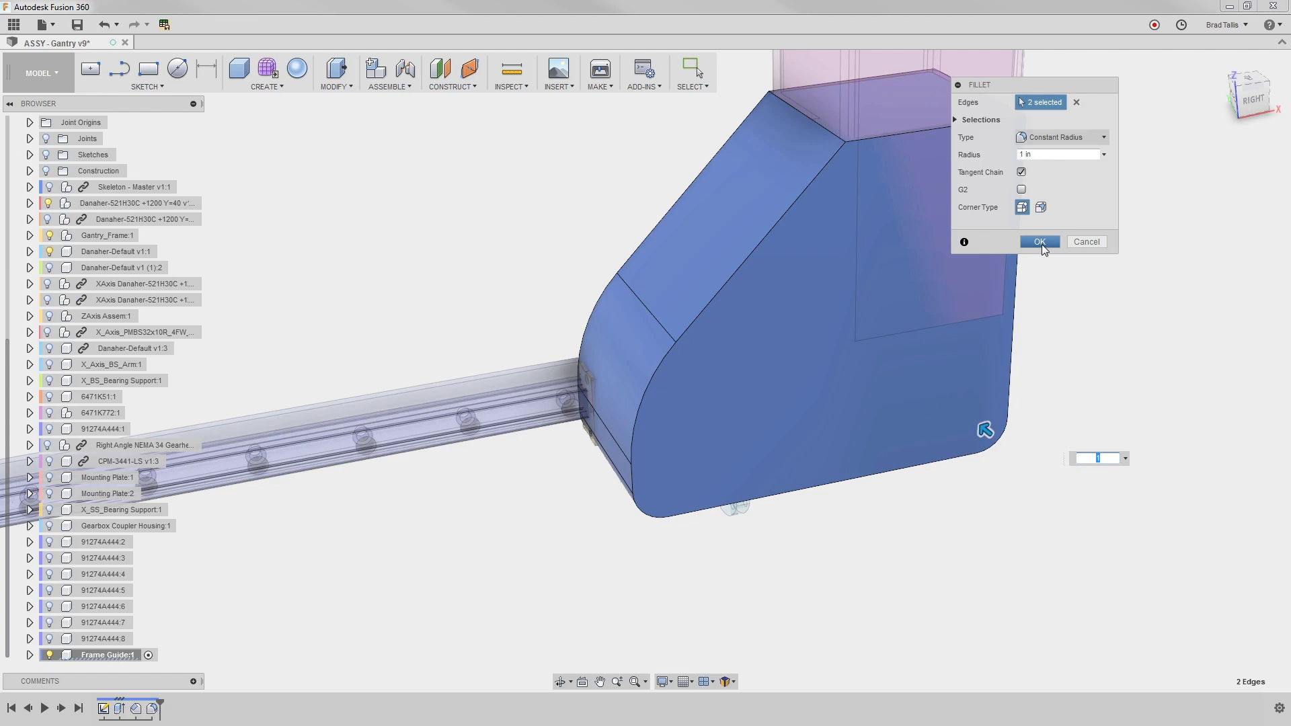
click(1040, 242)
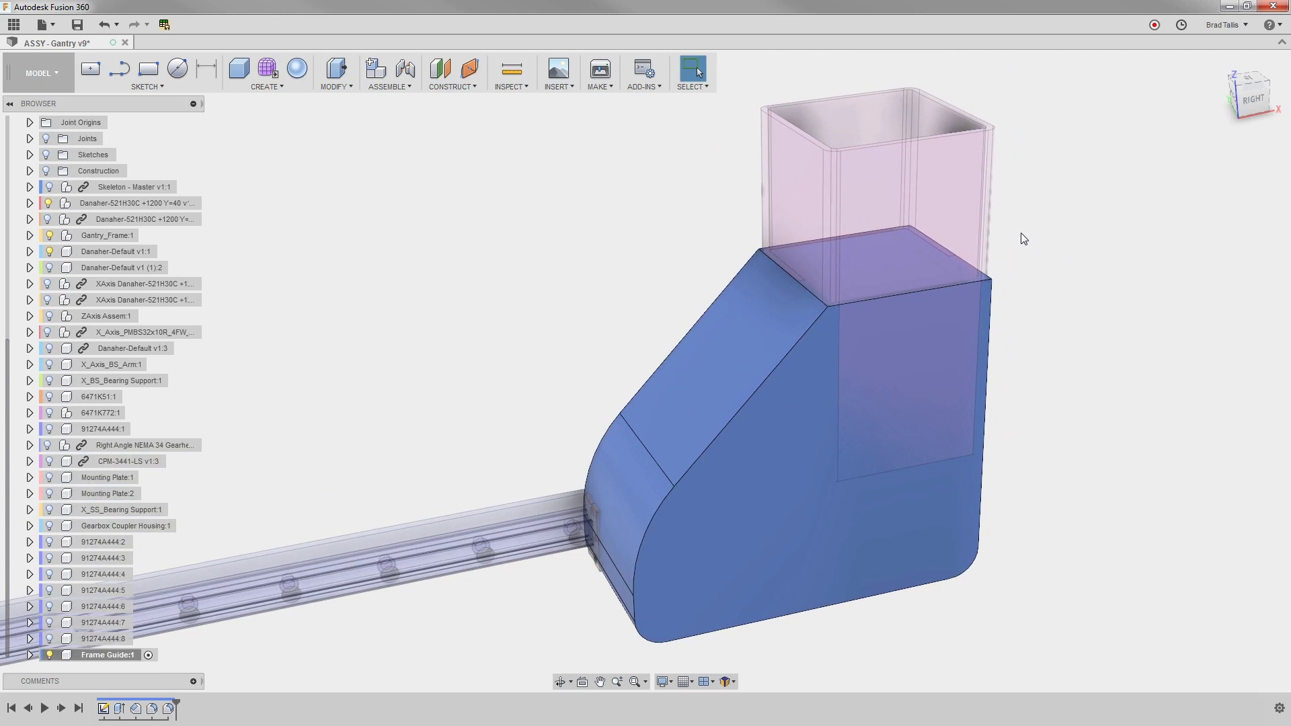
Step: Hide the pink upright tube and orbit round to view the block's back
click(928, 205)
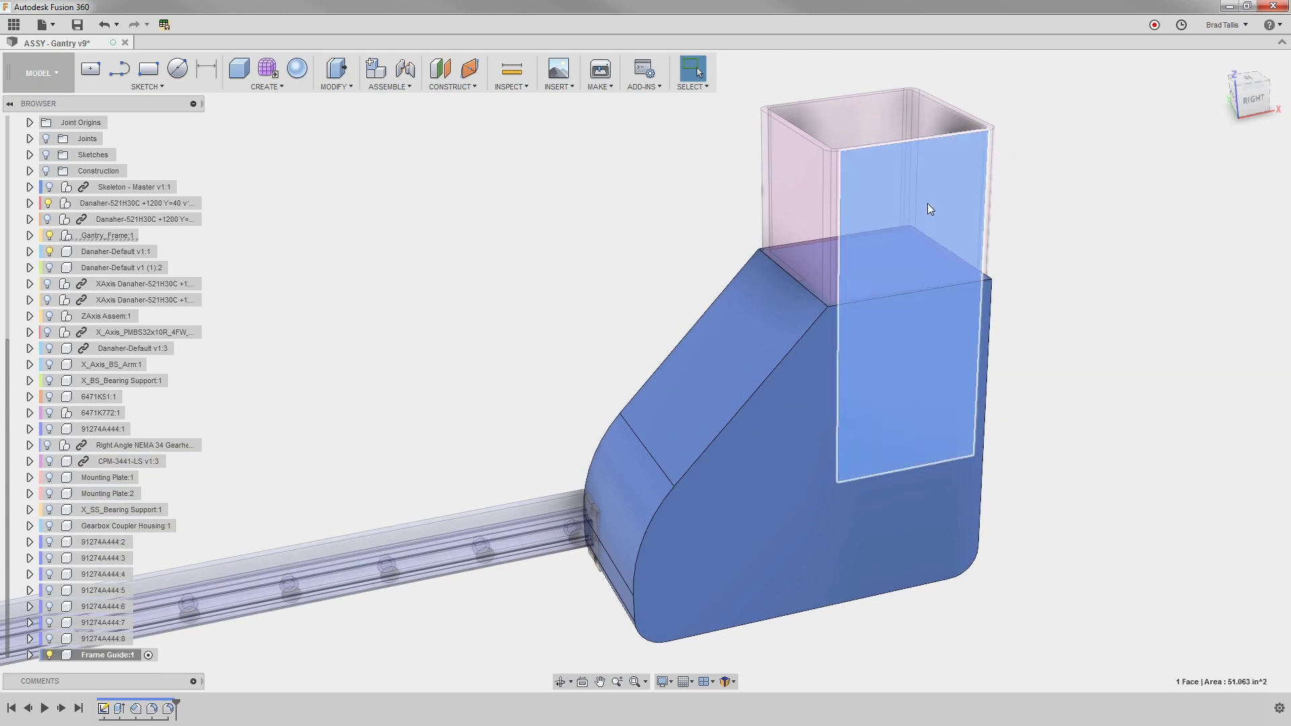
right_click(928, 208)
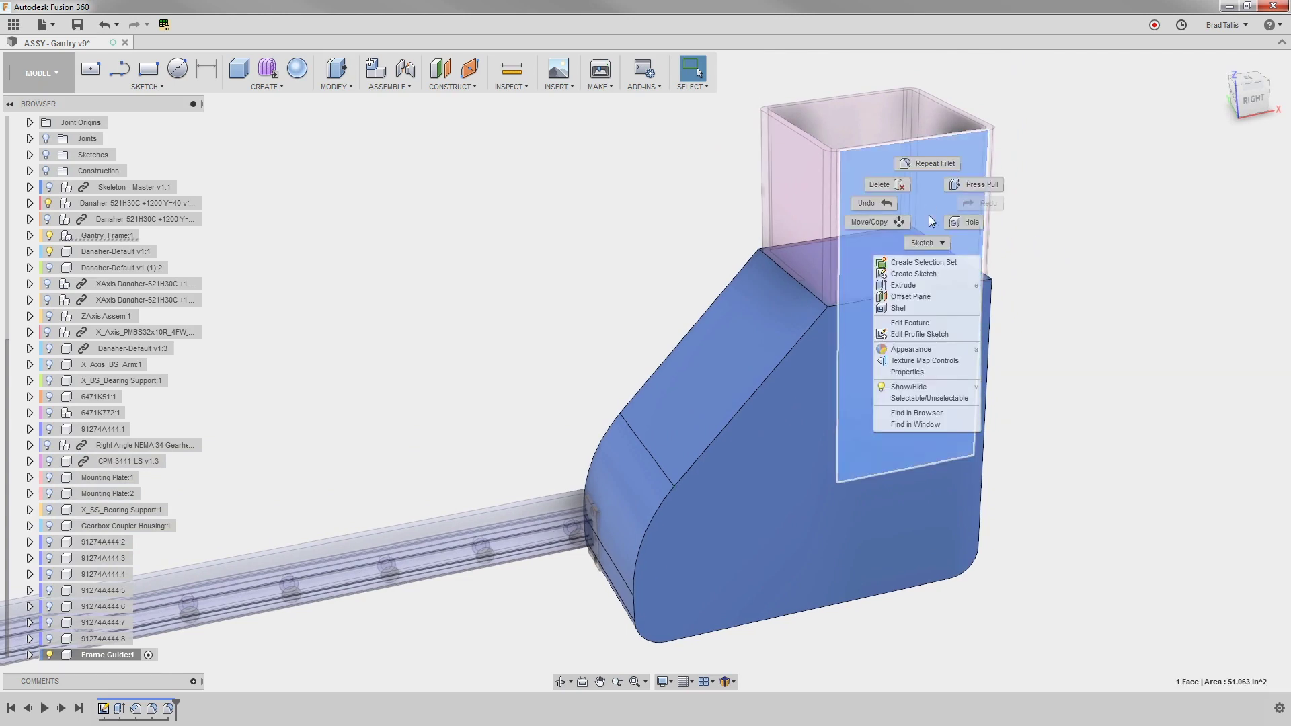
click(942, 386)
click(1089, 357)
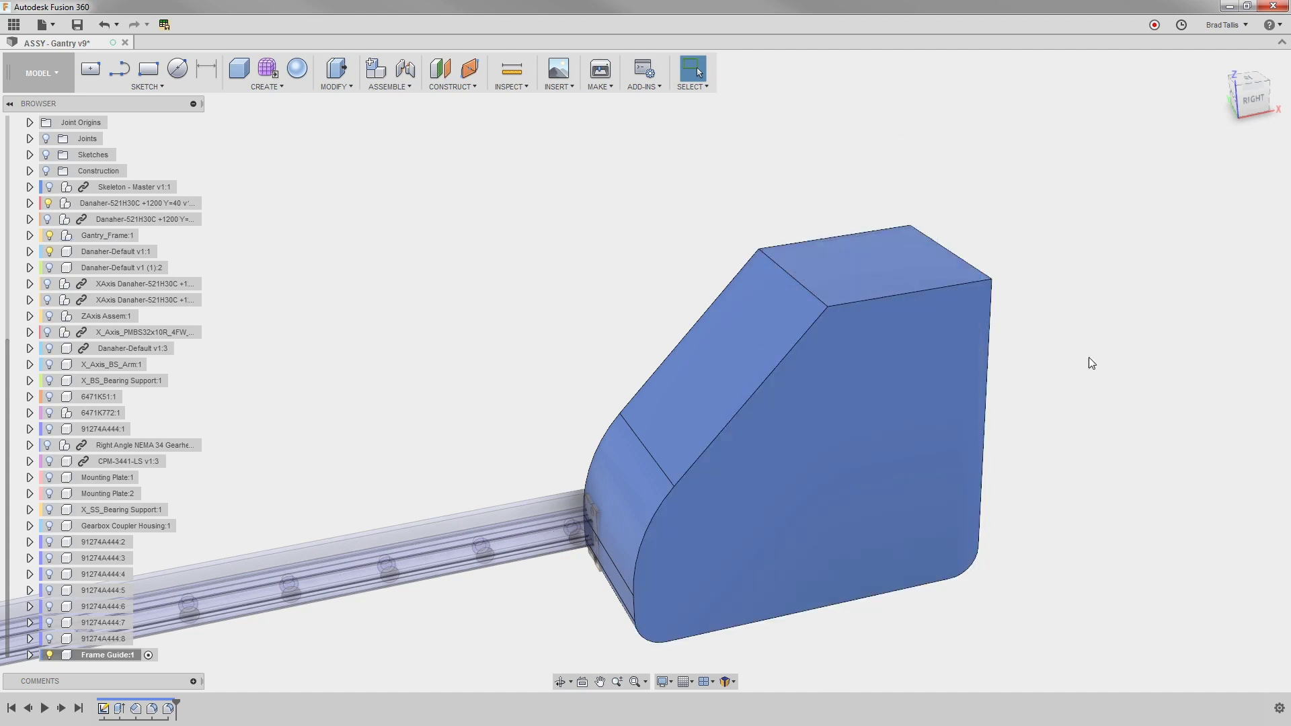
shift+middle_drag(1088, 357, 1037, 396)
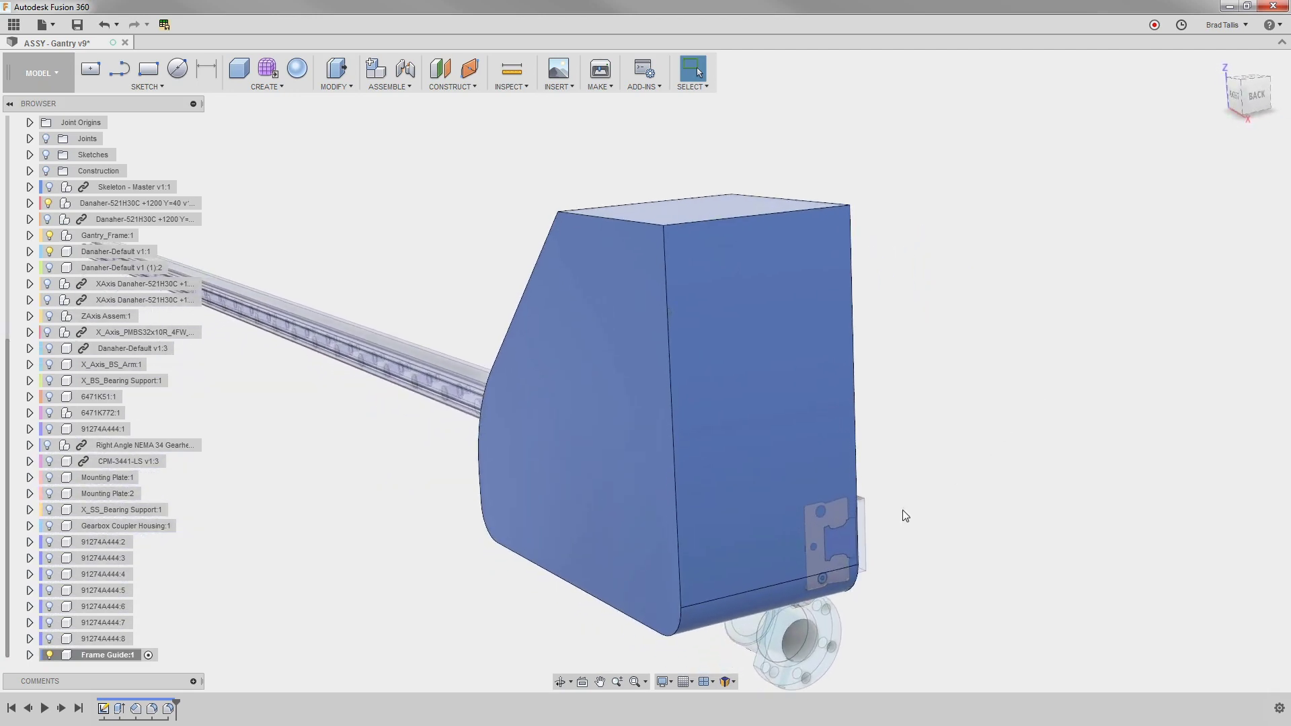
shift+middle_drag(902, 510, 579, 376)
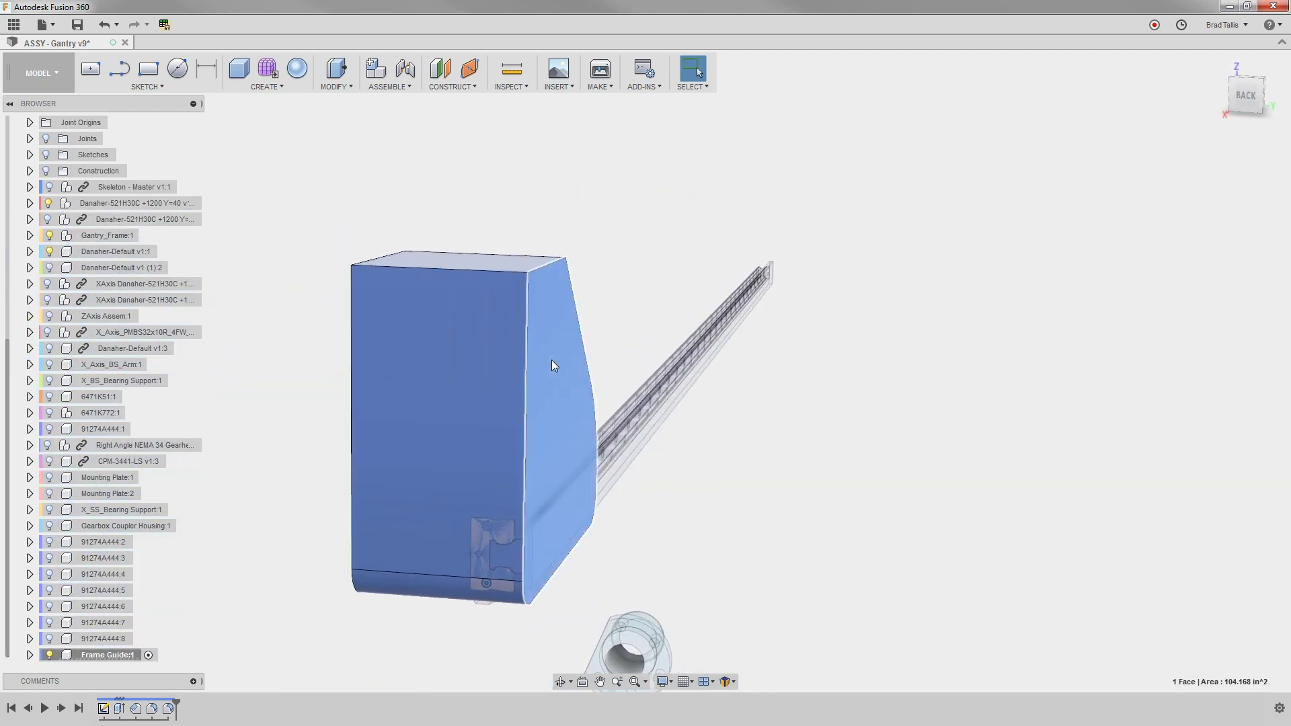
Step: Offset the block's end face by -1.704 in as a New Offset to shorten the block
right_click(551, 360)
click(587, 342)
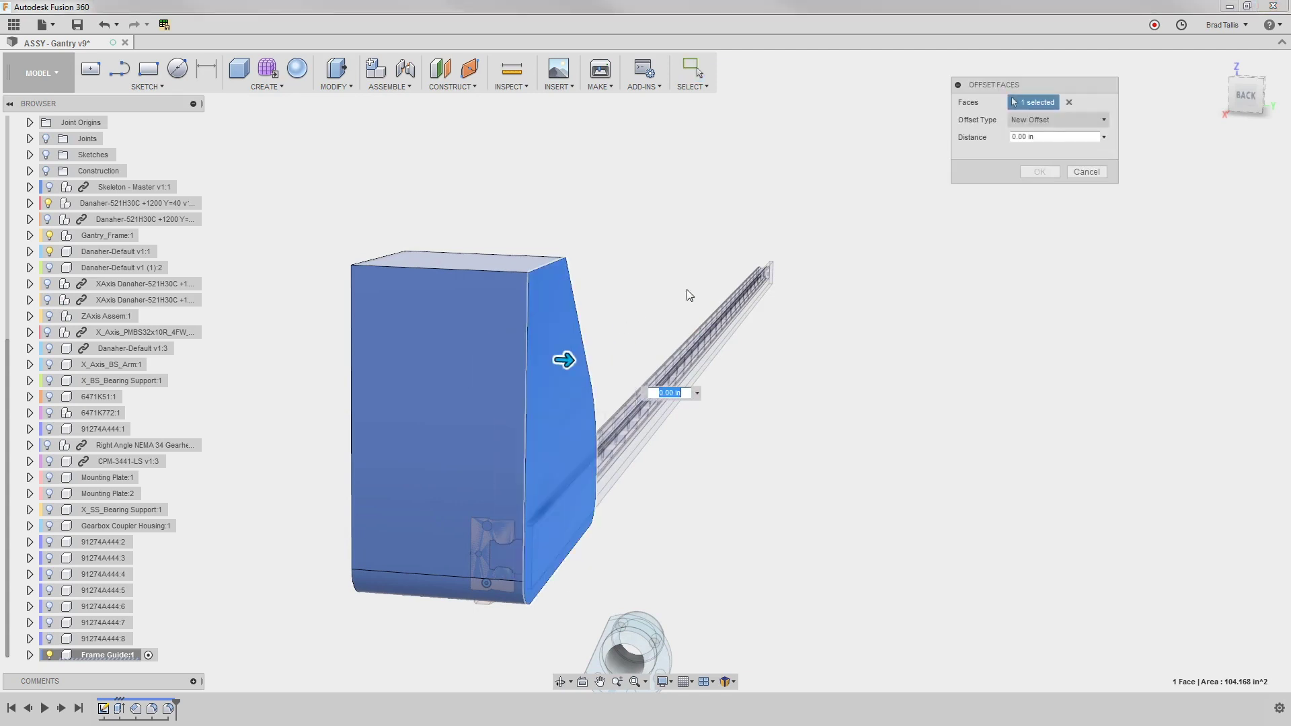
click(1050, 119)
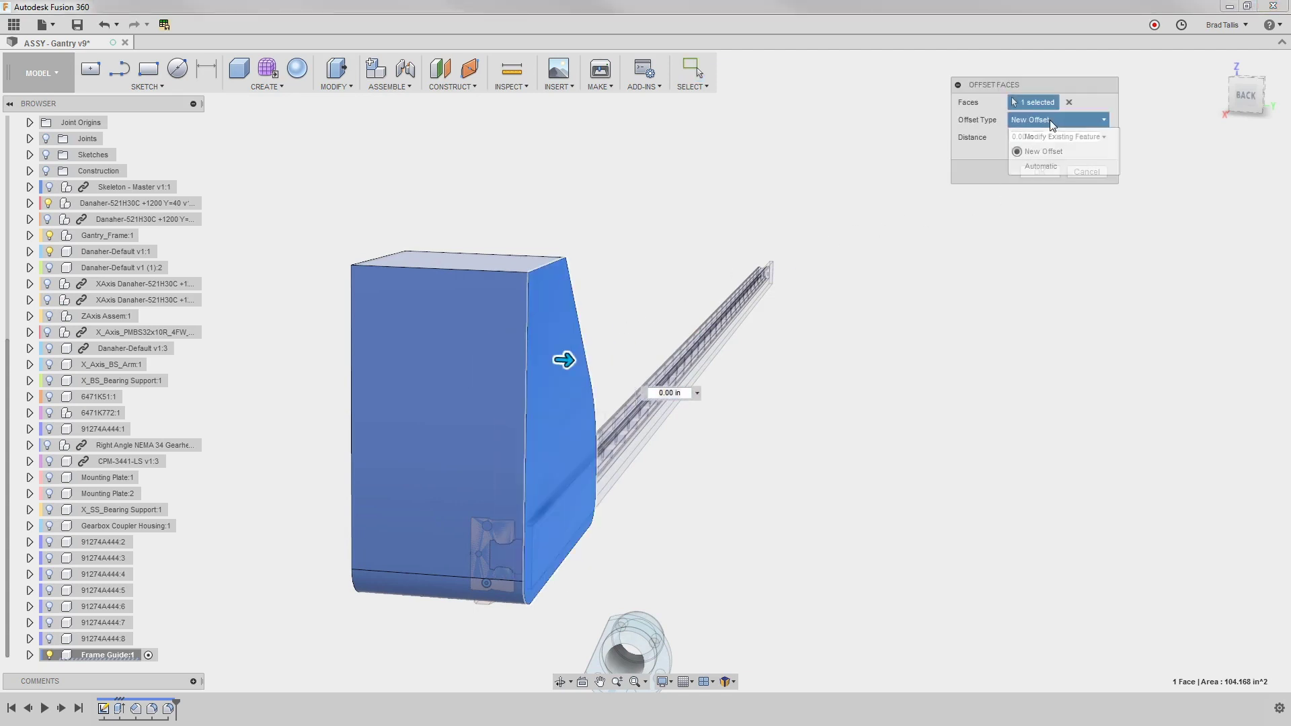
click(1065, 154)
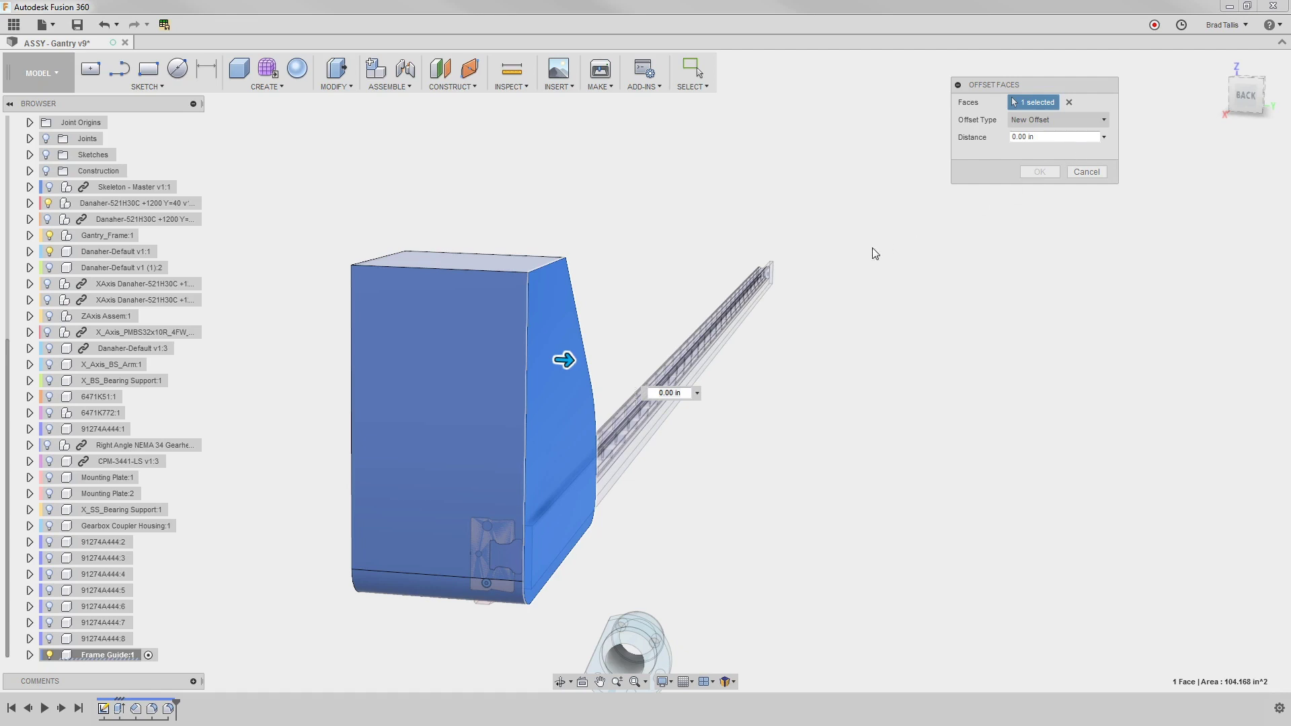
drag(567, 362, 496, 369)
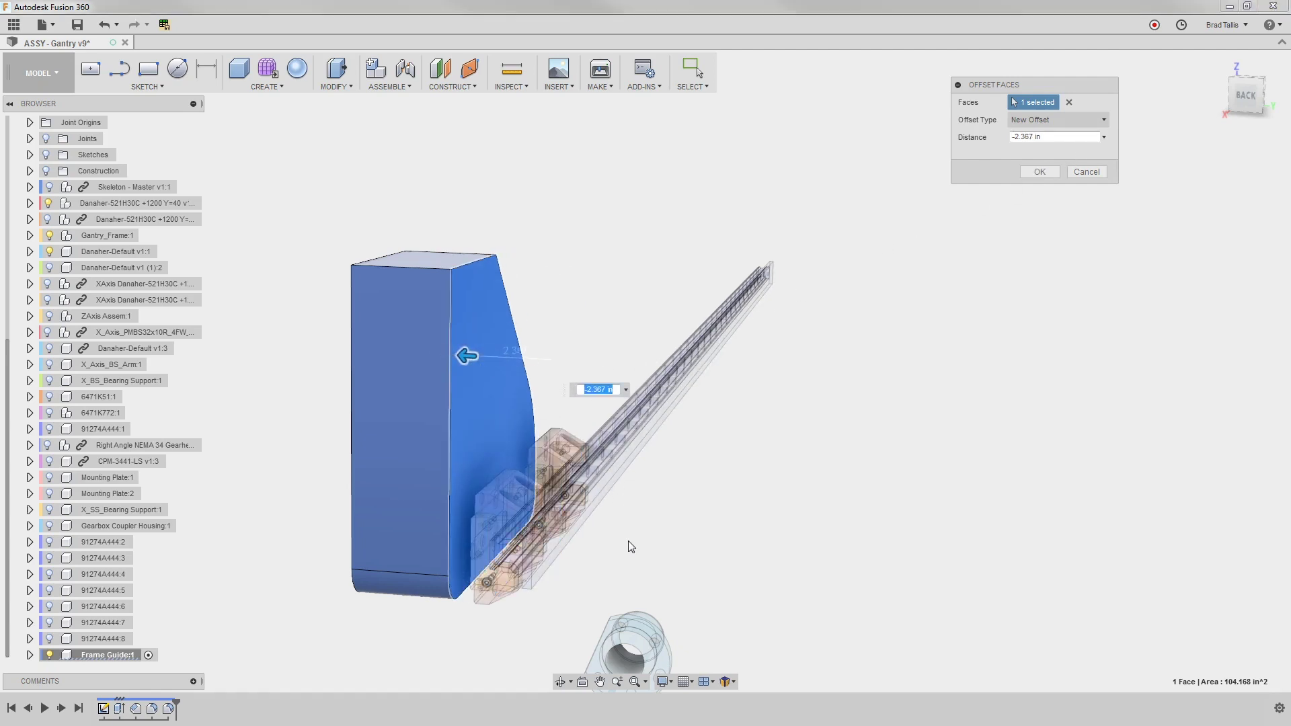
shift+middle_drag(629, 547, 838, 504)
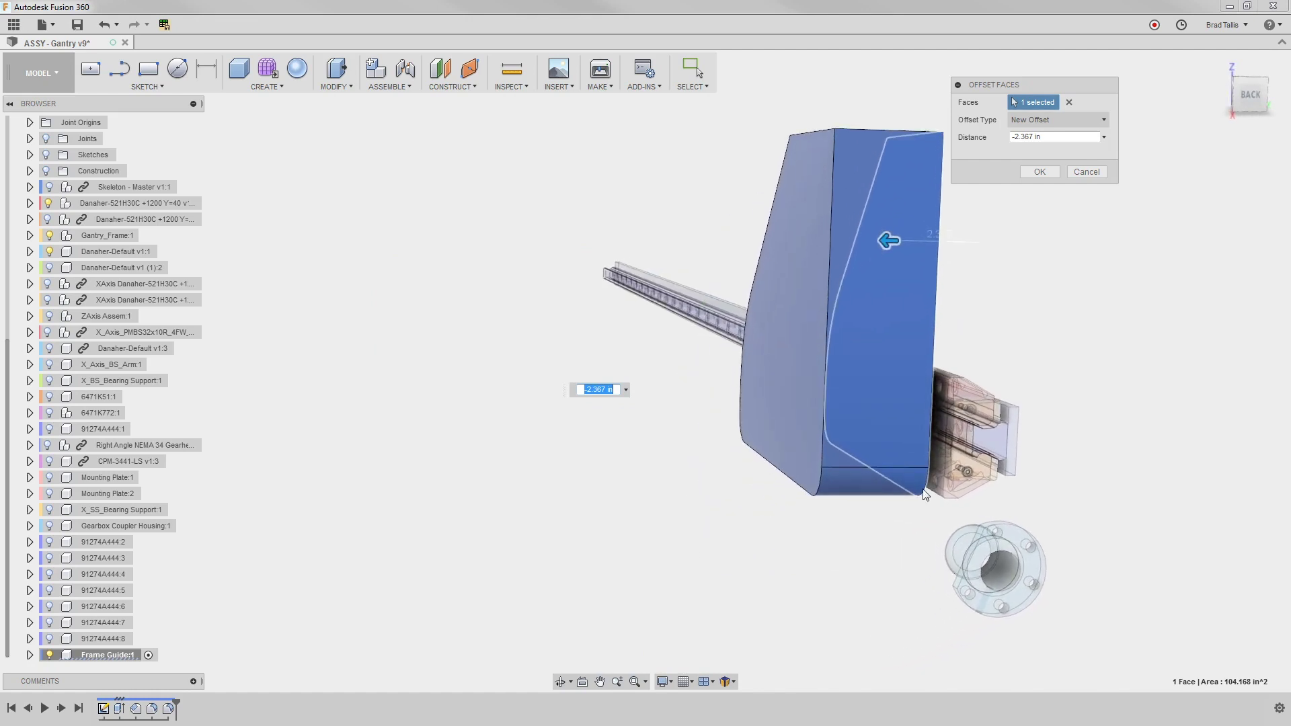
text(-1.704)
key(Return)
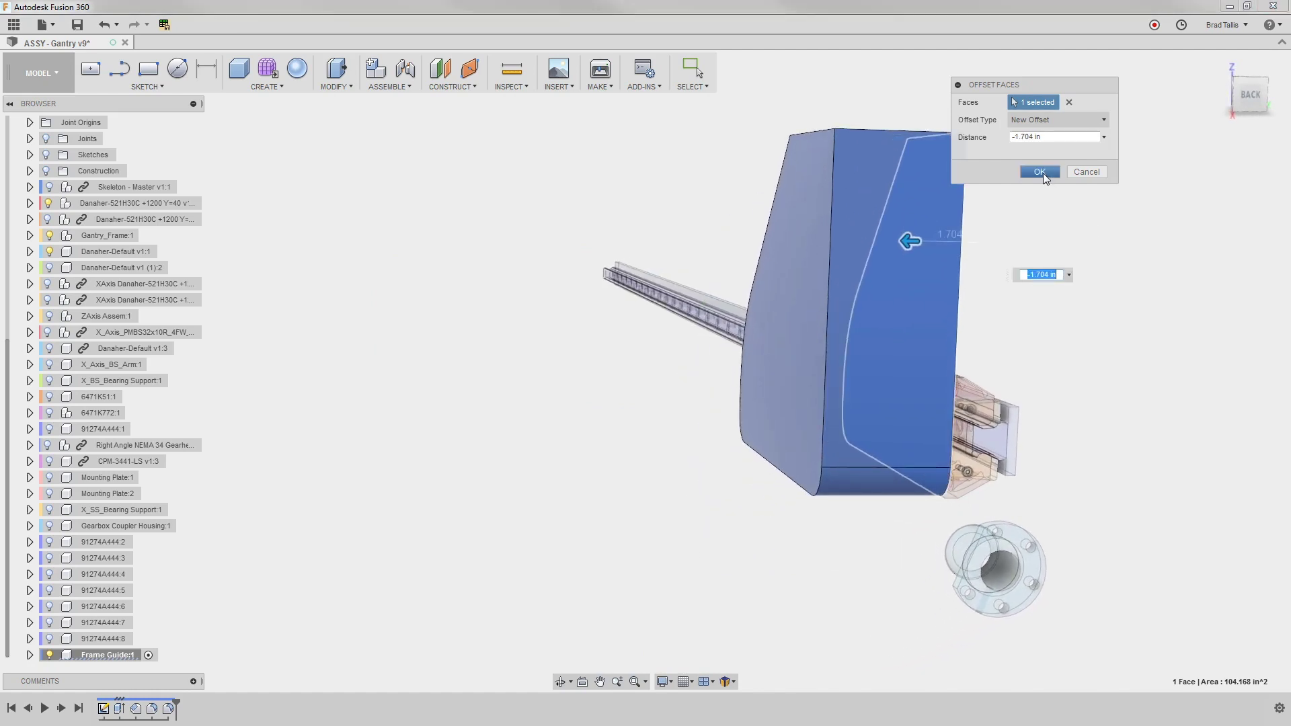
click(1043, 172)
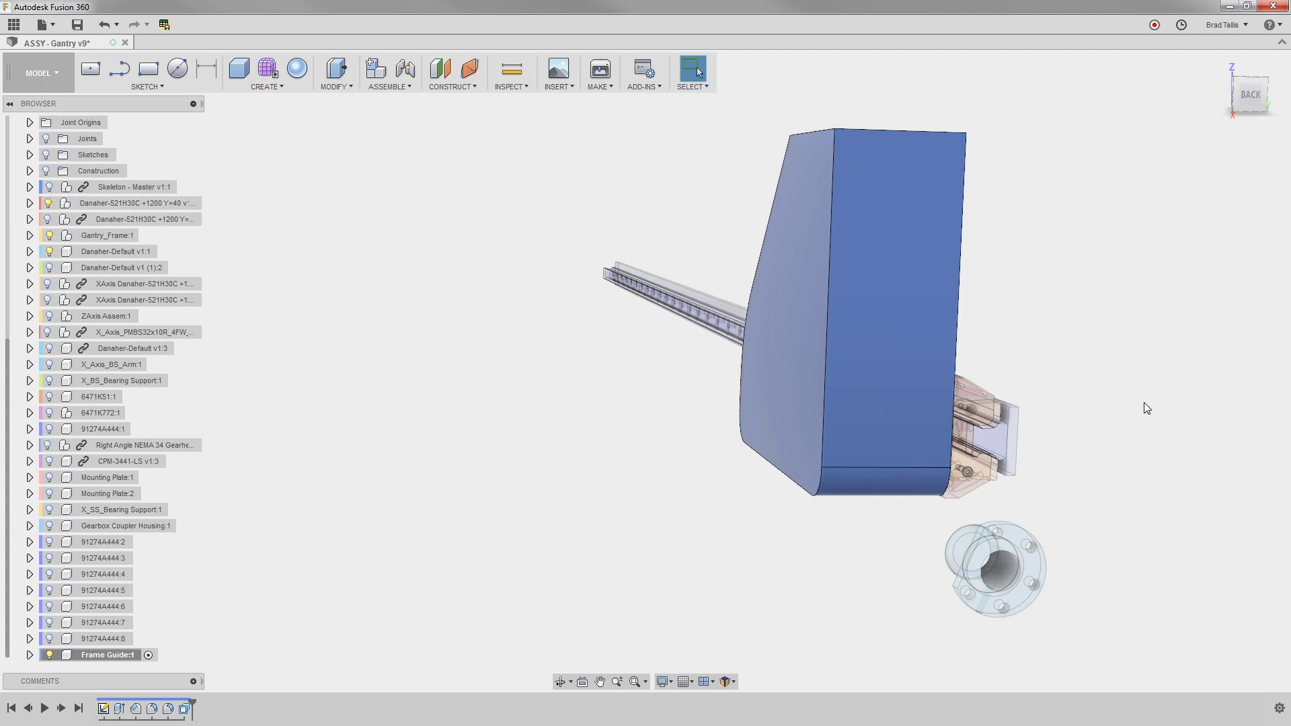
shift+middle_drag(1144, 402, 1141, 406)
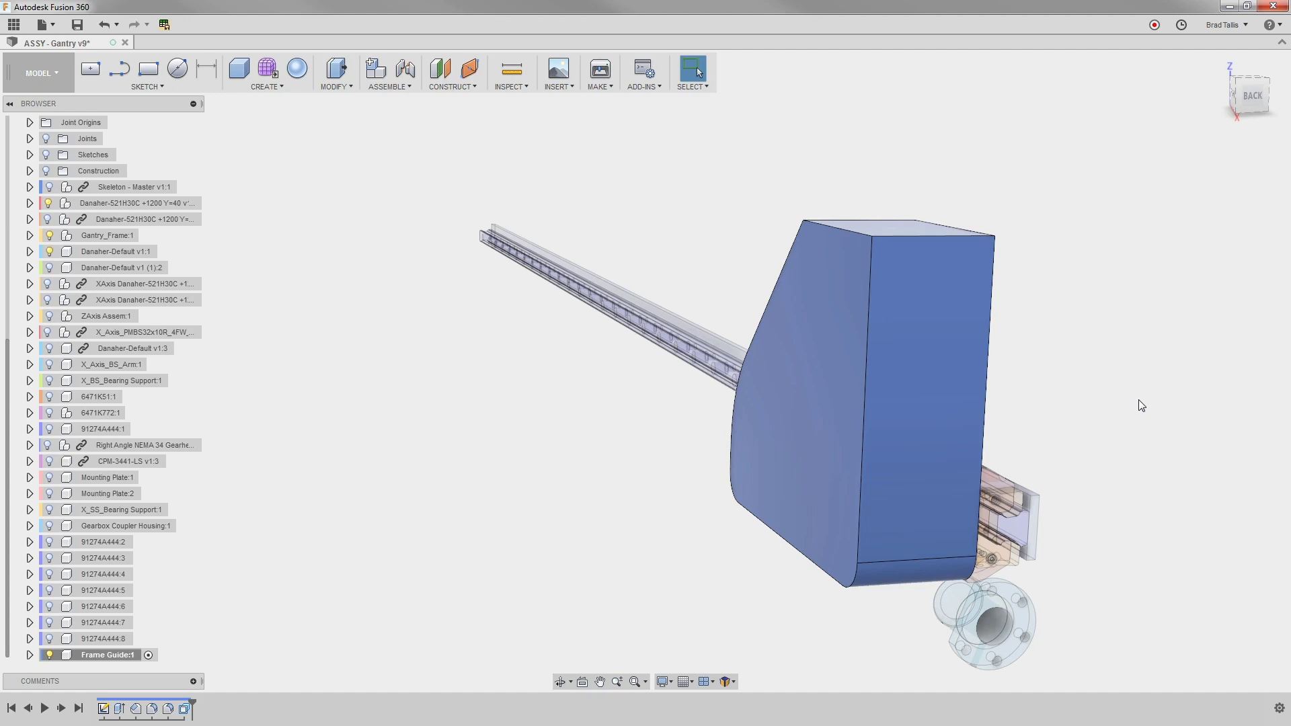
Step: Place a Midplane construction plane between the block's left and right side faces
key(q)
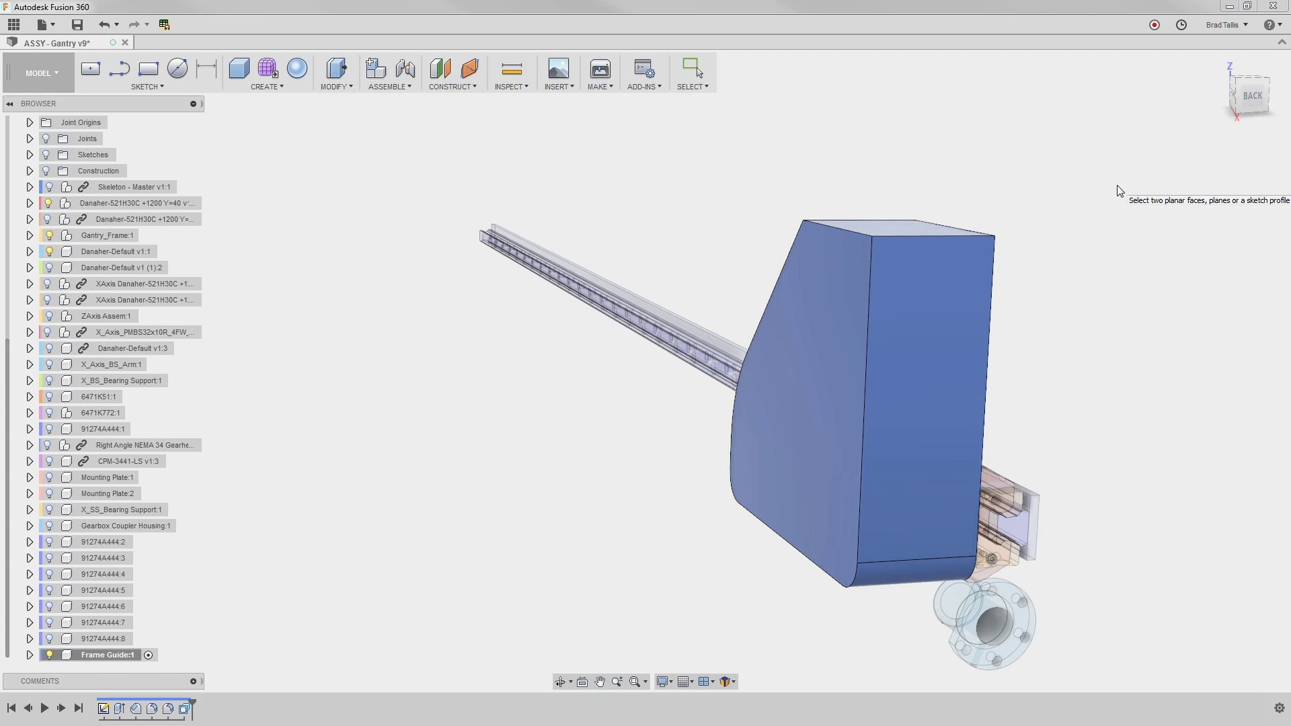
key(s)
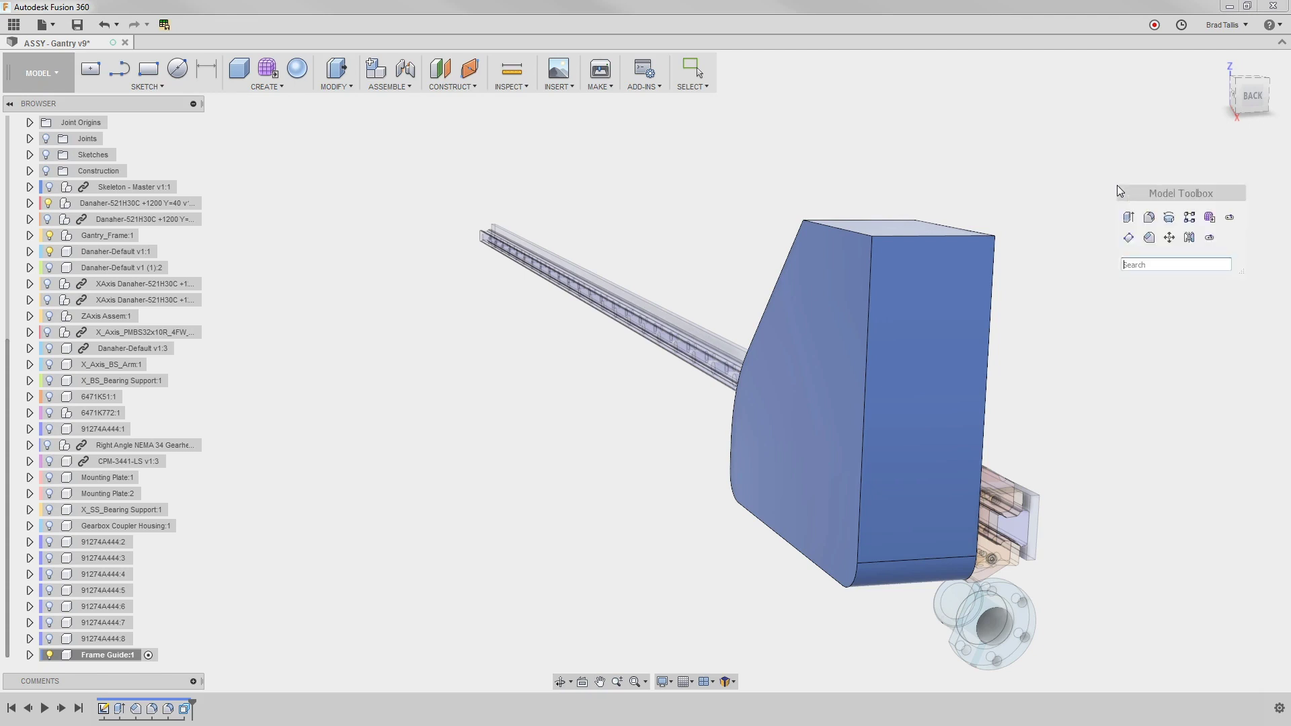
text(mi)
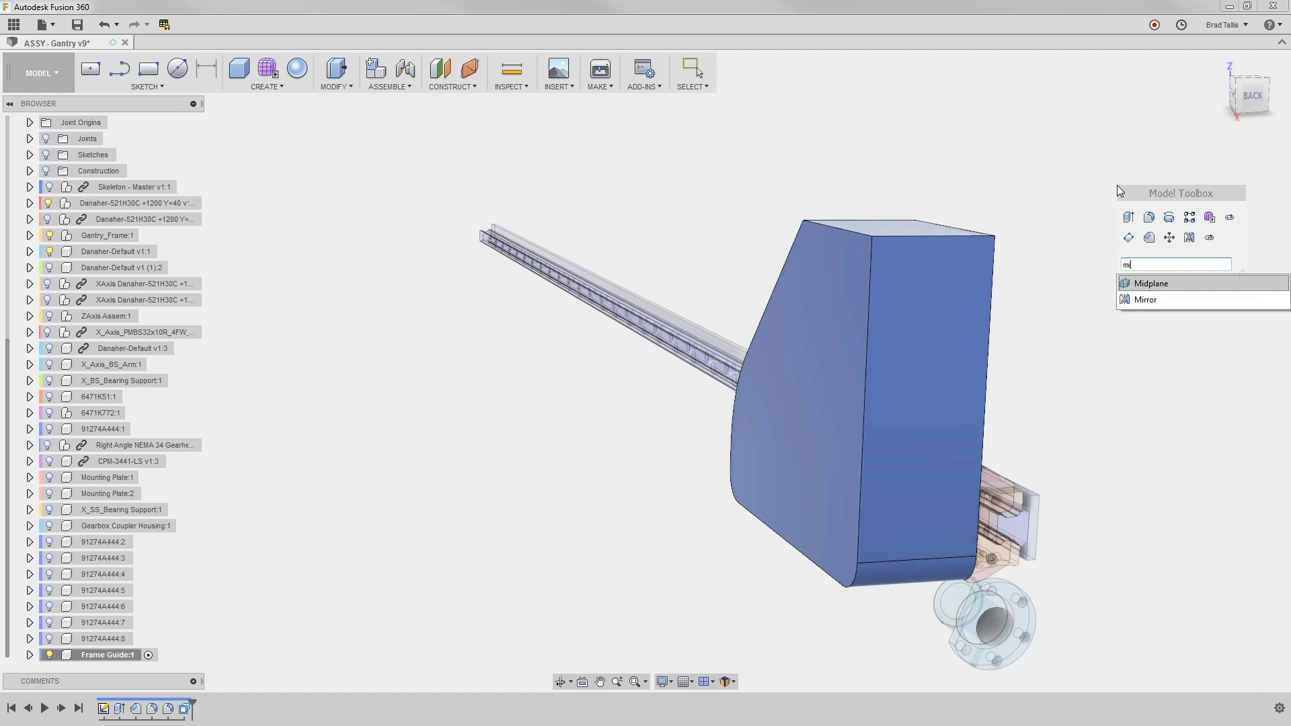
click(1184, 285)
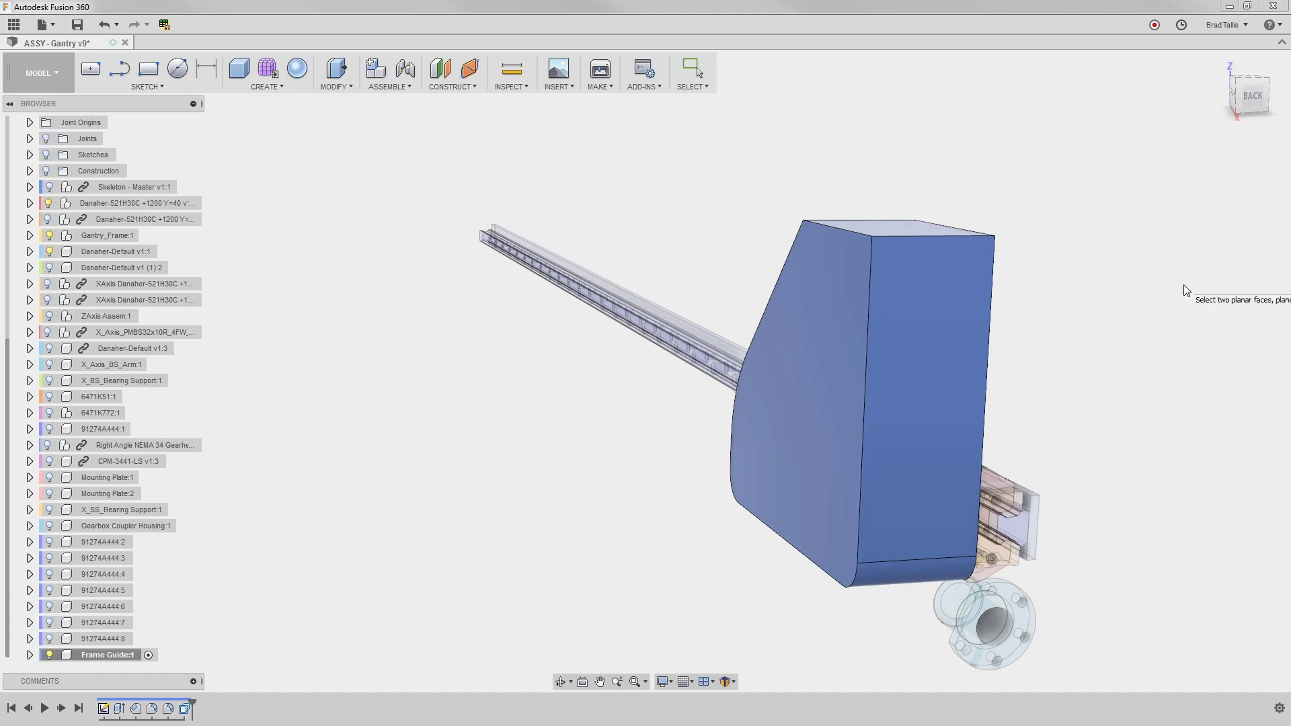
click(853, 281)
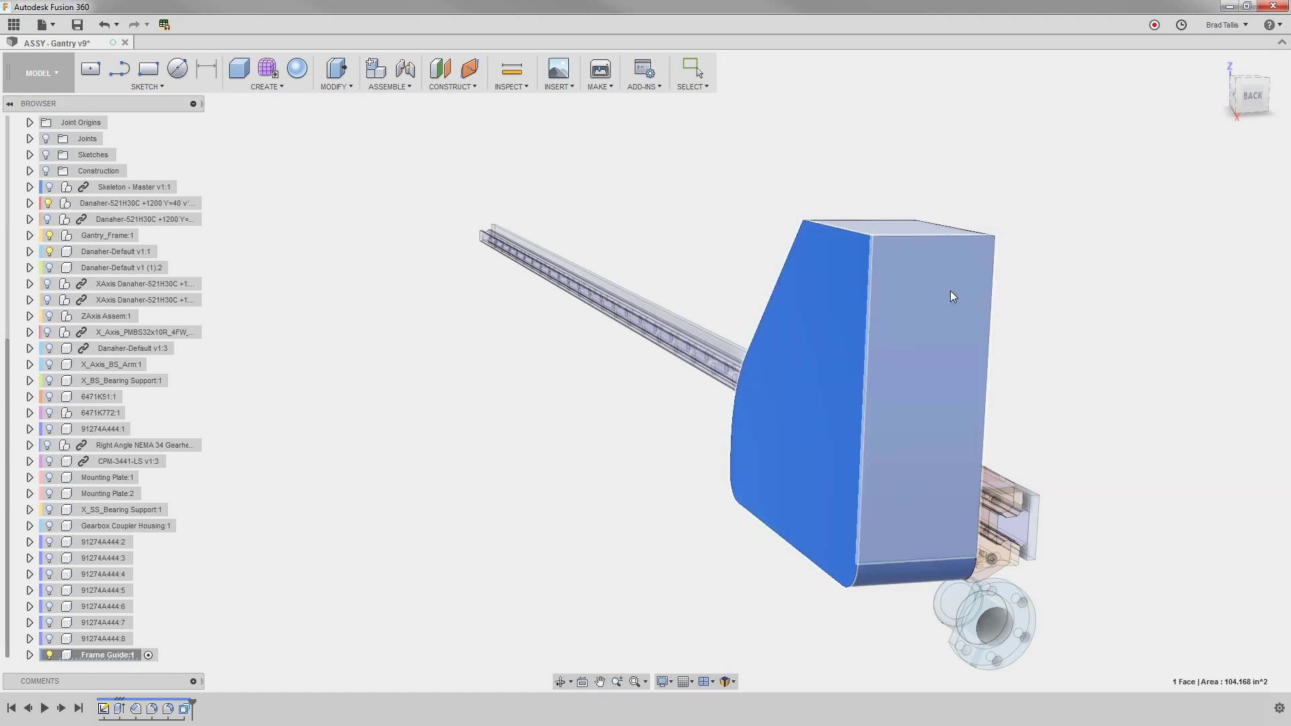
click(978, 281)
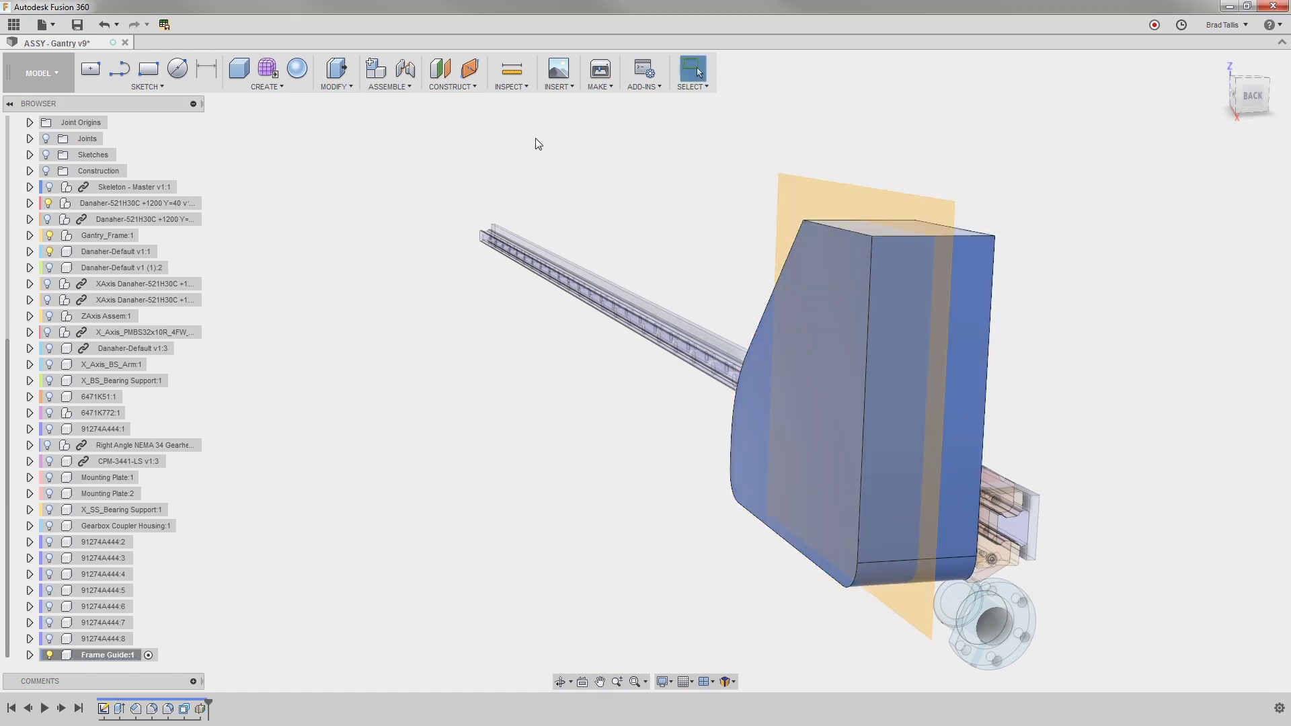
Step: Split the Frame Guide block with Split Body, using the midplane as the splitting tool
click(336, 86)
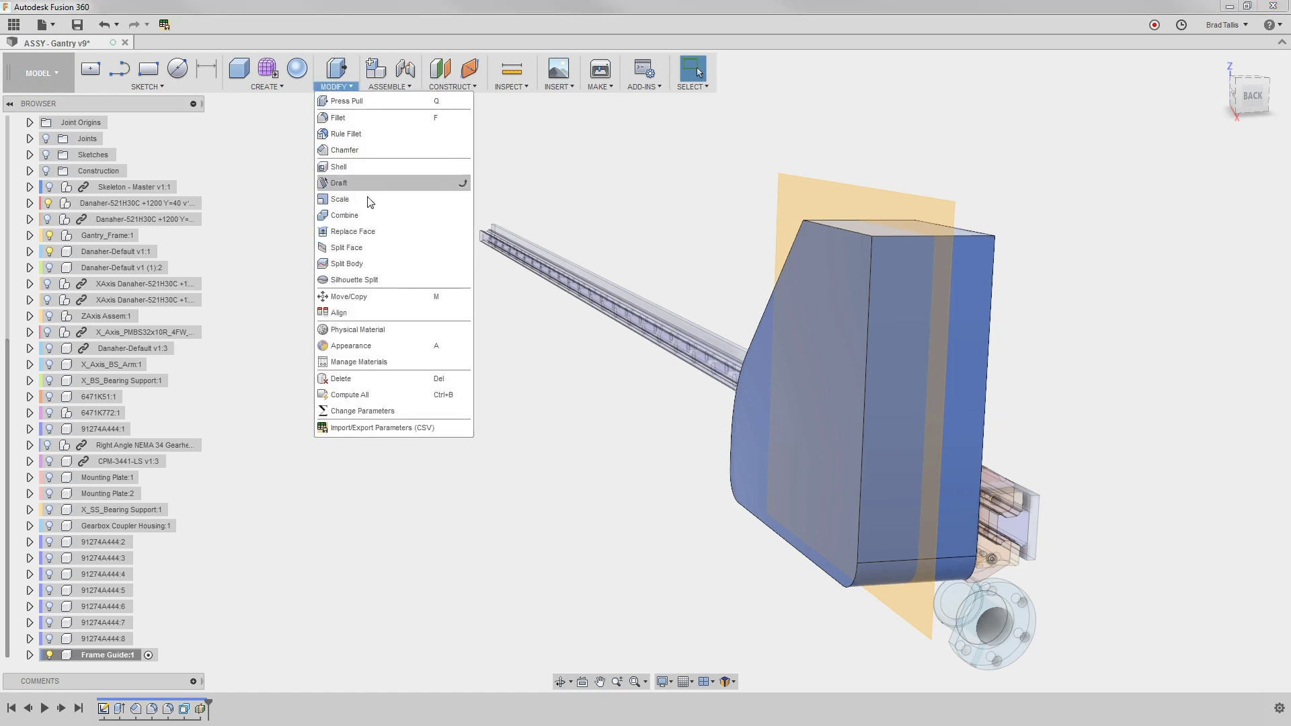
click(368, 264)
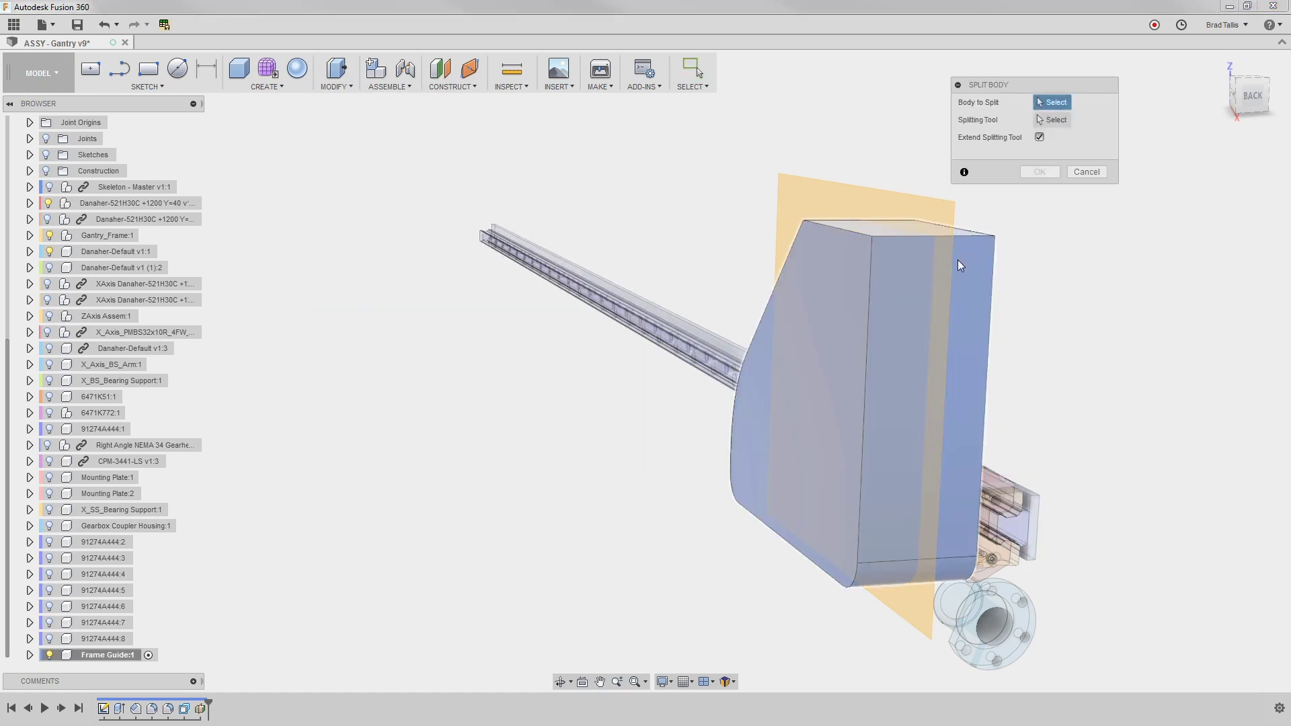
click(973, 255)
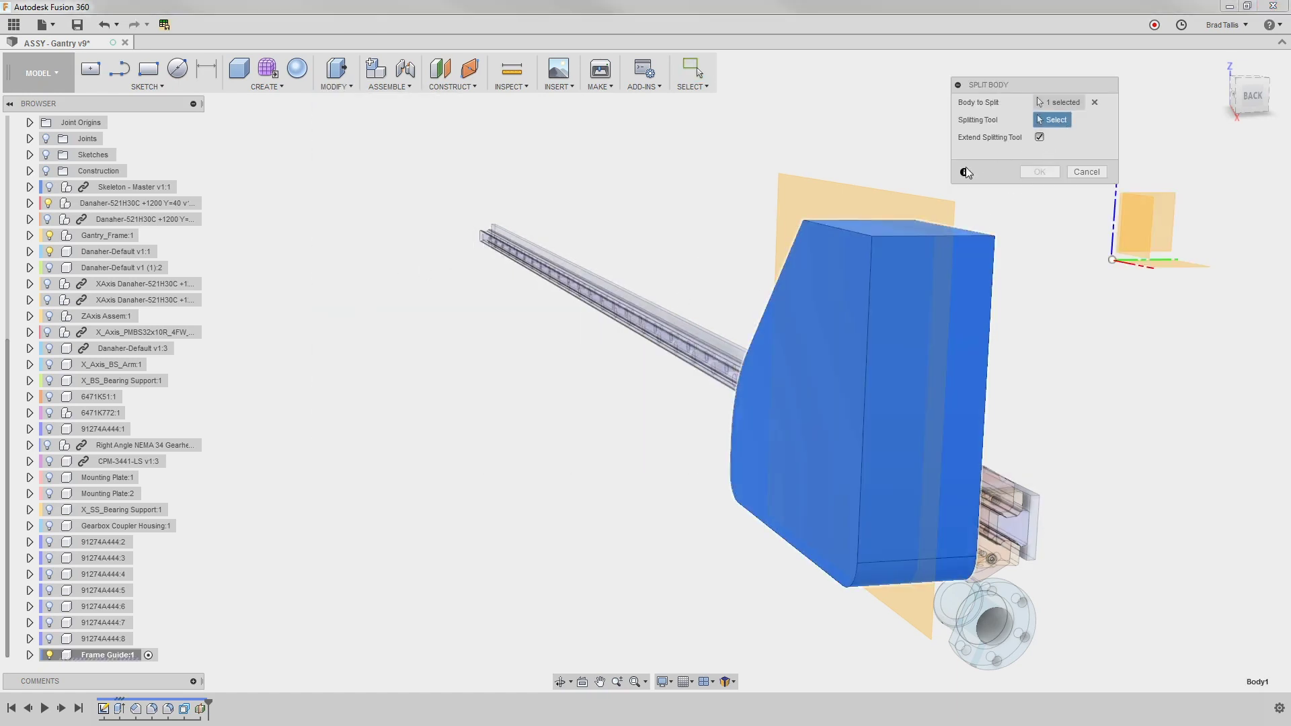
click(897, 201)
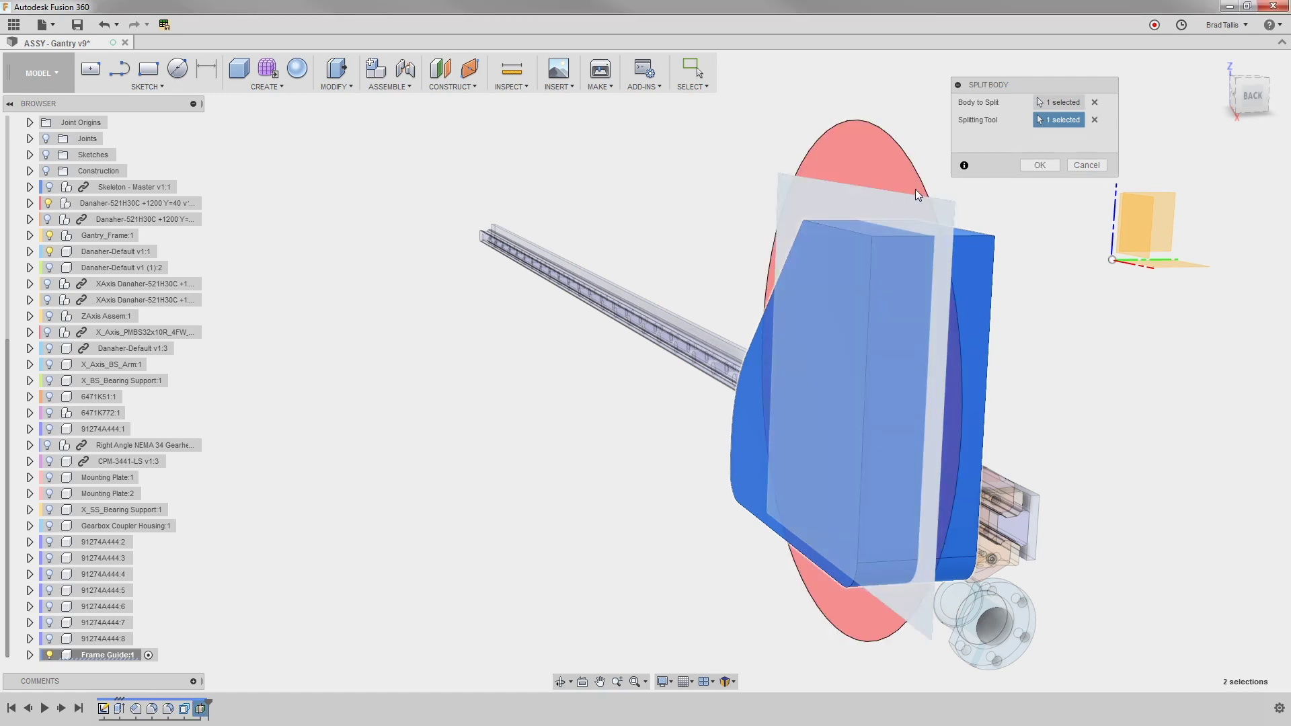
click(1031, 166)
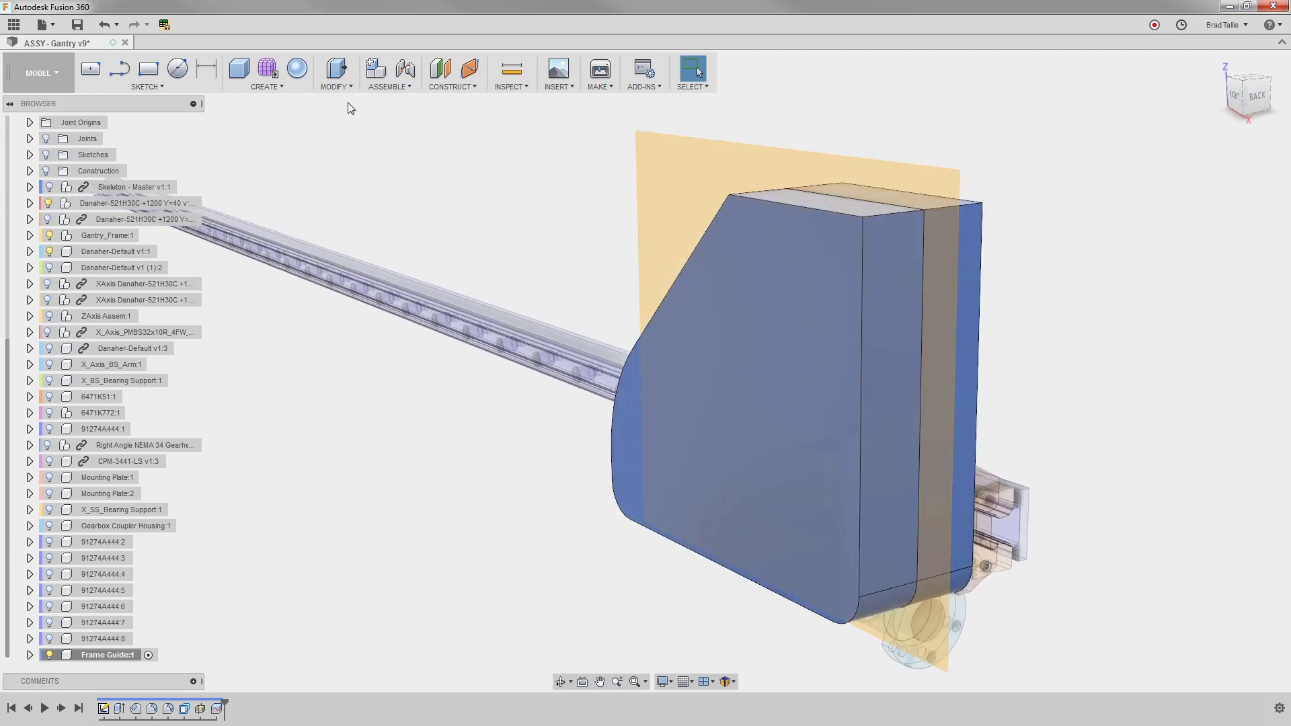
Step: Create user parameter ribThickness with expression 0.1875 in Change Parameters
click(327, 88)
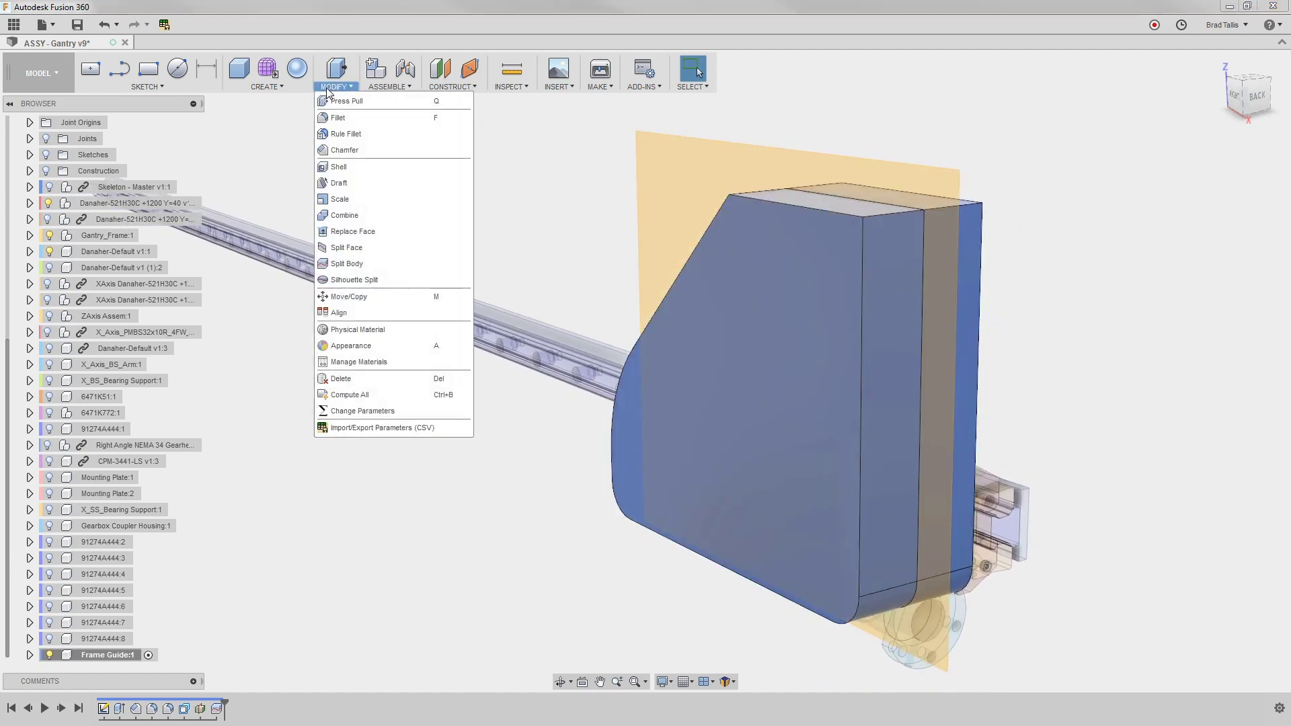
click(414, 410)
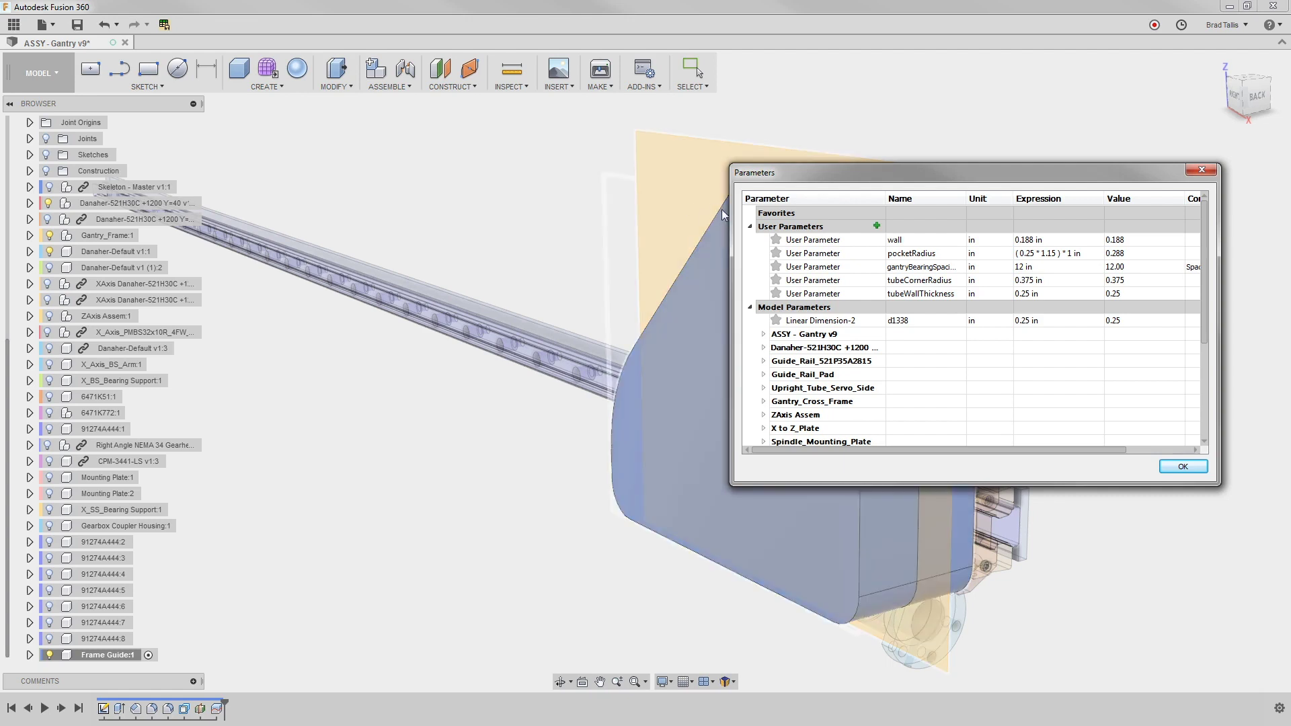
click(877, 226)
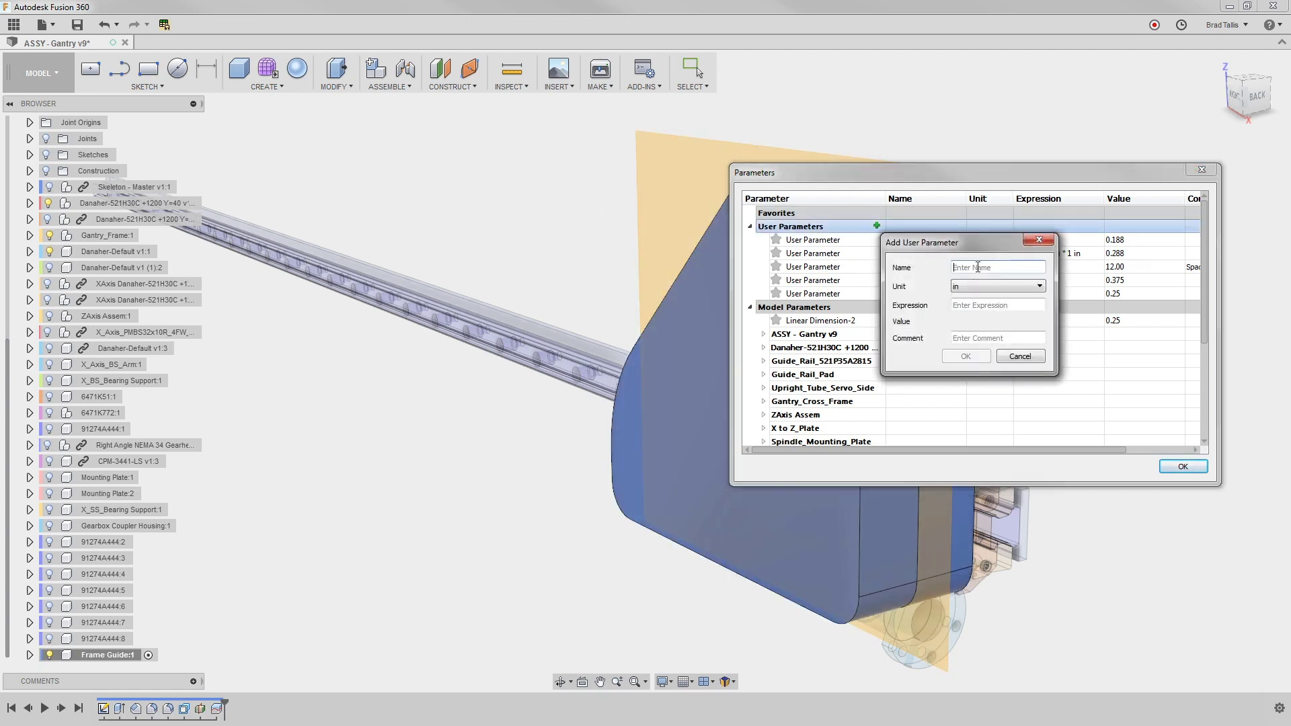
text(ribThickness)
click(975, 304)
text(0.1875)
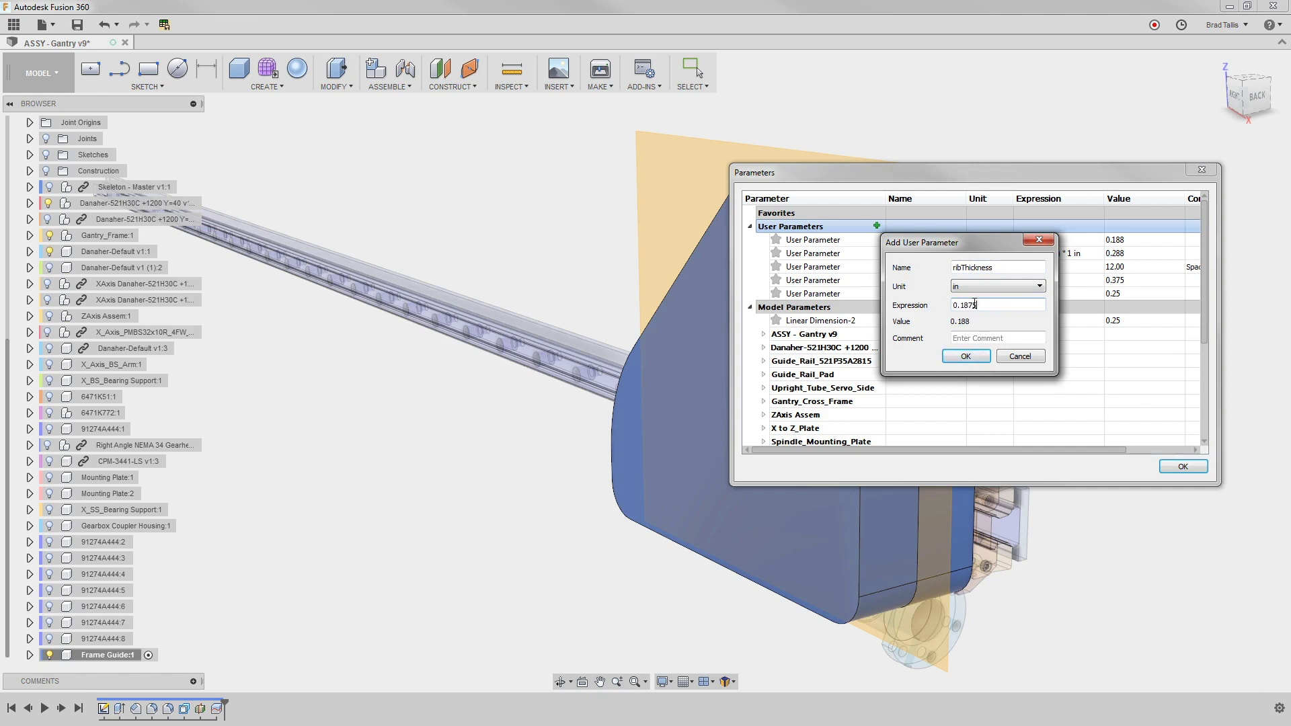
click(965, 357)
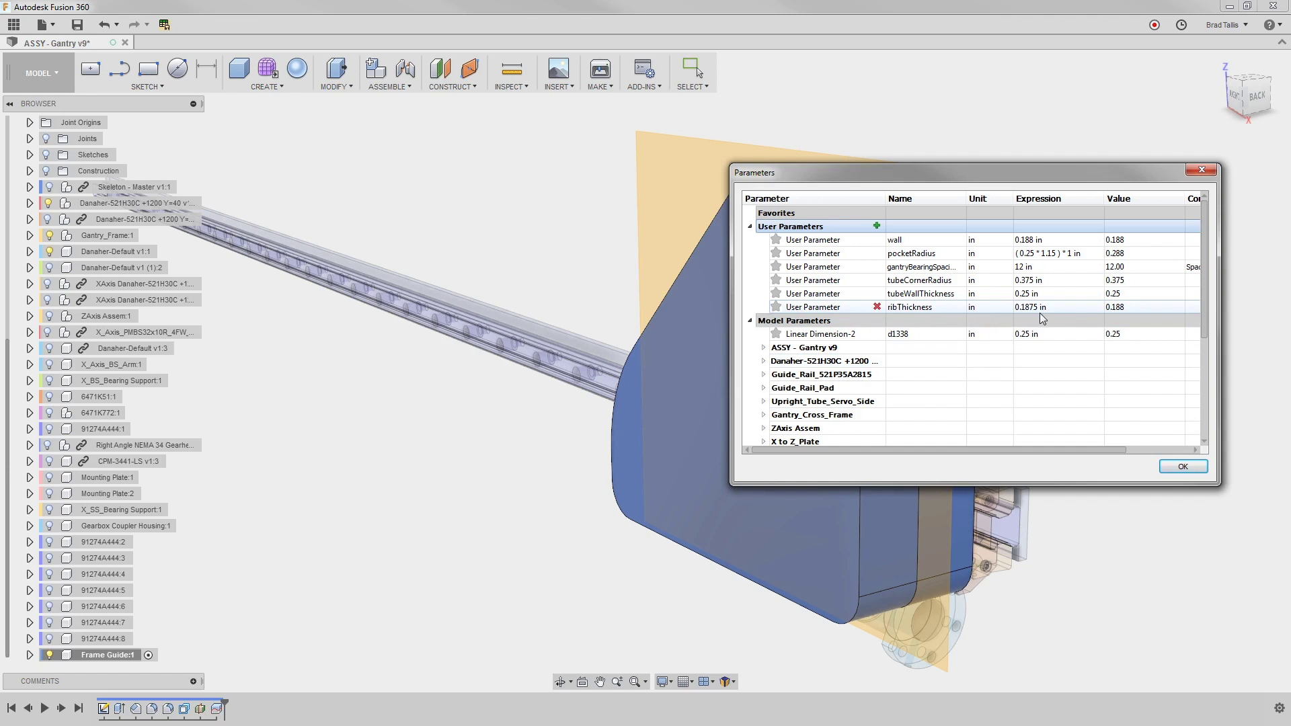
click(1175, 465)
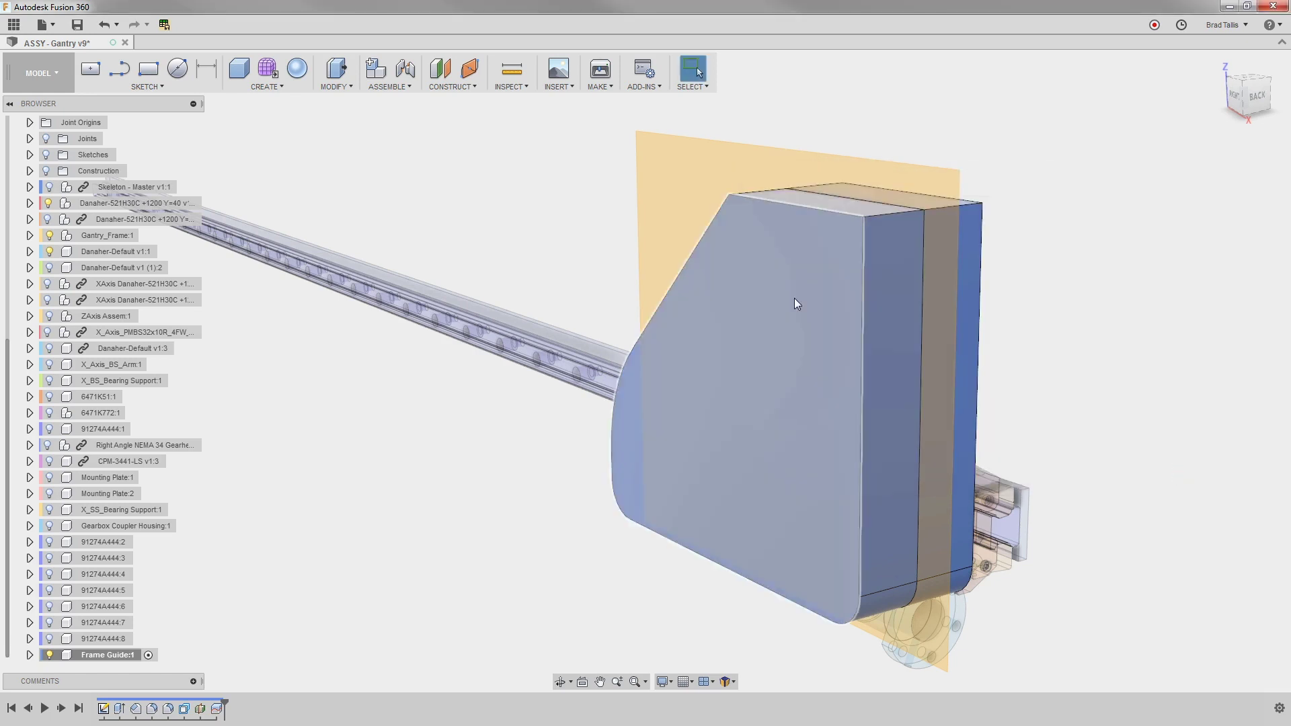
Step: Shell the block inward from its large side face with ribThickness wall thickness
click(794, 297)
right_click(793, 297)
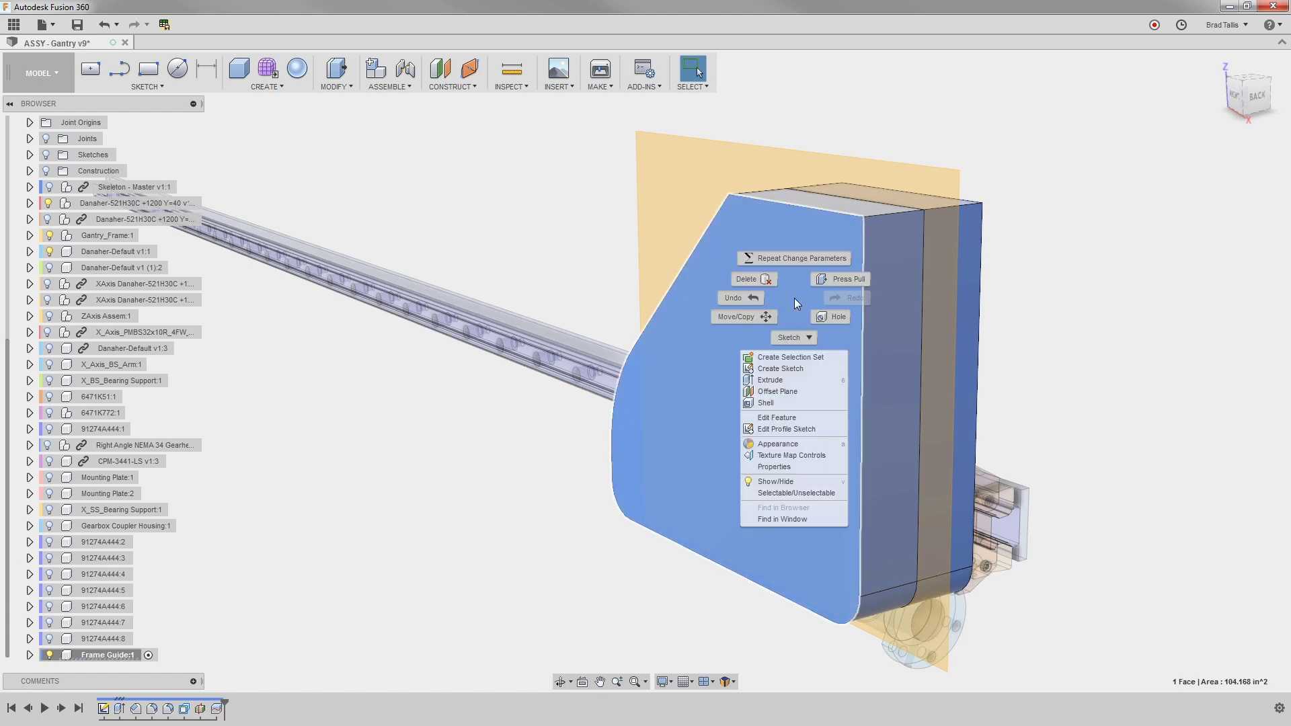
click(783, 403)
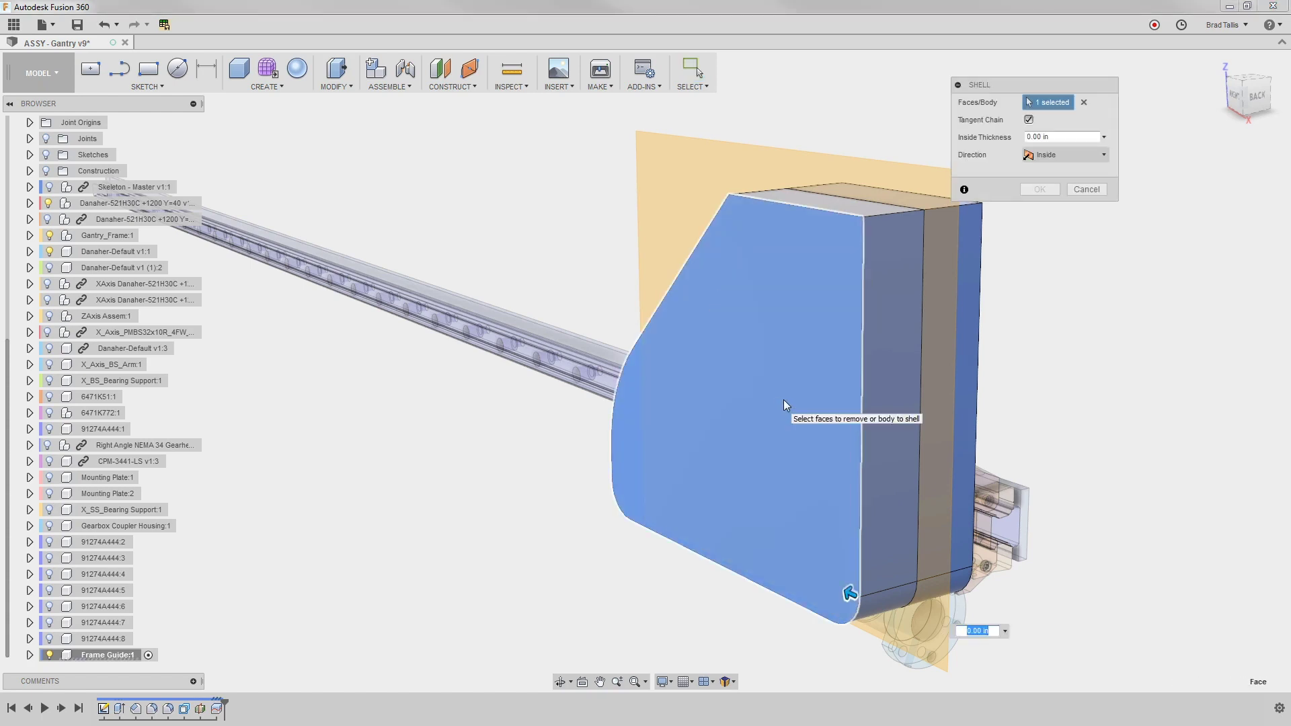
double_click(1060, 137)
text(r)
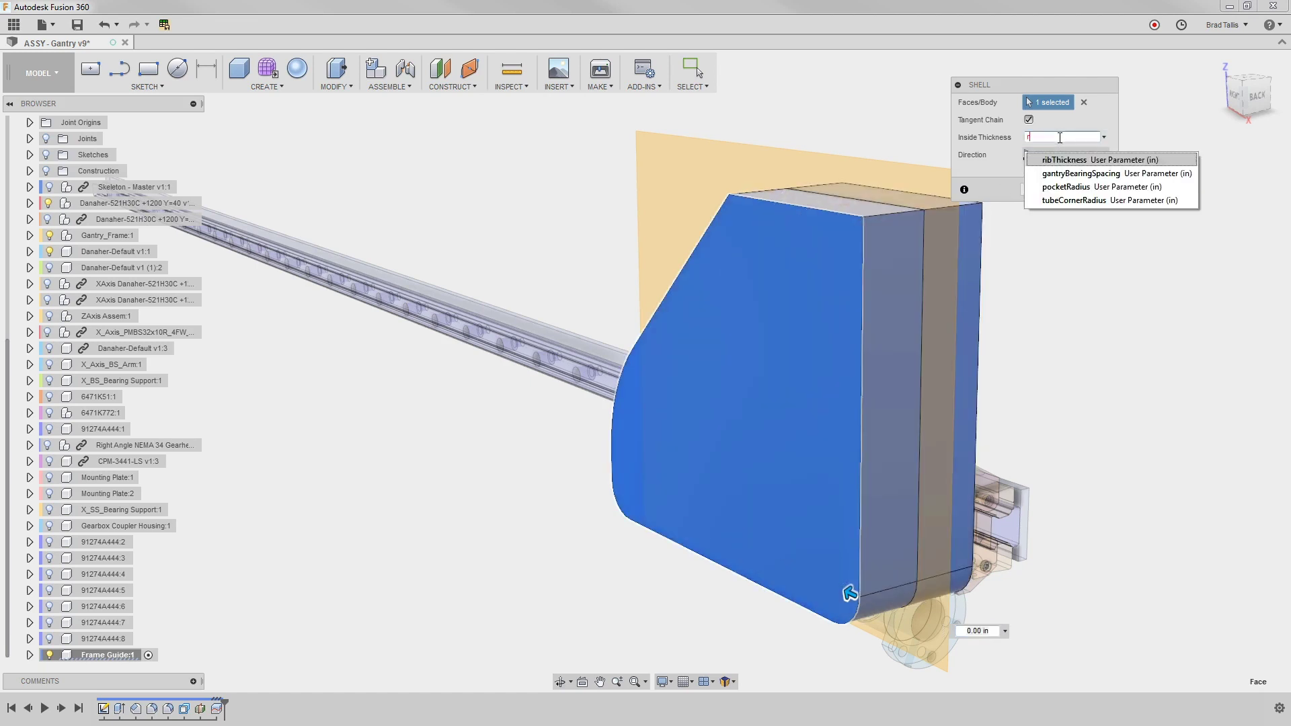
click(1093, 161)
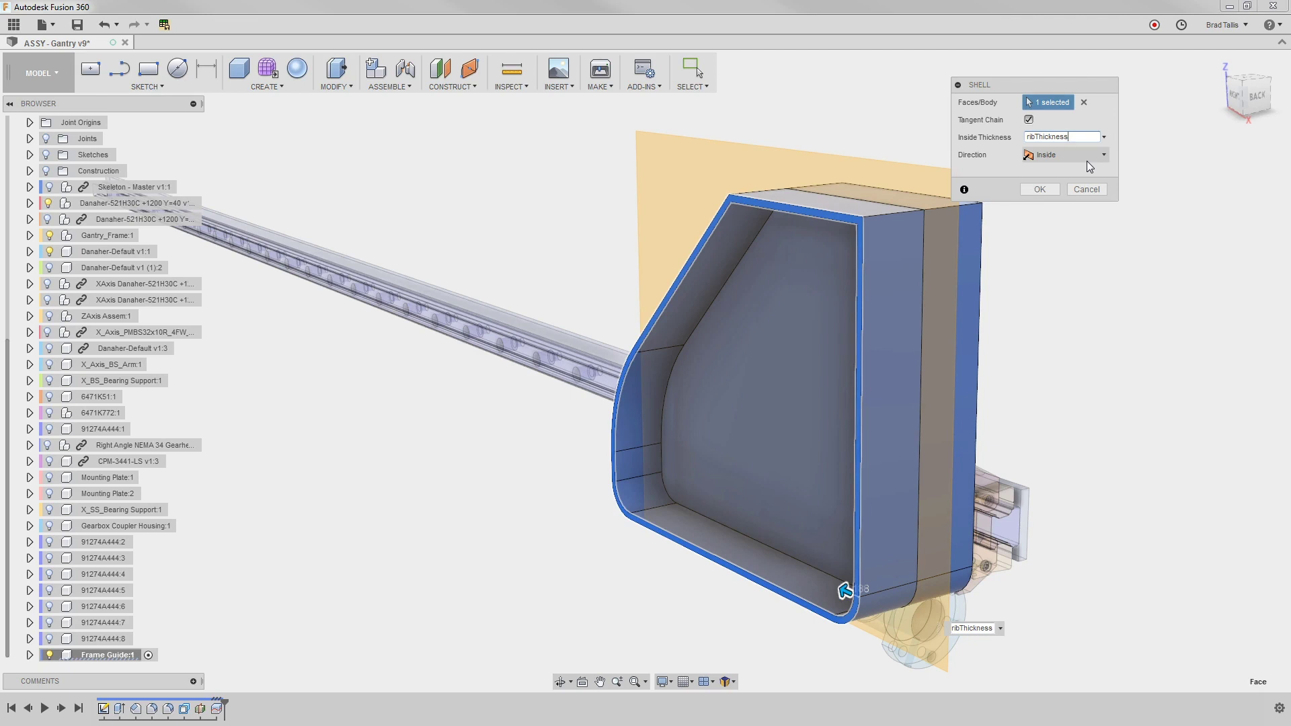
click(1044, 186)
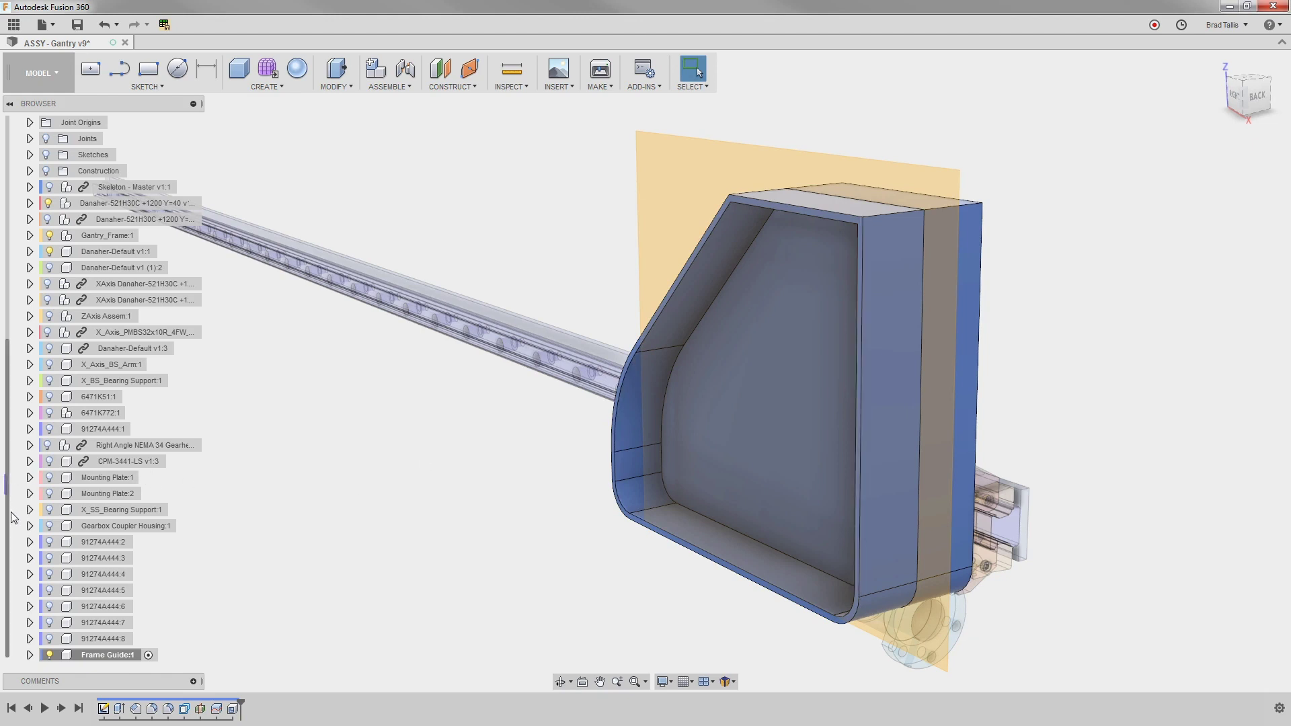
Step: Hide the midplane, then Combine the shell and block bodies as a Join, keeping tools
click(30, 655)
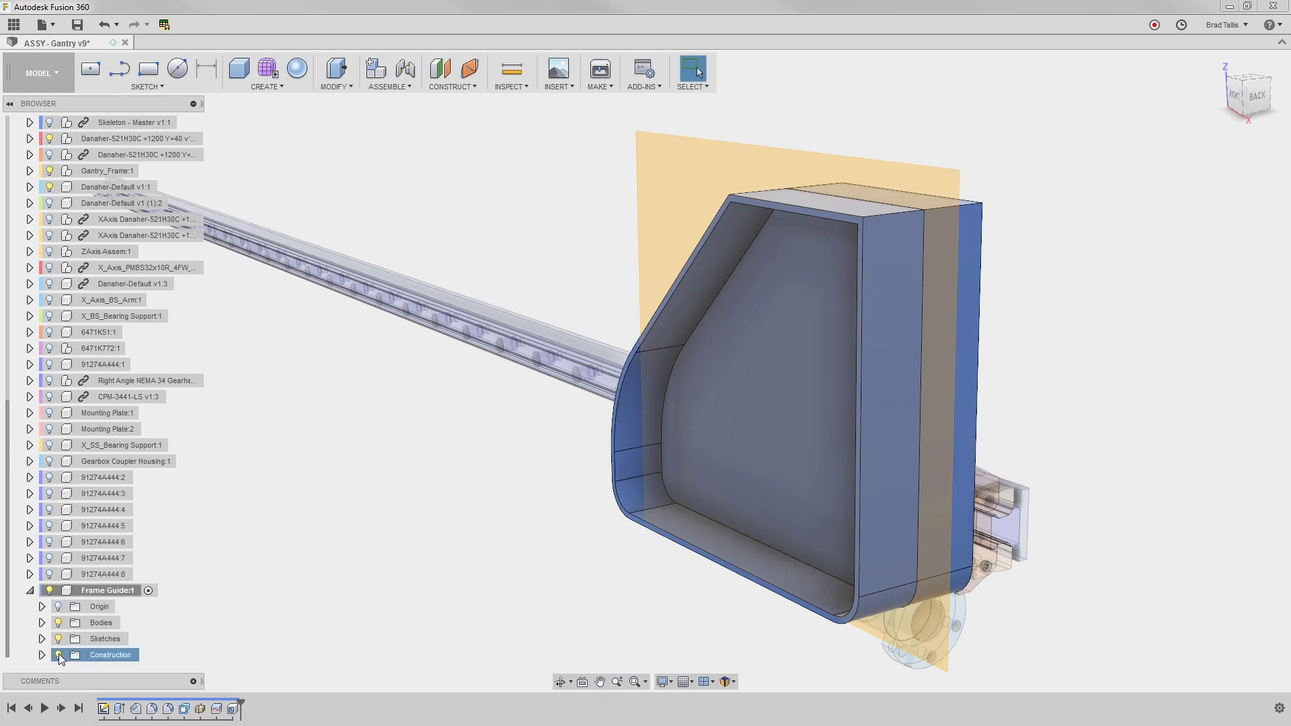
click(59, 654)
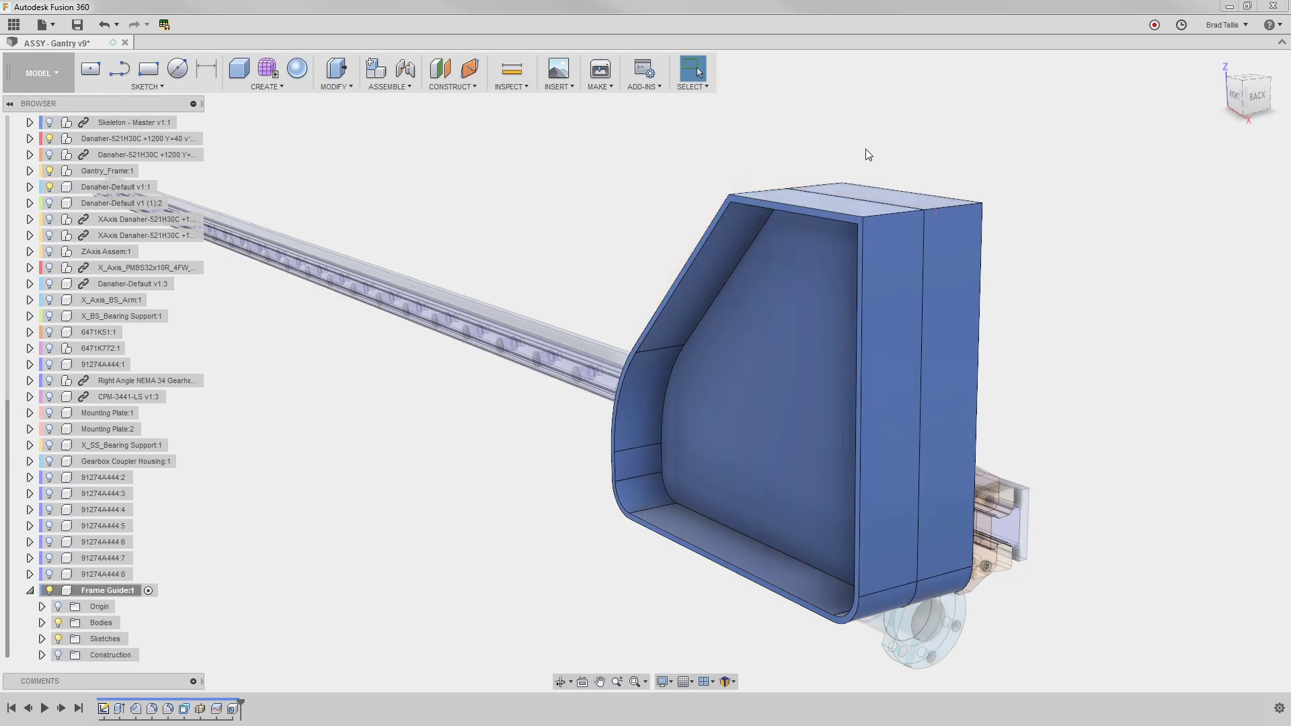
click(355, 88)
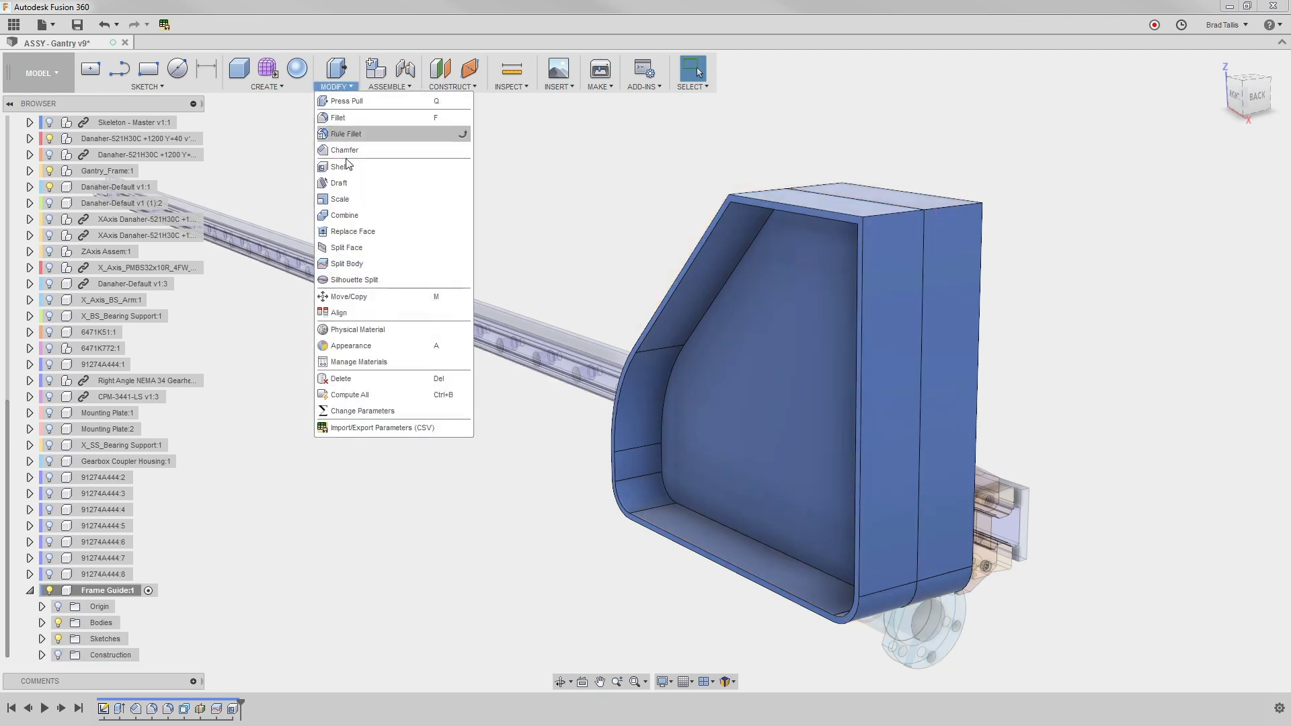
click(343, 216)
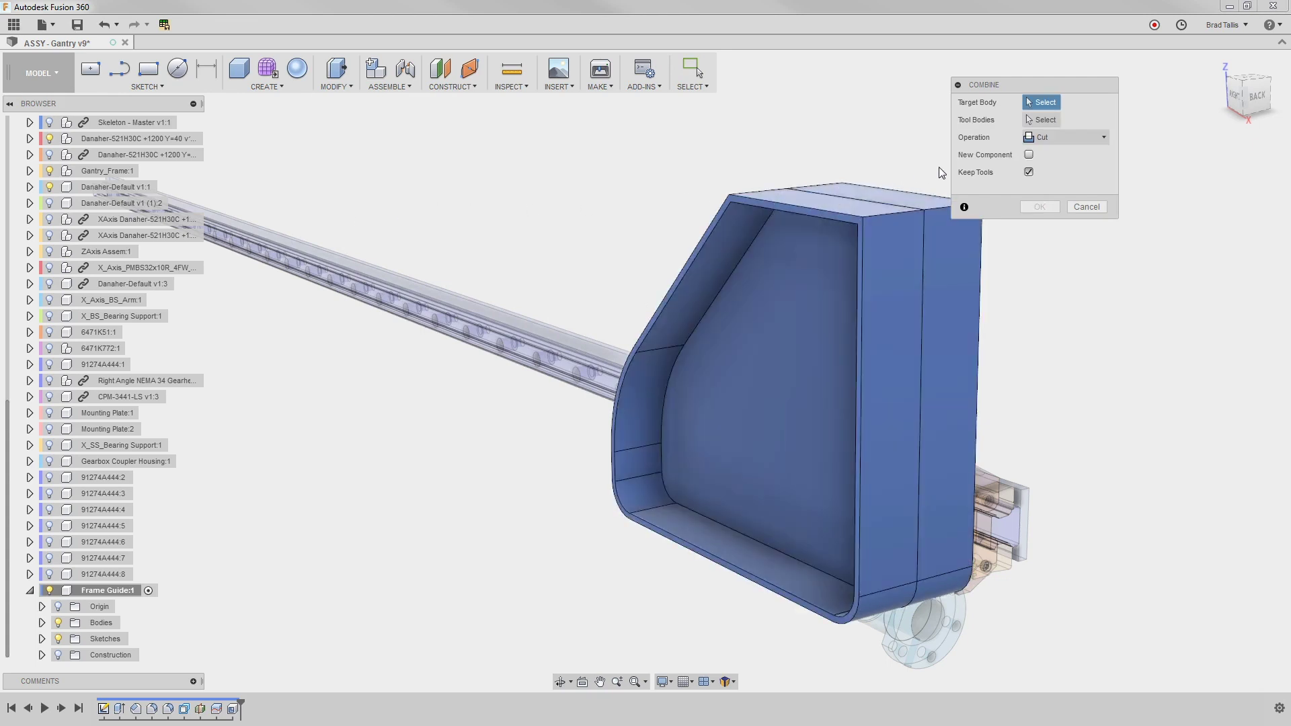
click(935, 202)
click(897, 225)
click(1049, 138)
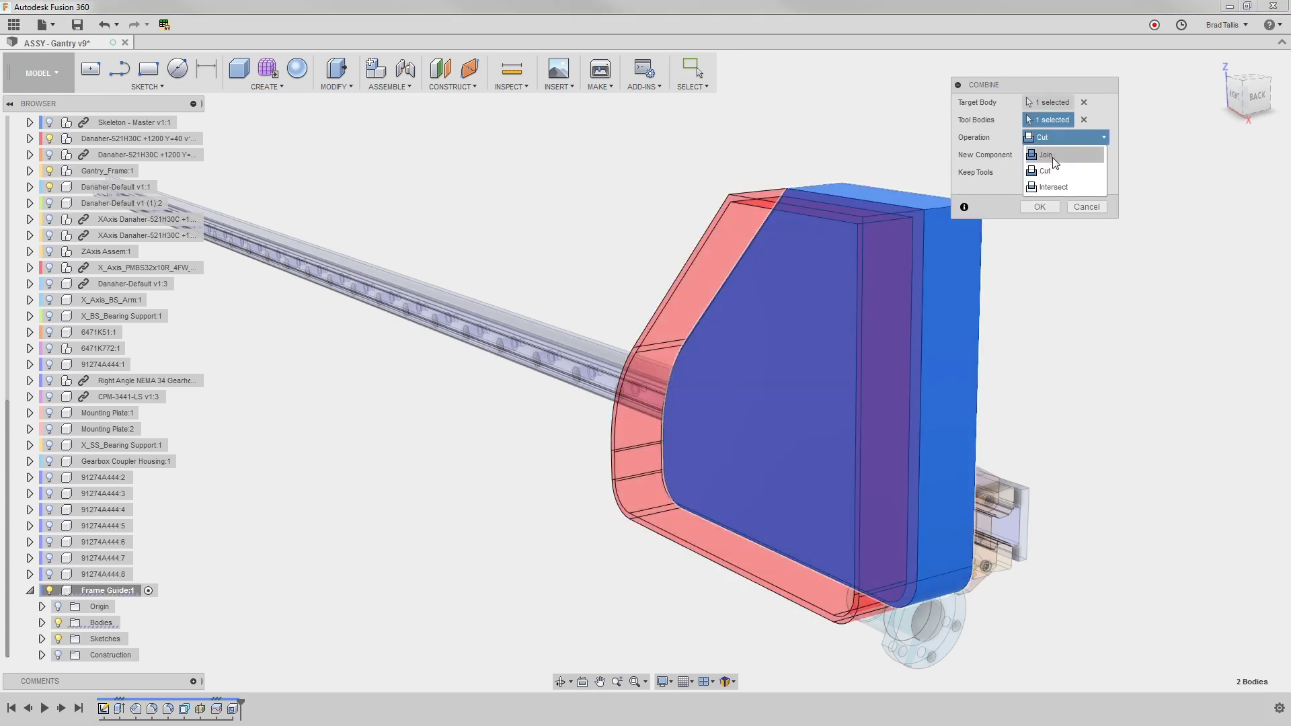
click(1053, 157)
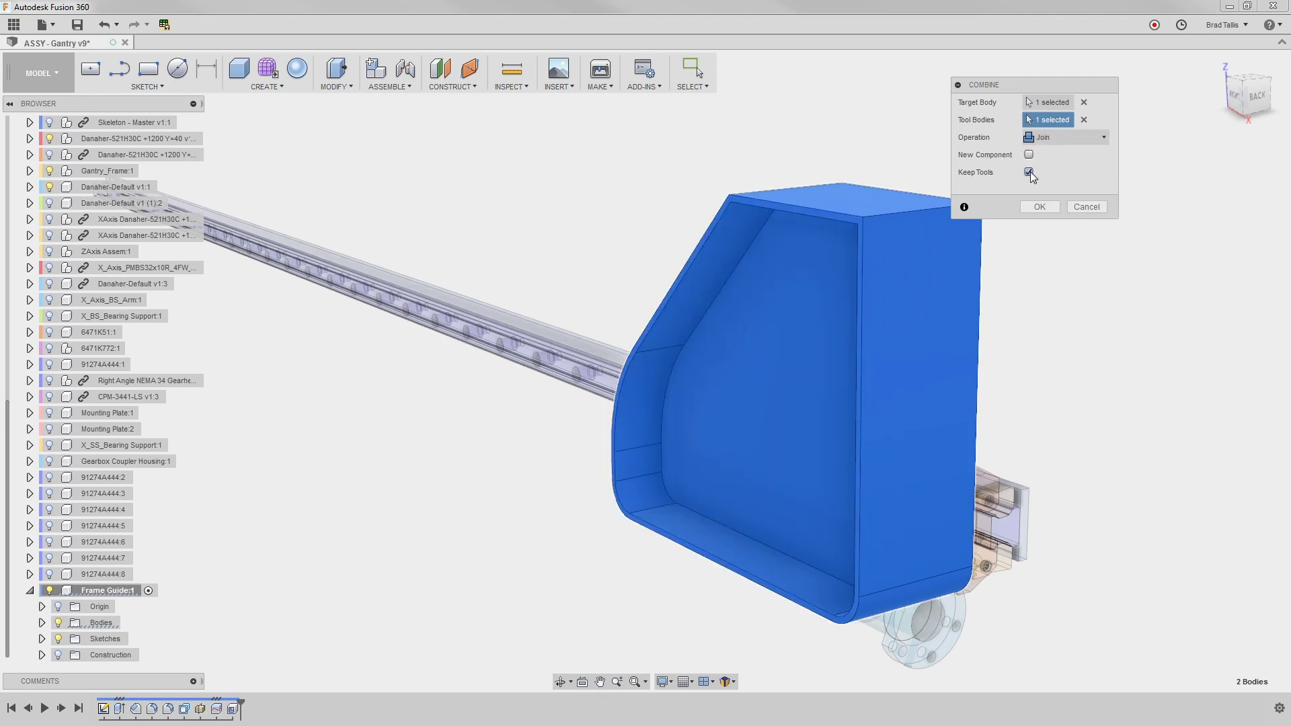
click(1037, 207)
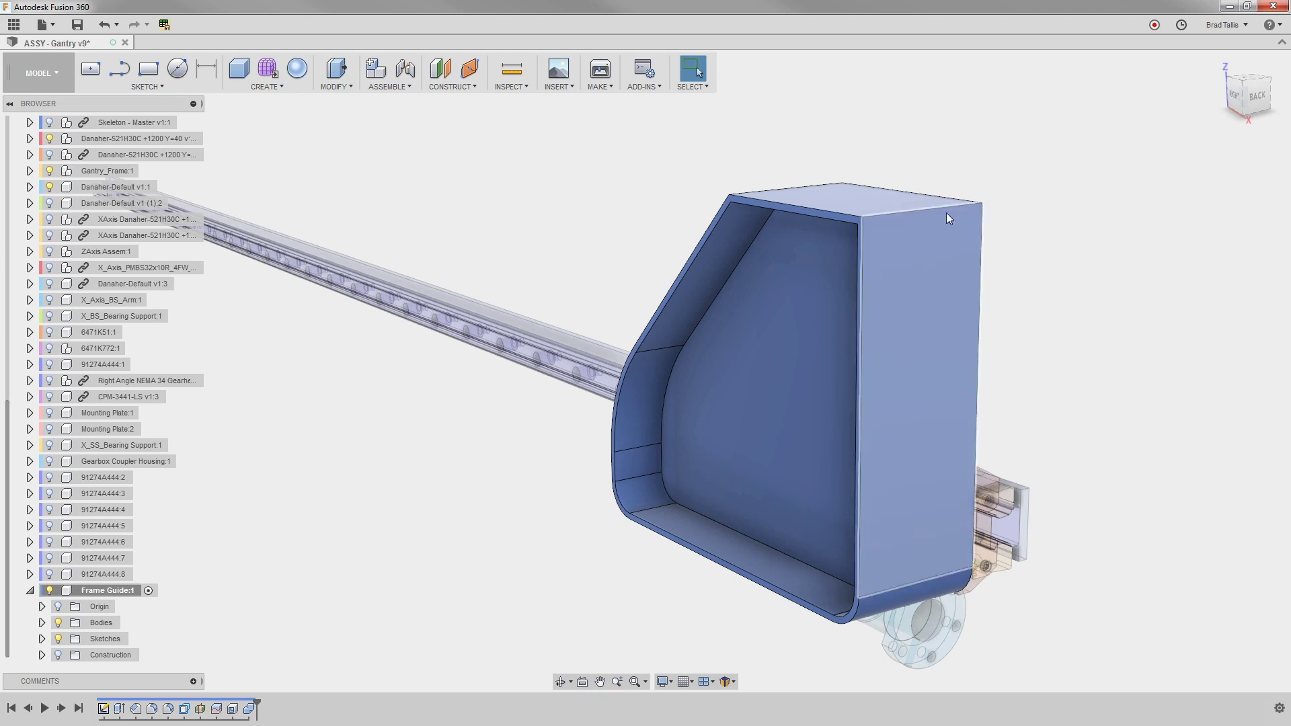
Step: Zoom in on the block's top edge and bring up the rim face's context menu
scroll(758, 204, up, 3)
scroll(733, 190, up, 2)
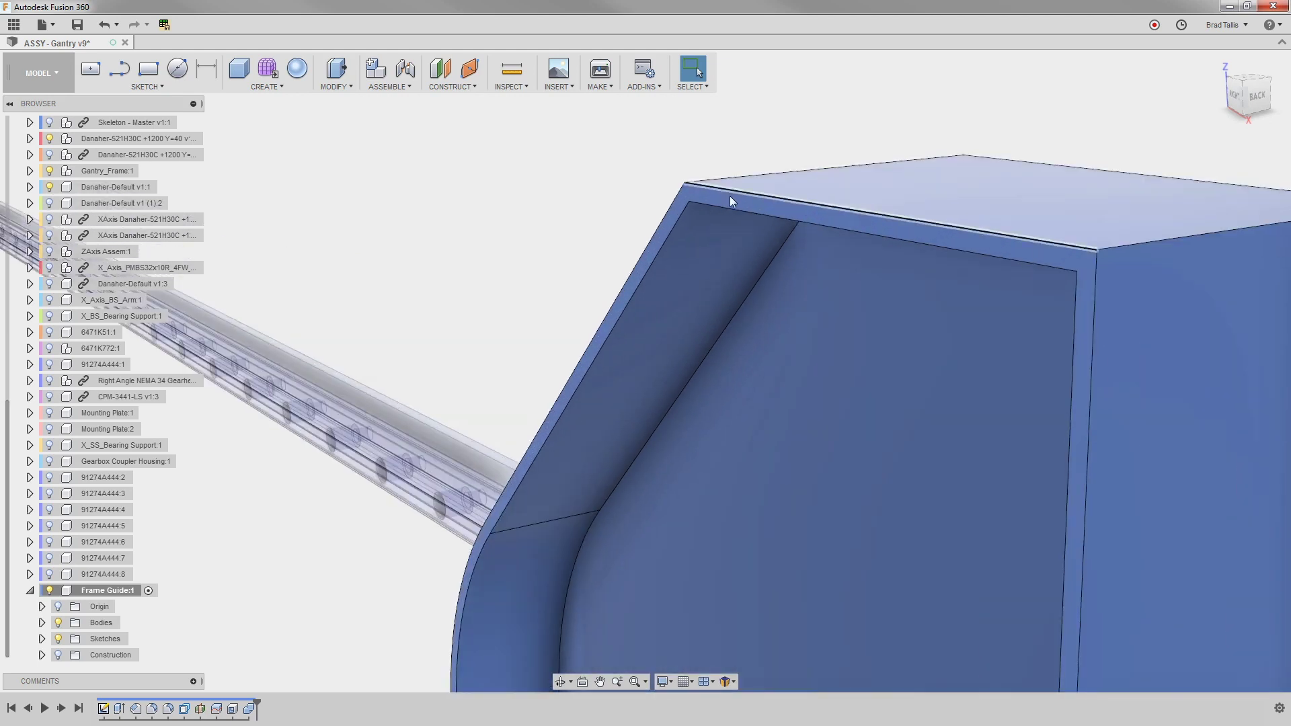
right_click(729, 195)
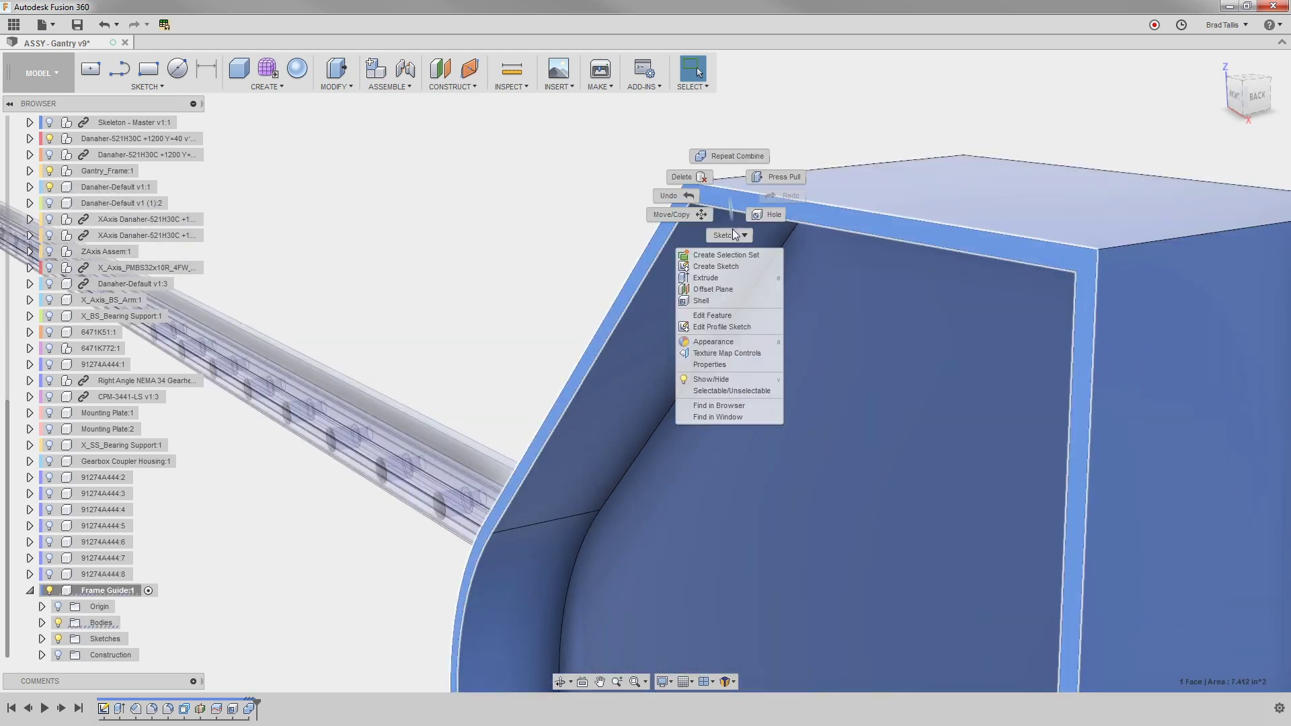
Step: Start a sketch on the rim face and show the Upright_Tube_Servo_Side:1 tube
click(729, 265)
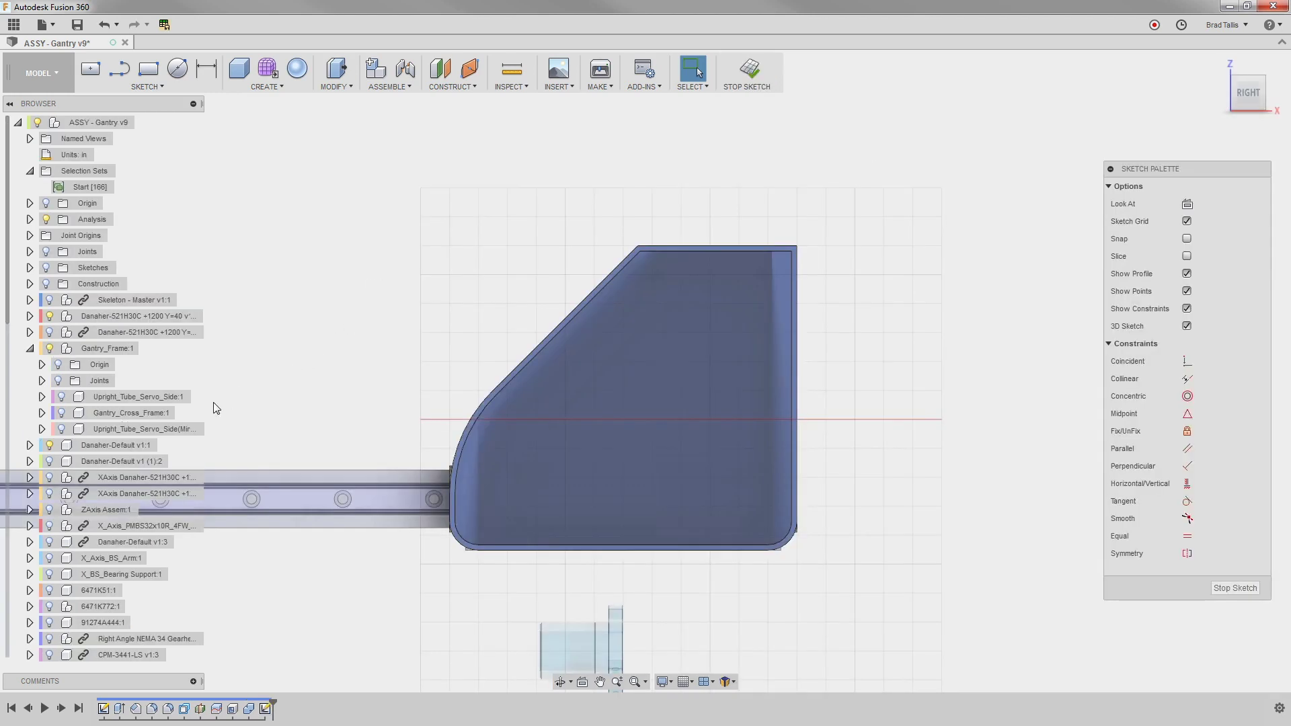
click(57, 397)
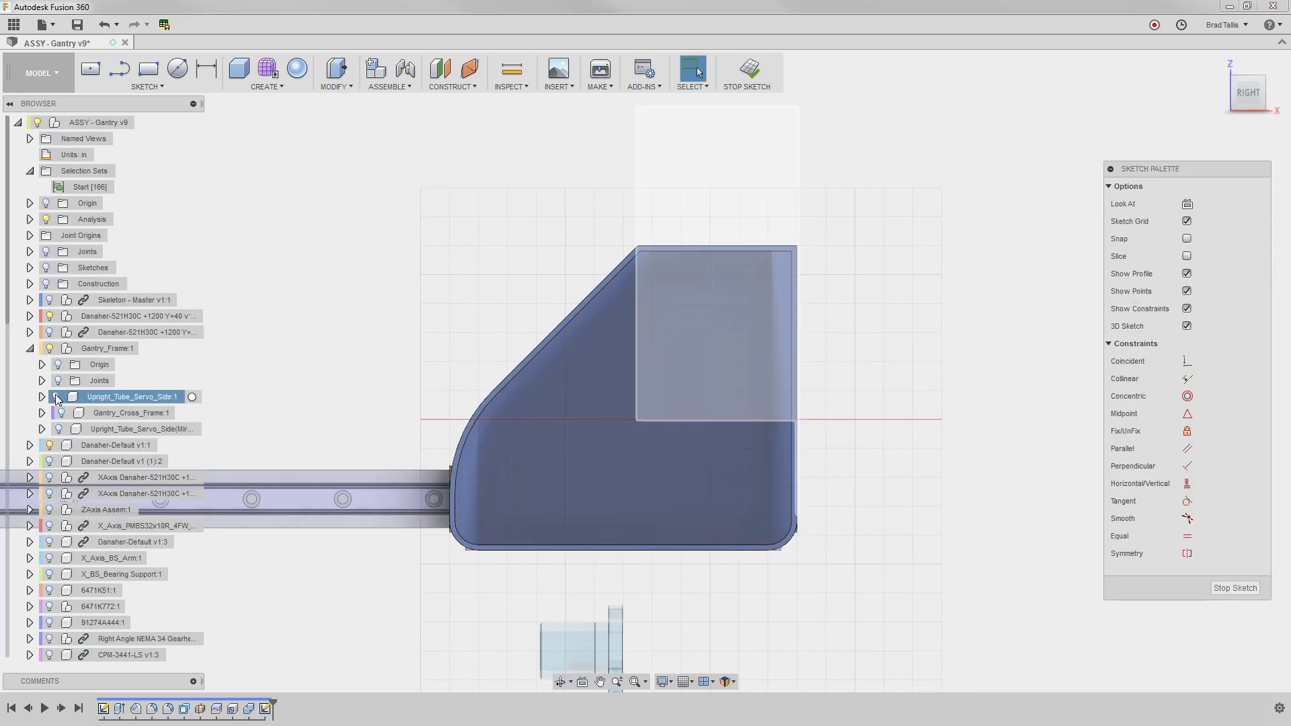
click(56, 395)
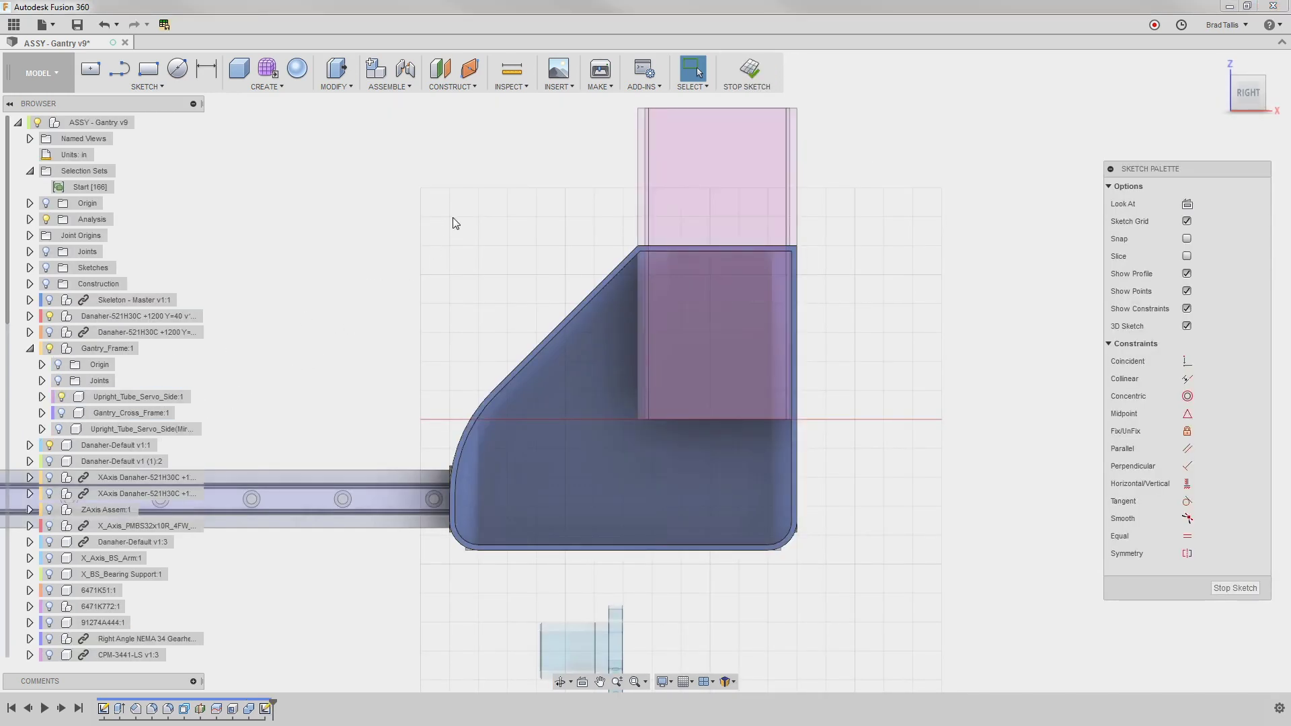
Step: Project the tube's bottom edge into the rim-face sketch
key(p)
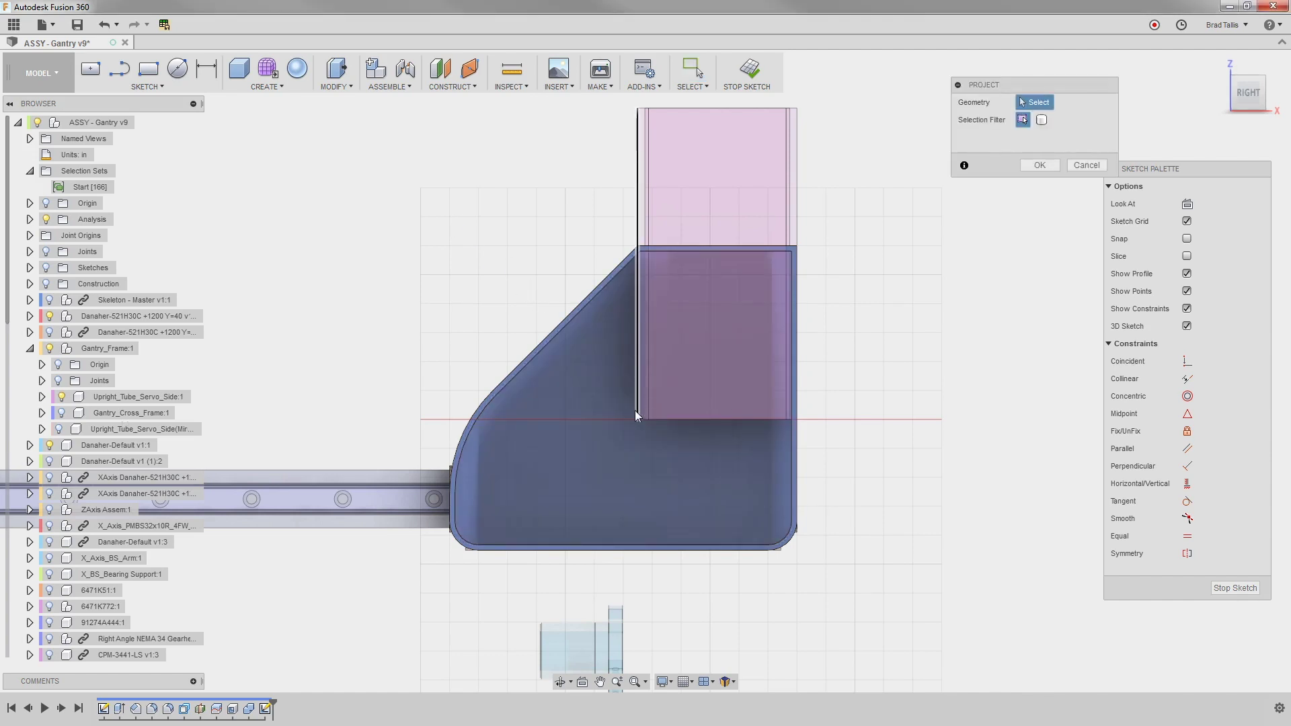
scroll(637, 417, up, 5)
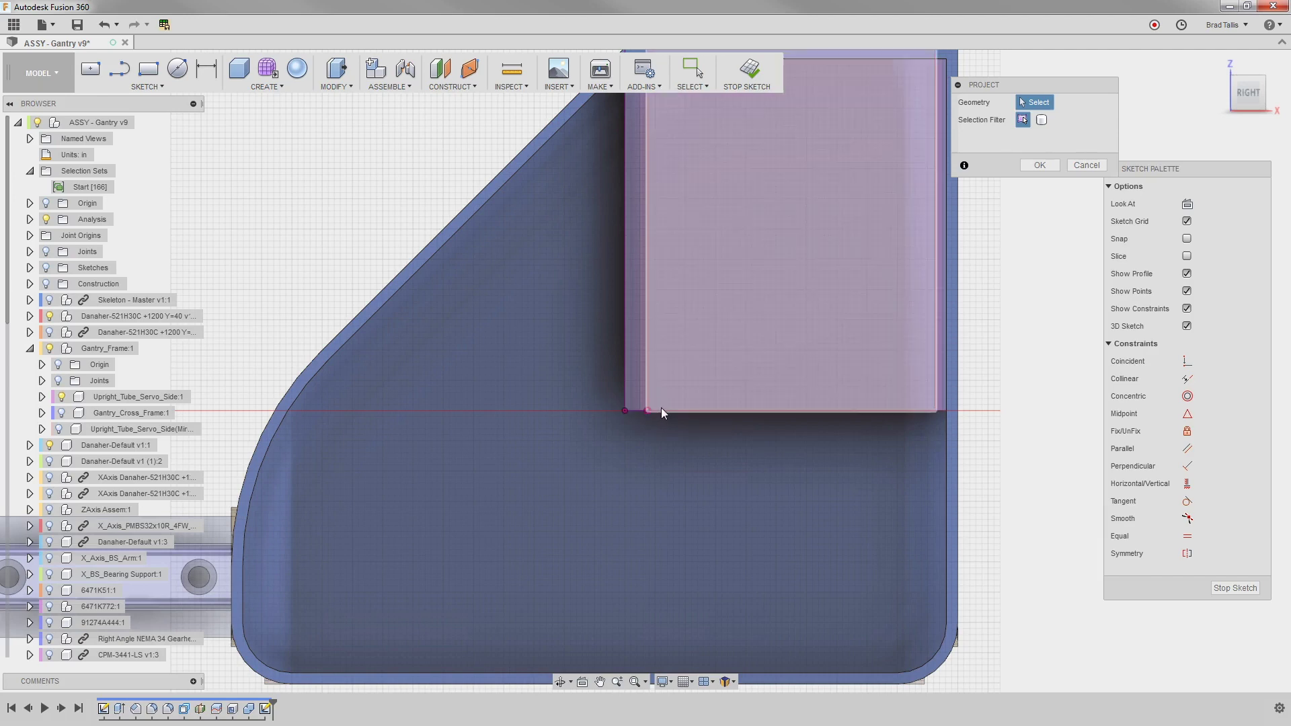
click(671, 410)
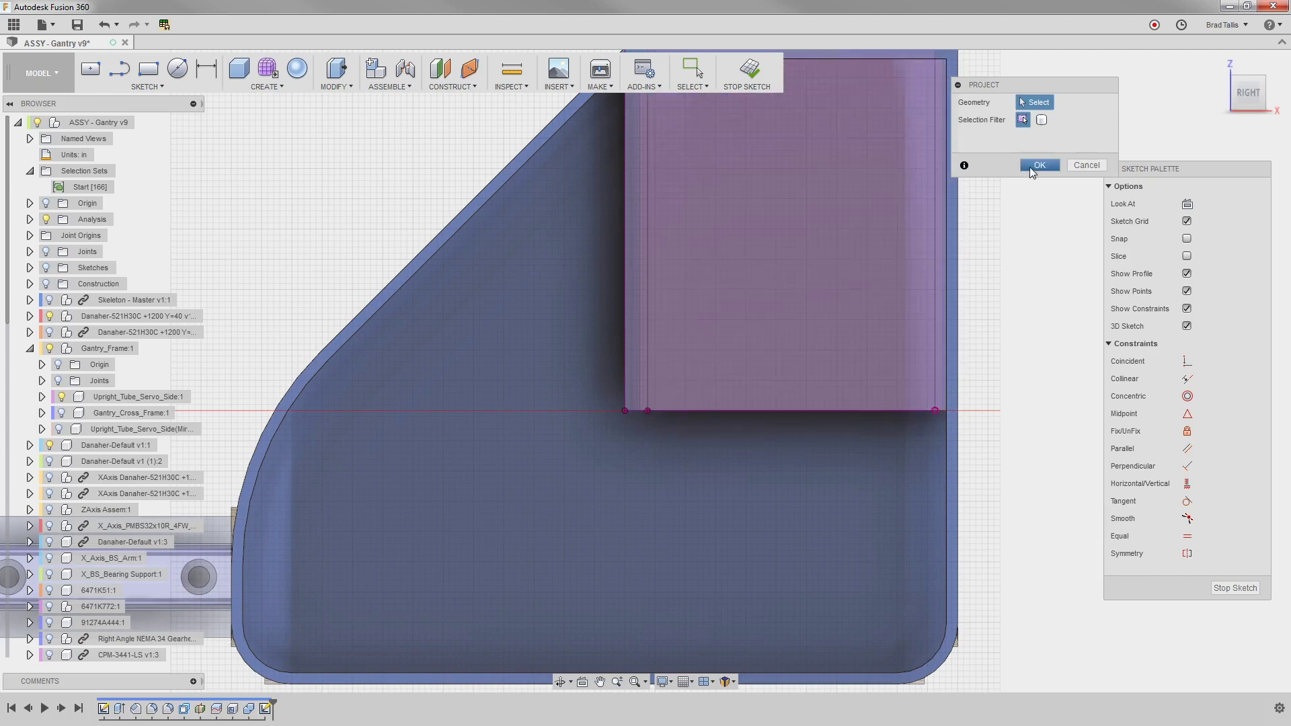
click(1040, 165)
scroll(1000, 294, down, 3)
Step: Offset the projected tube outline outward by ribThickness / 2 (0.094 in)
key(s)
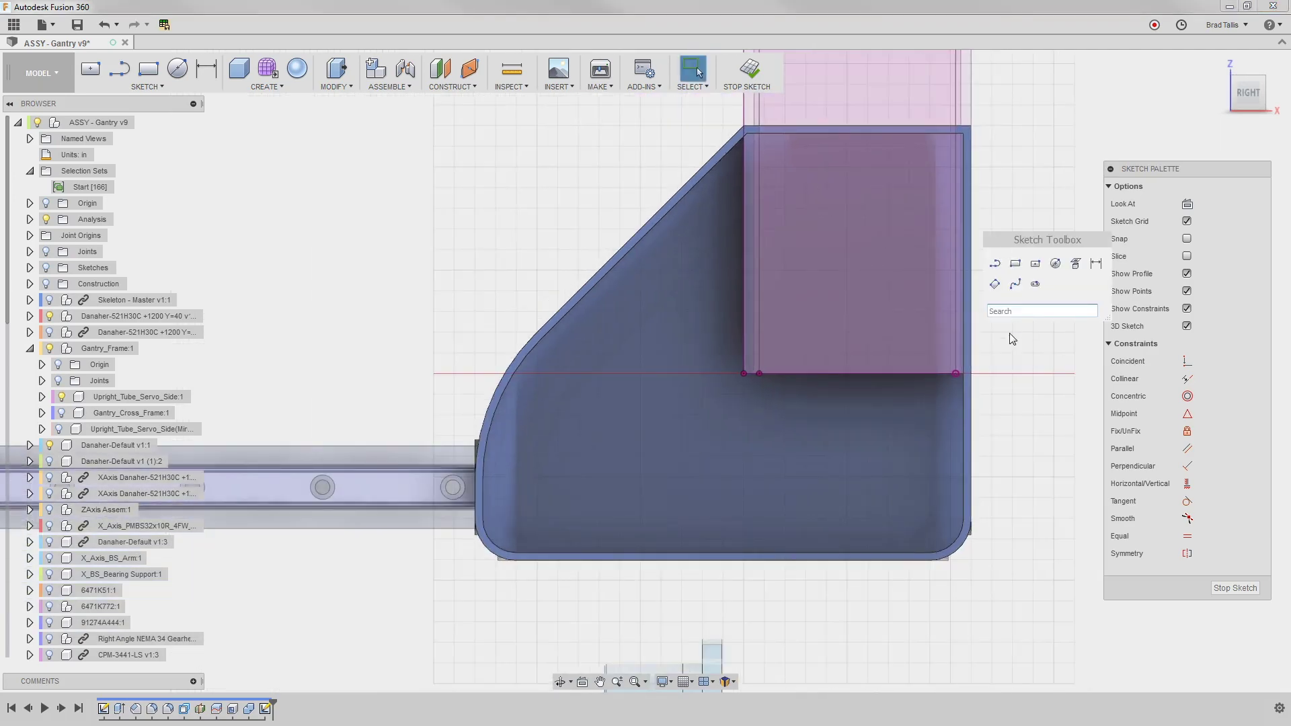
text(of)
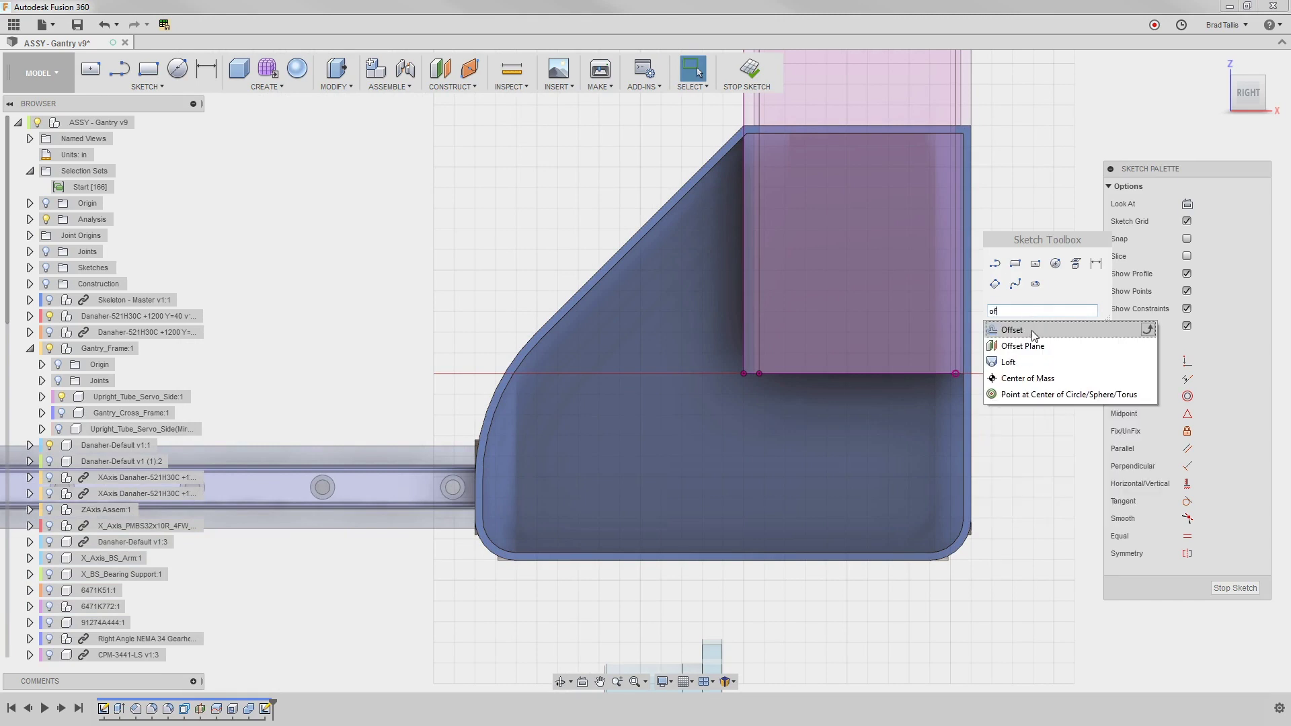
click(1033, 332)
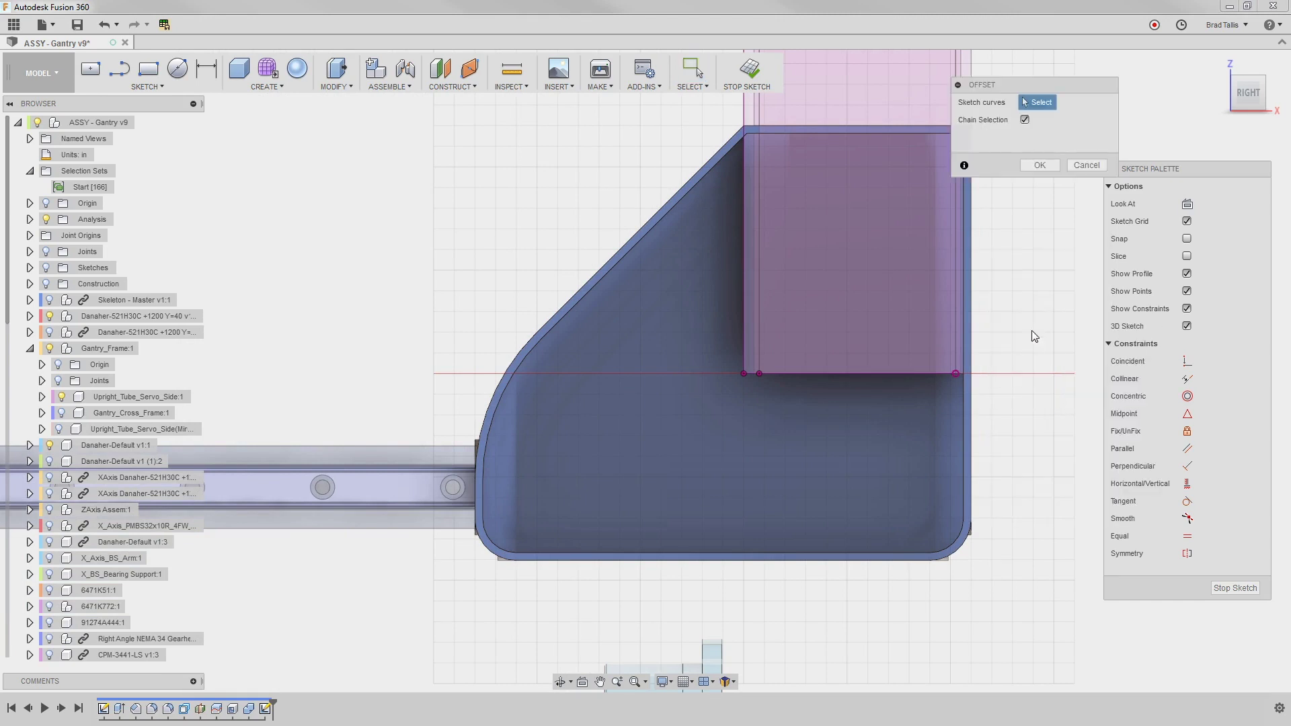
click(743, 276)
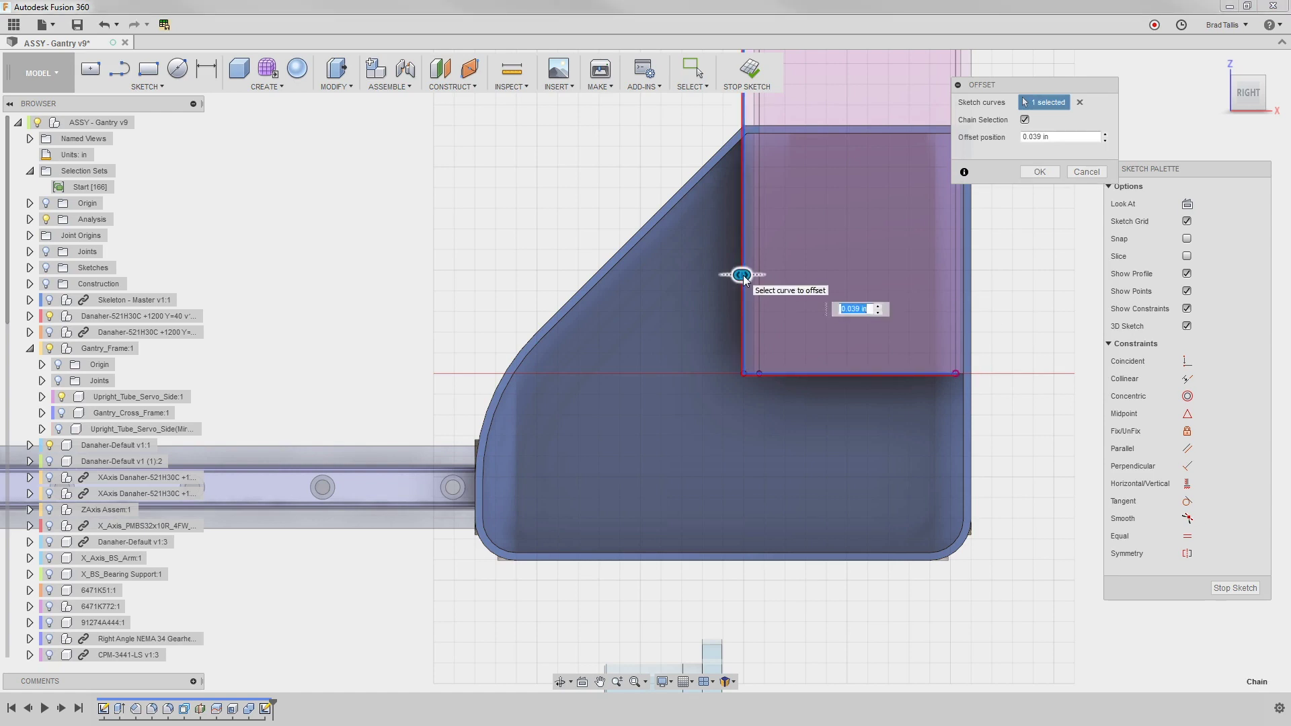
drag(744, 276, 710, 276)
text(r)
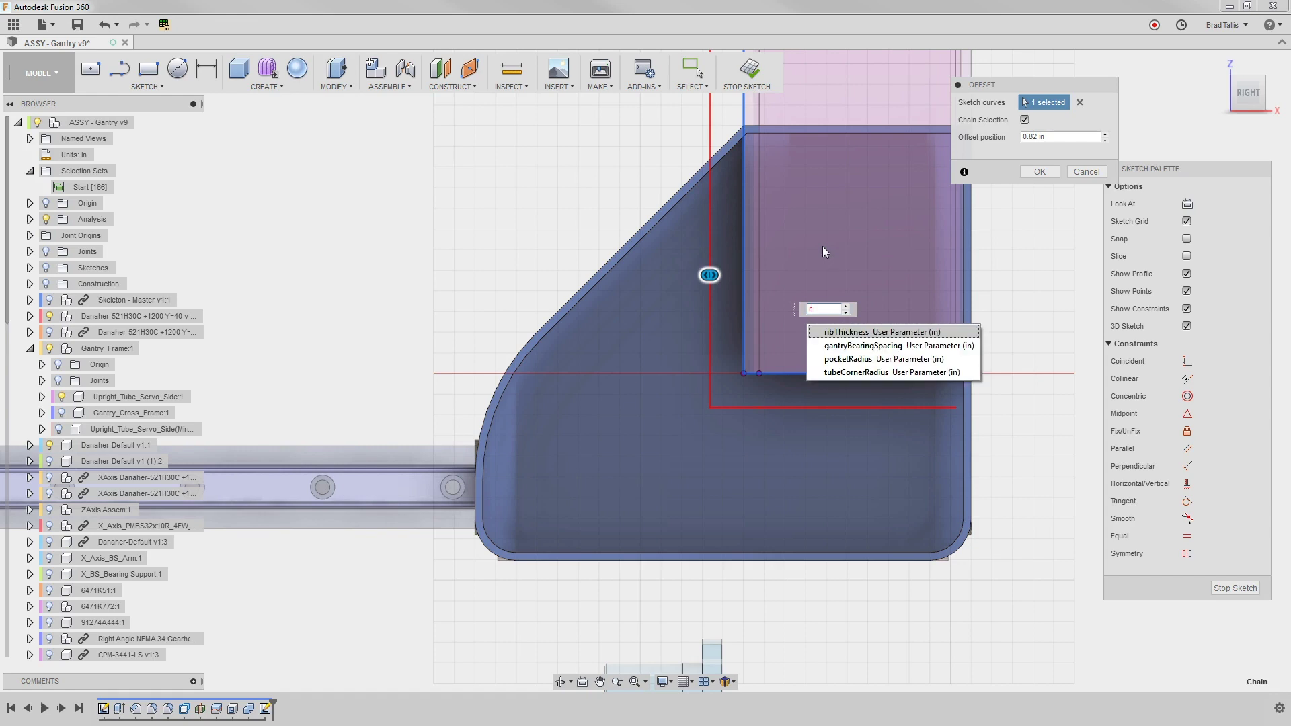
click(873, 332)
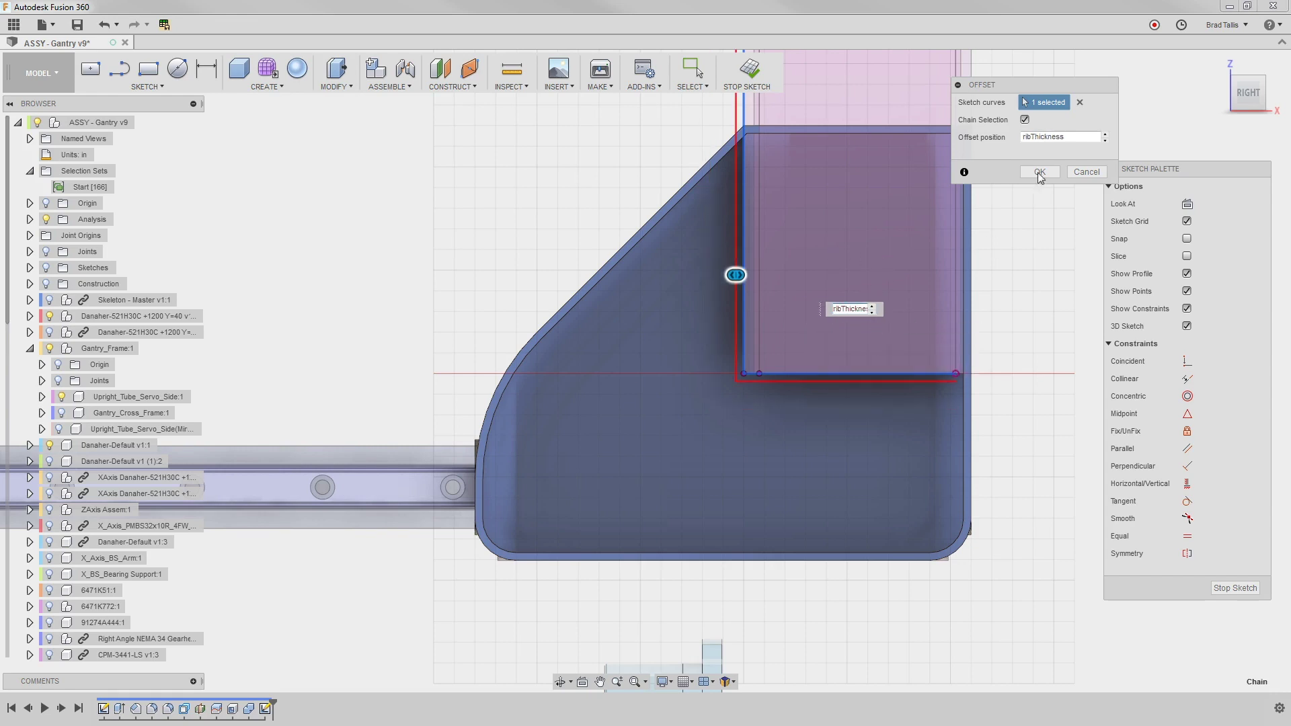
click(1074, 137)
text(/ 2)
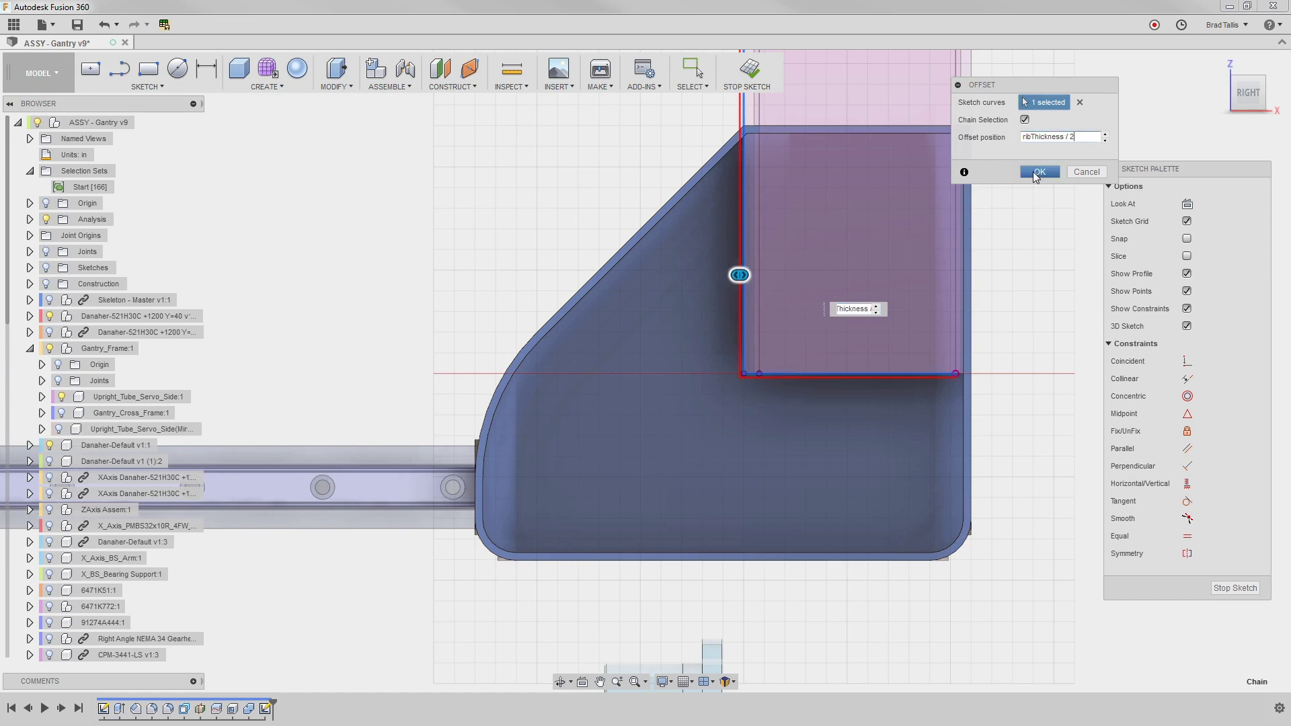
click(1033, 171)
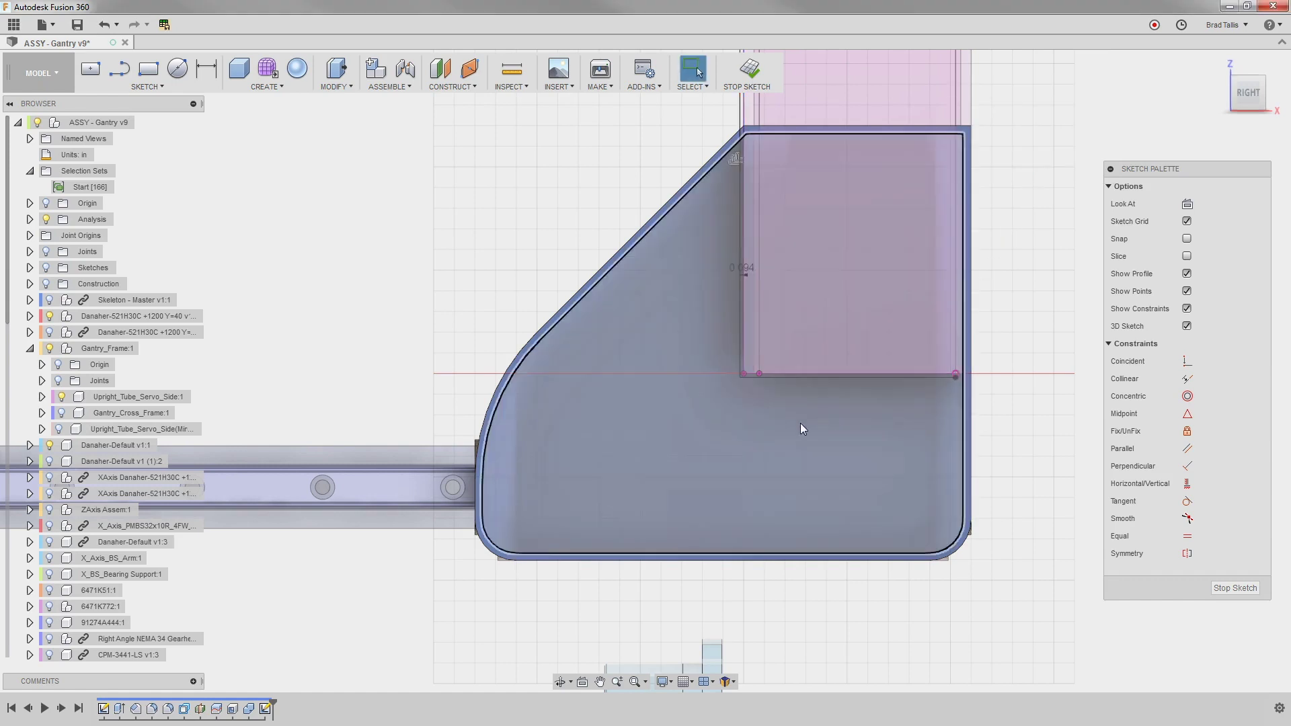
Step: Draw four rib lines from the tube corner: left, down, and diagonals to both bottom corners
scroll(724, 430, up, 2)
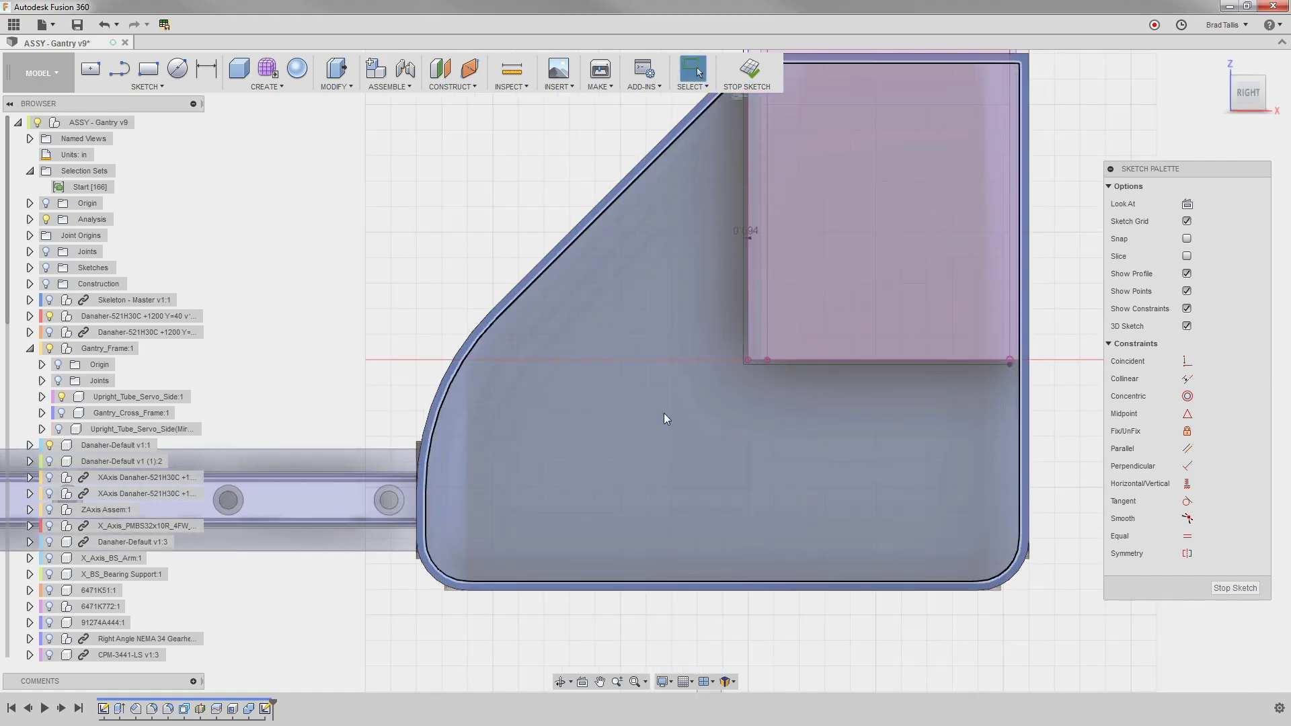
key(l)
click(742, 364)
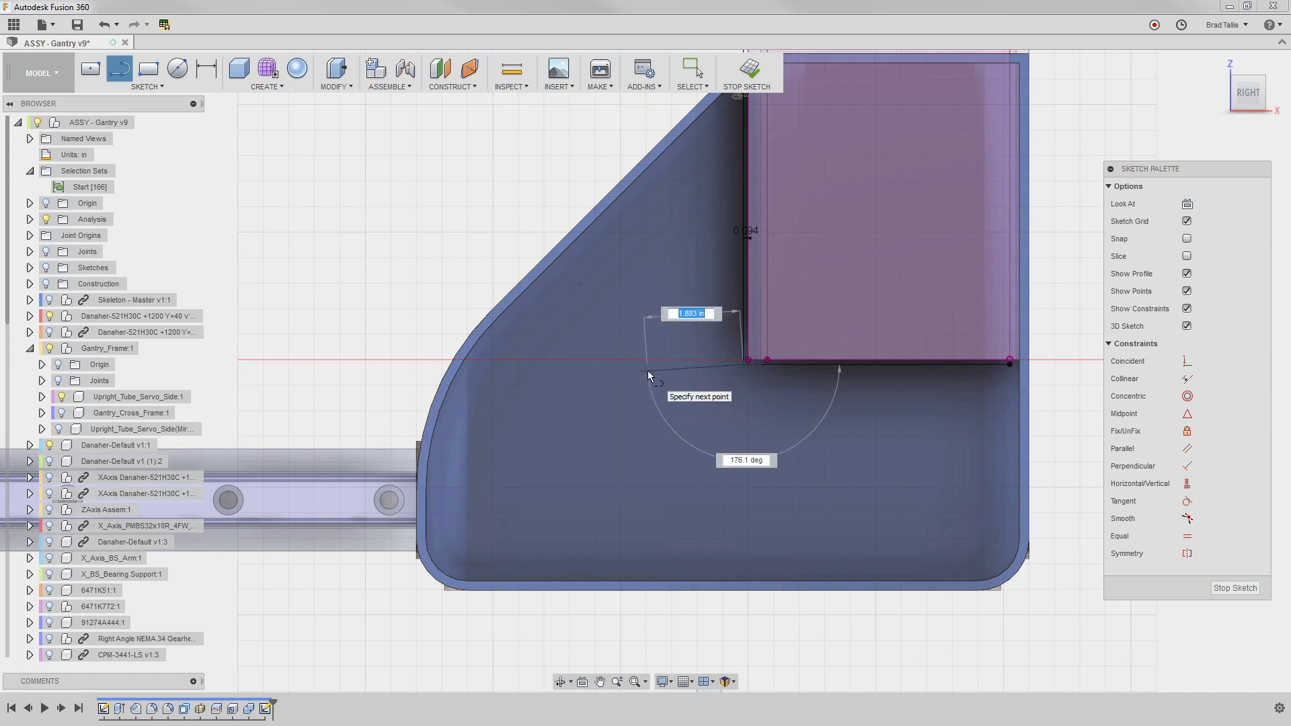
double_click(645, 366)
click(745, 367)
double_click(743, 458)
click(739, 368)
double_click(430, 561)
click(745, 367)
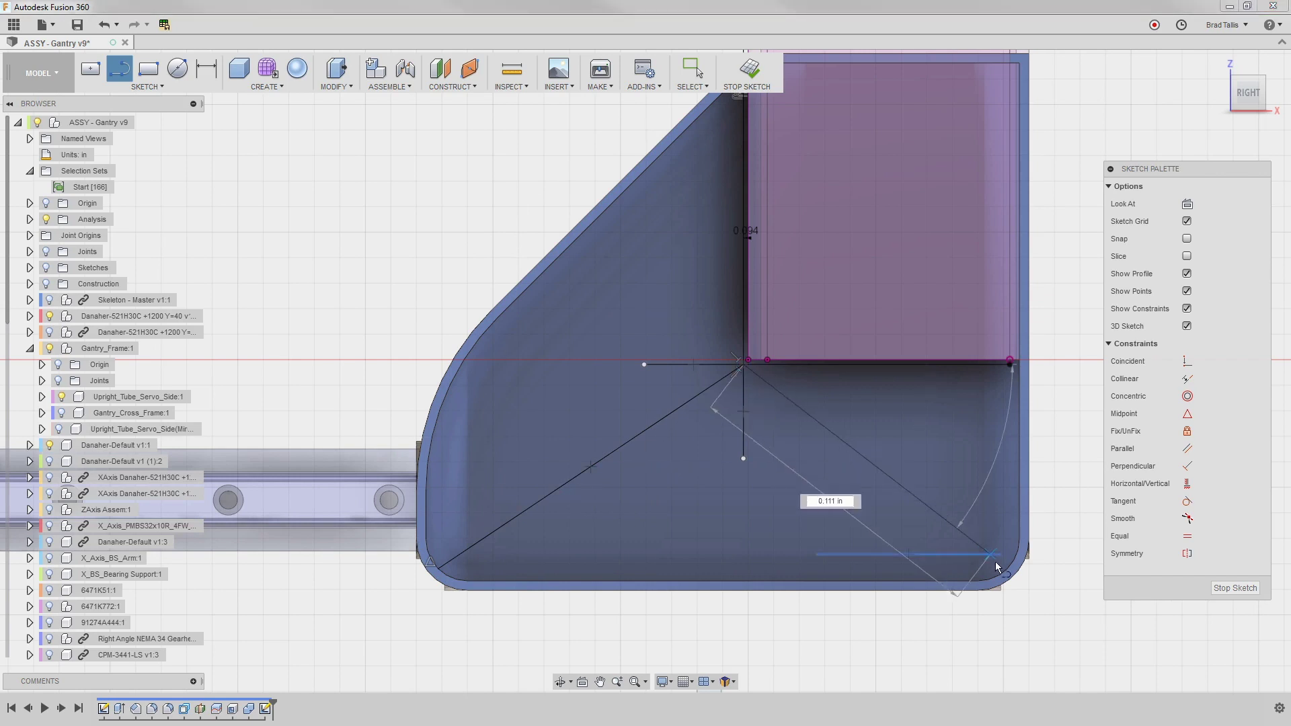
double_click(1001, 562)
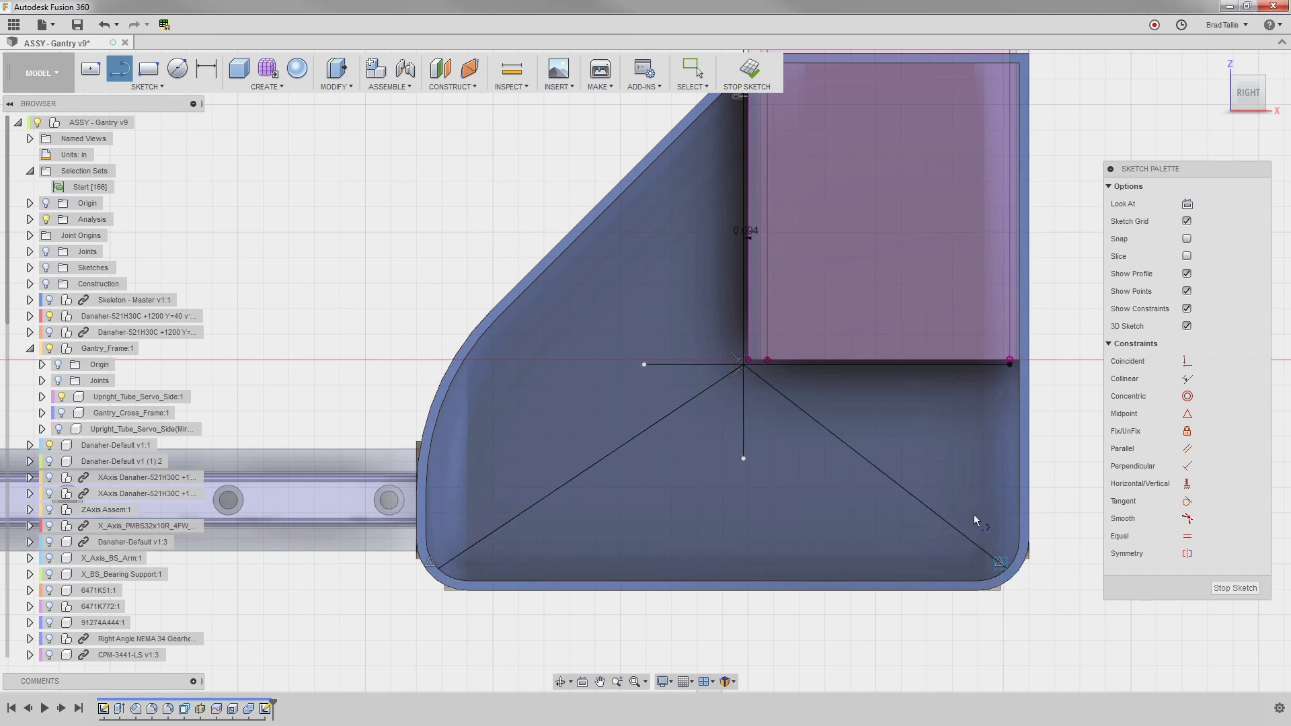
key(Escape)
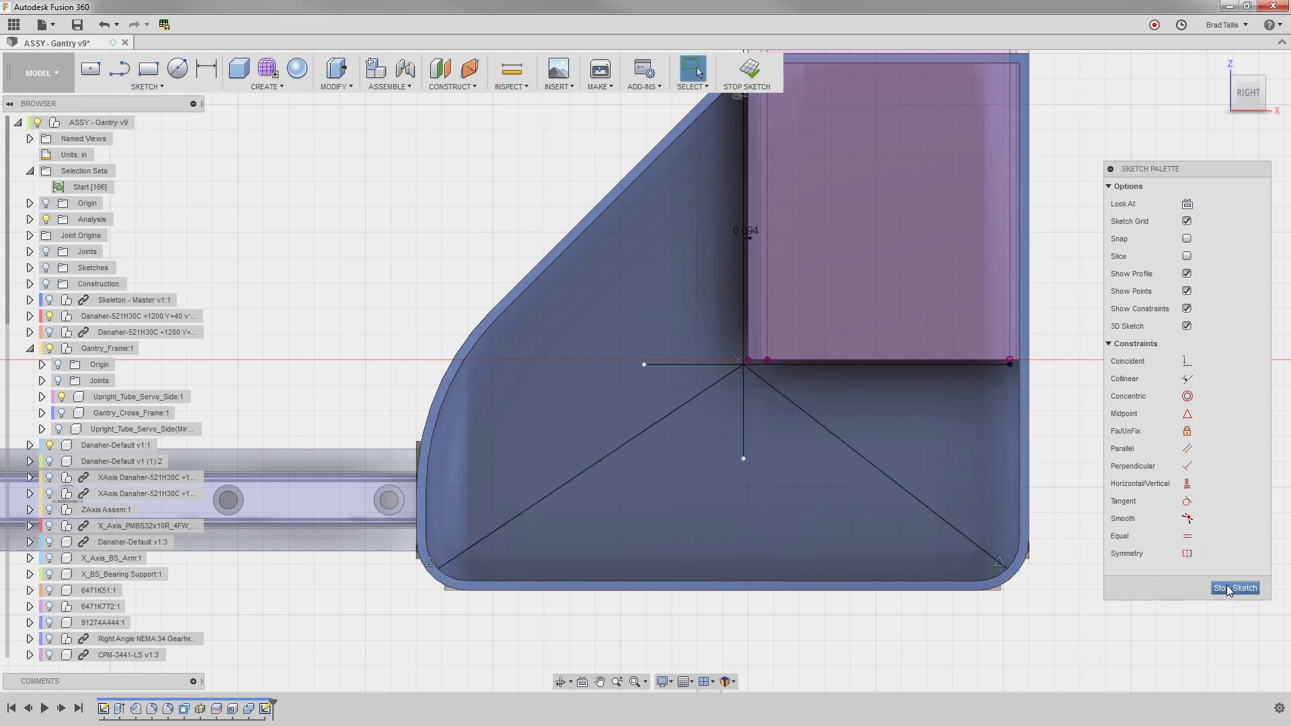
Step: Finish the sketch and create a web along the vertical, horizontal, diagonal and lower vertical lines with ribThickness thickness
click(1235, 588)
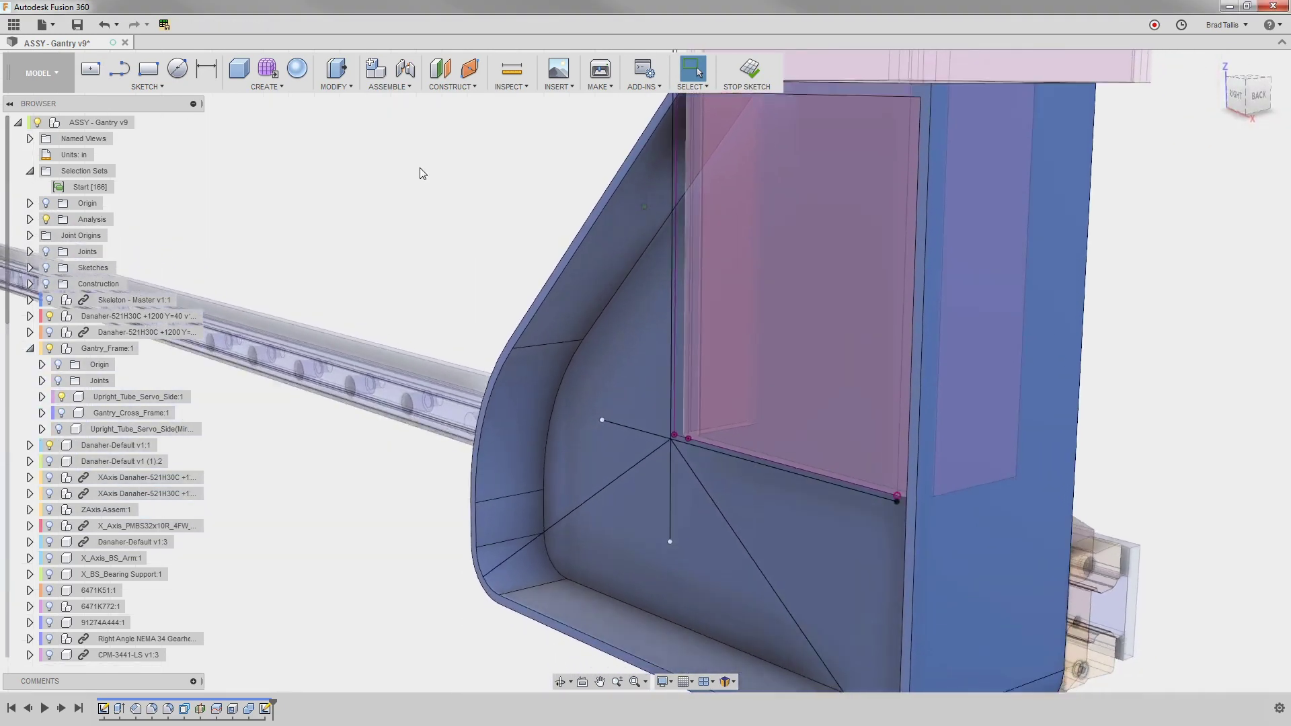
click(282, 89)
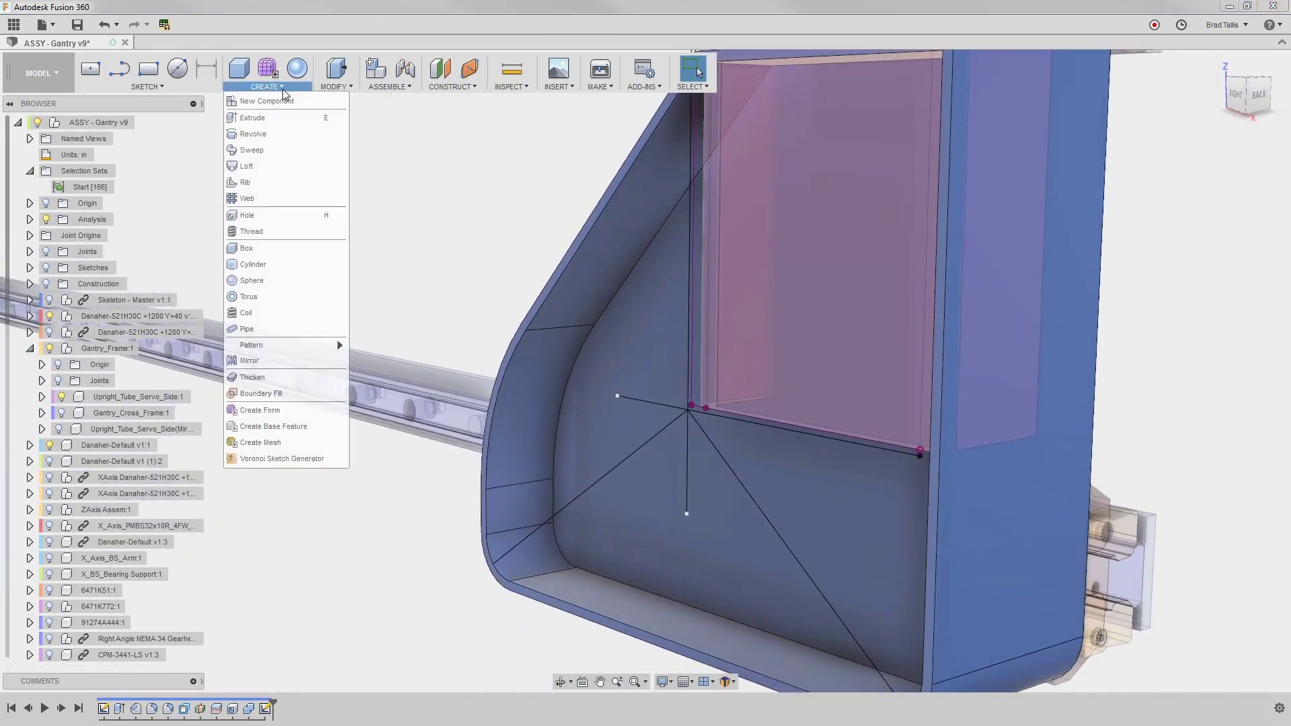
click(273, 199)
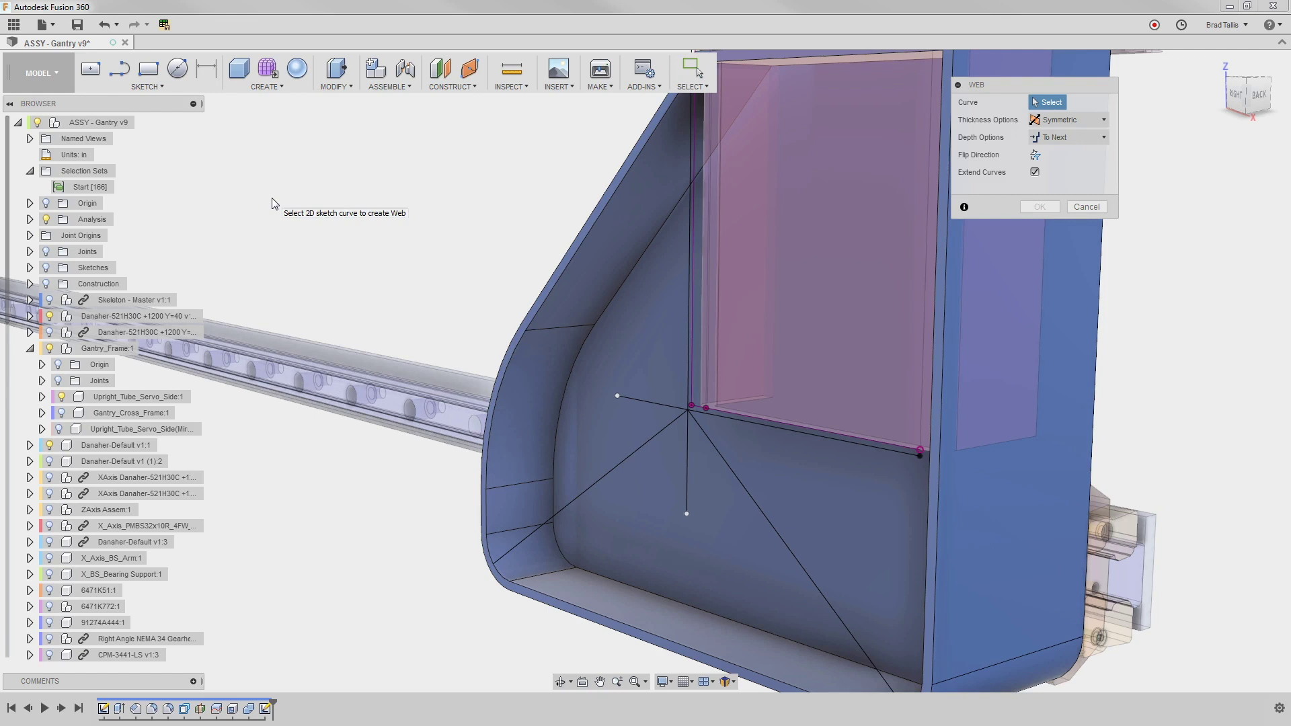
click(687, 380)
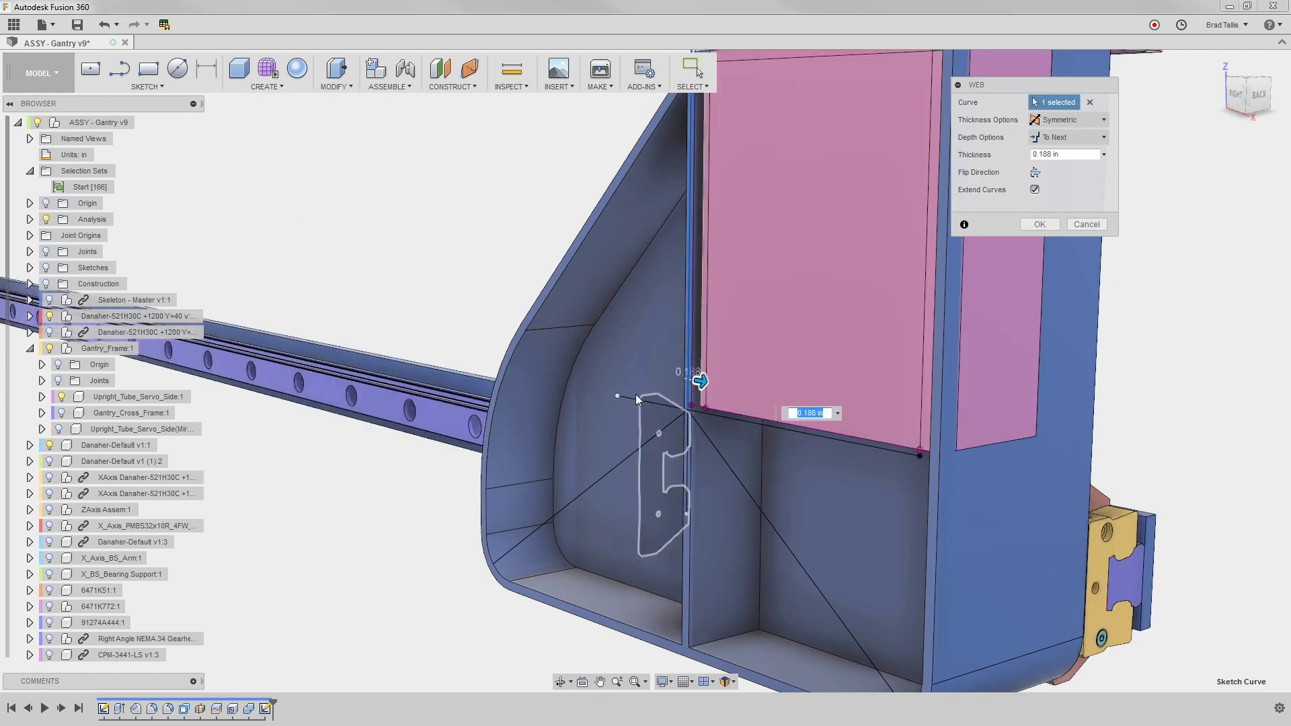
click(625, 397)
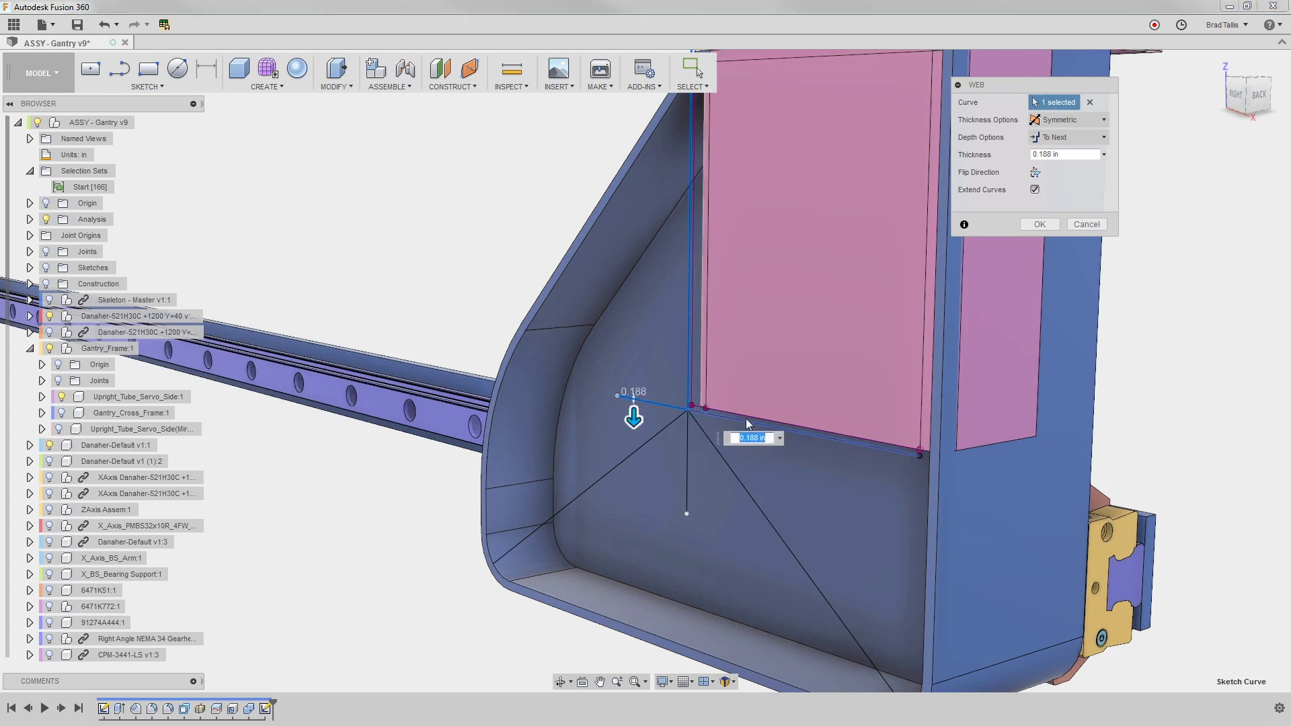
click(707, 436)
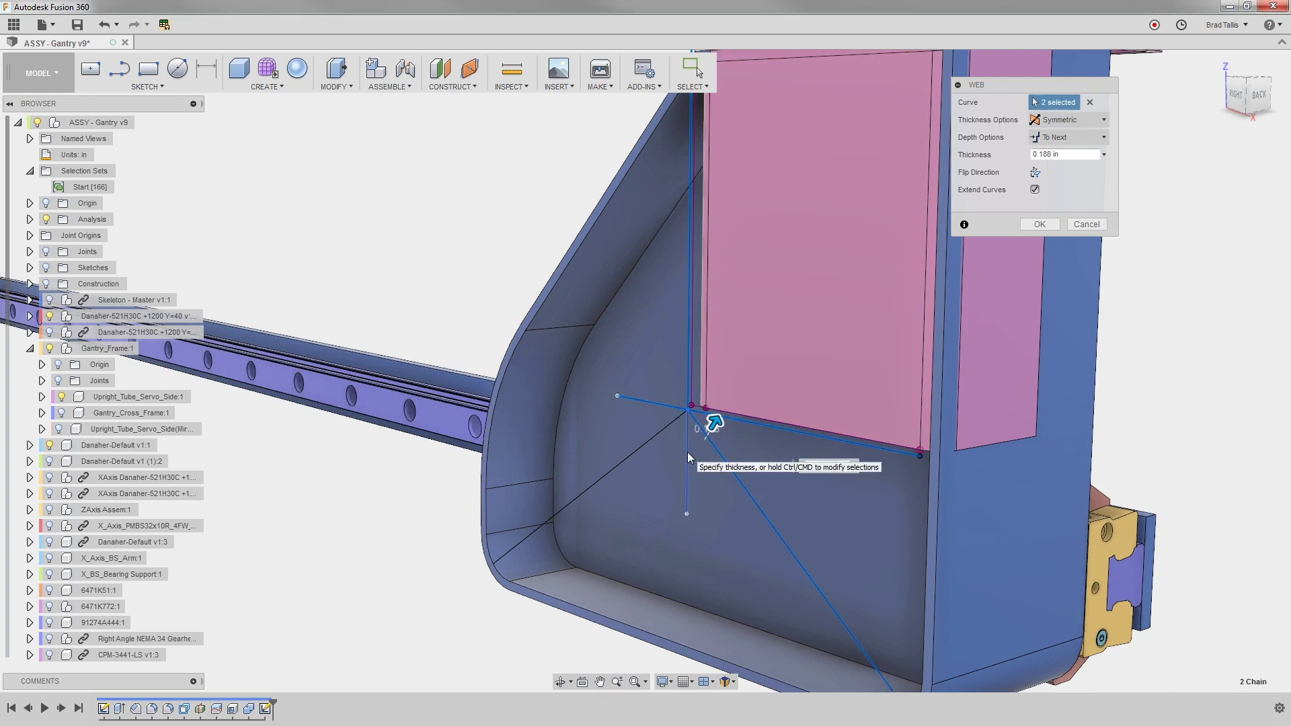
click(687, 457)
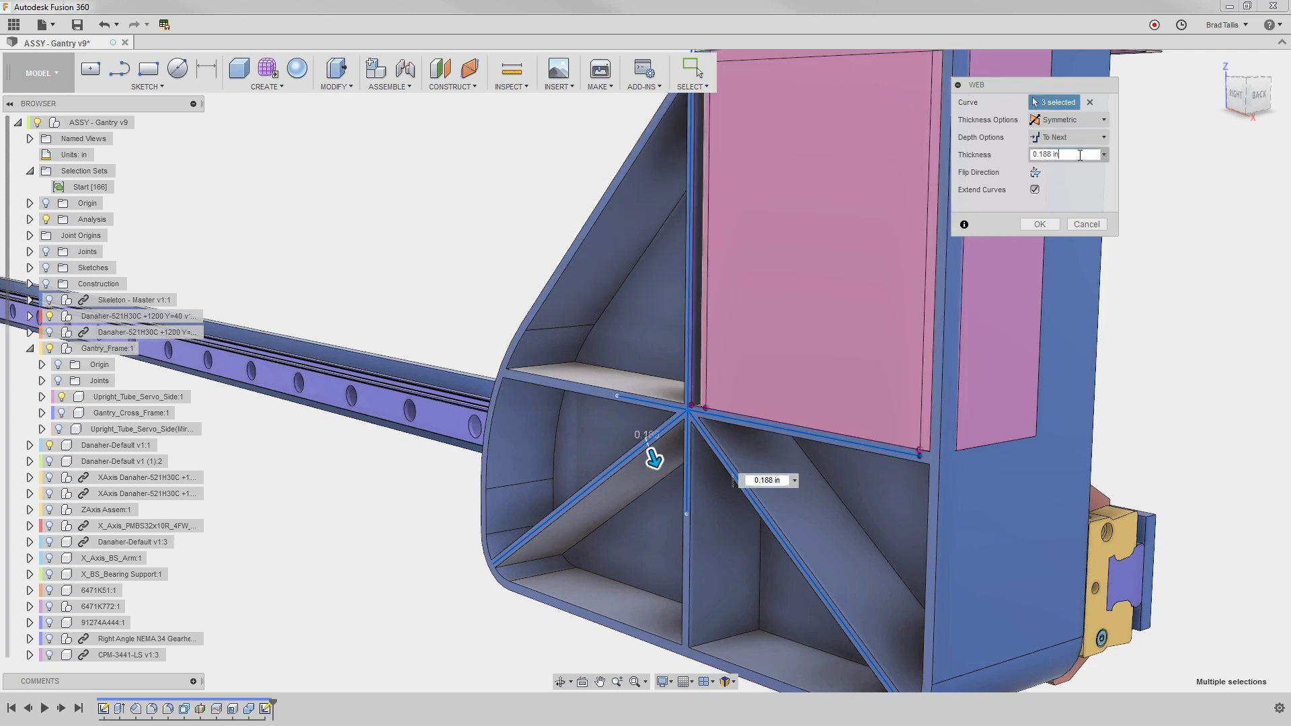
drag(1084, 154, 1019, 160)
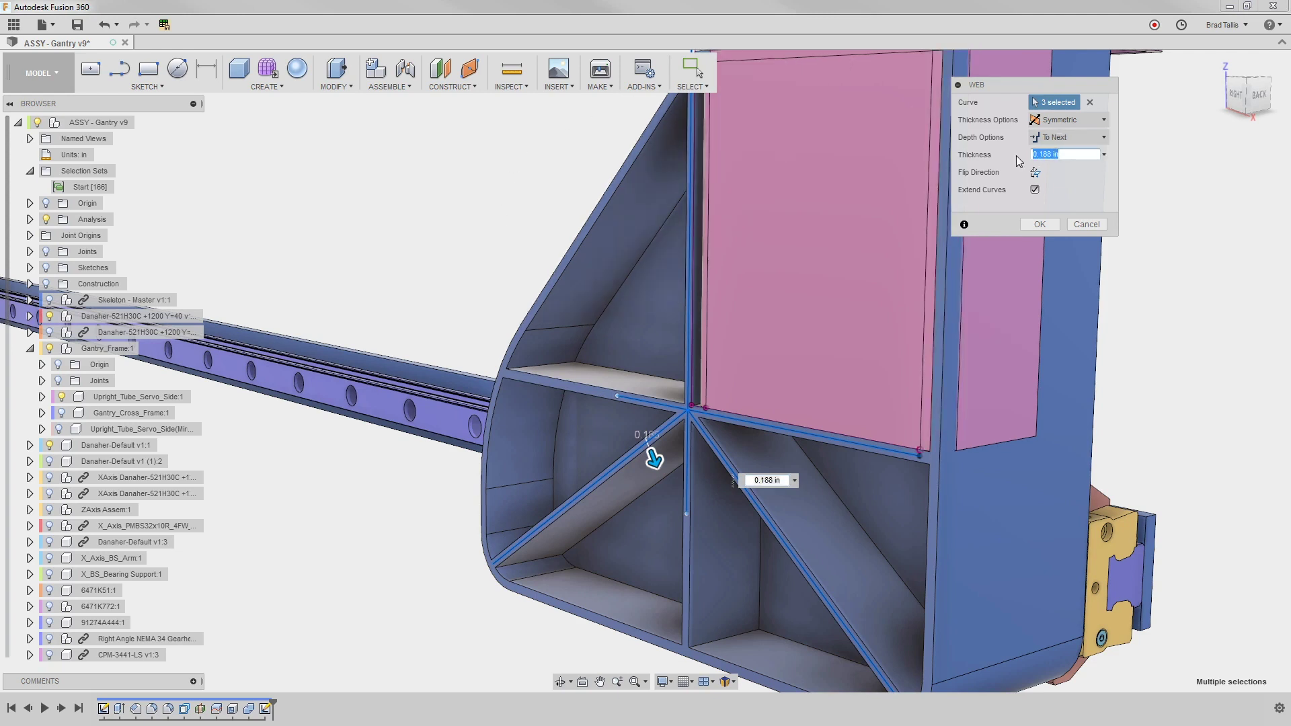
text(rib)
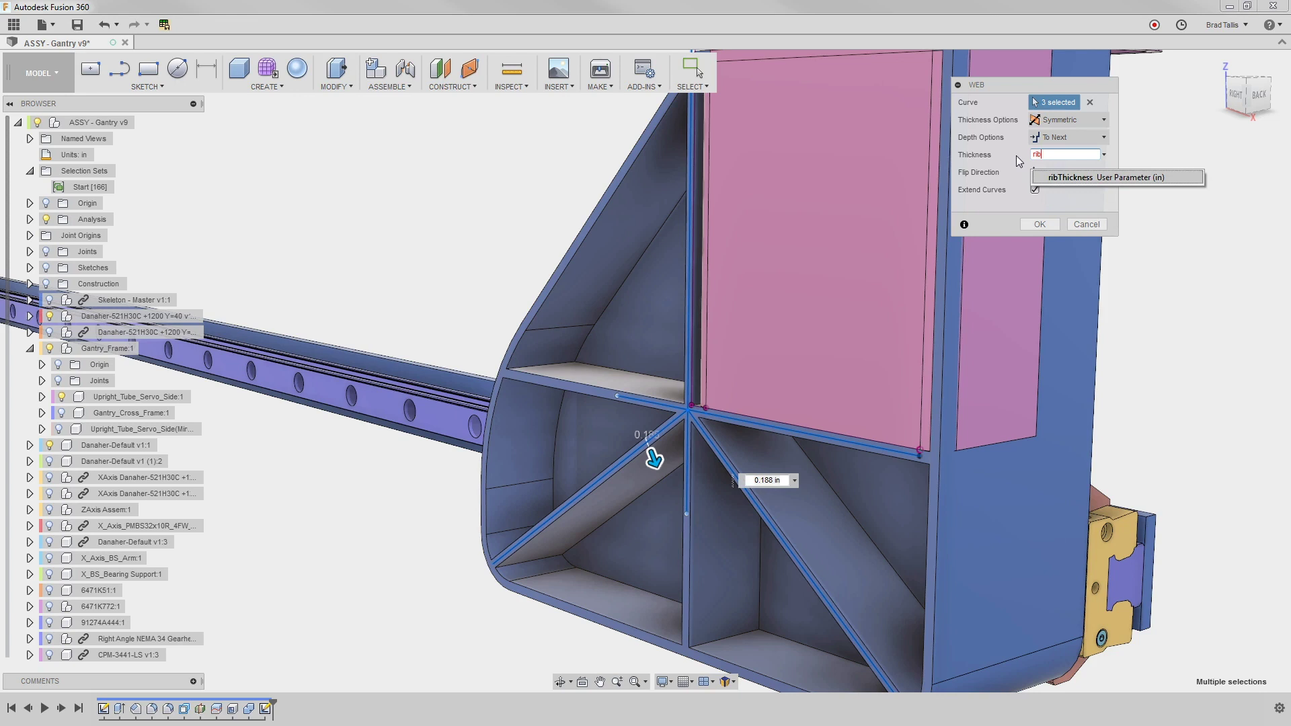
click(1070, 176)
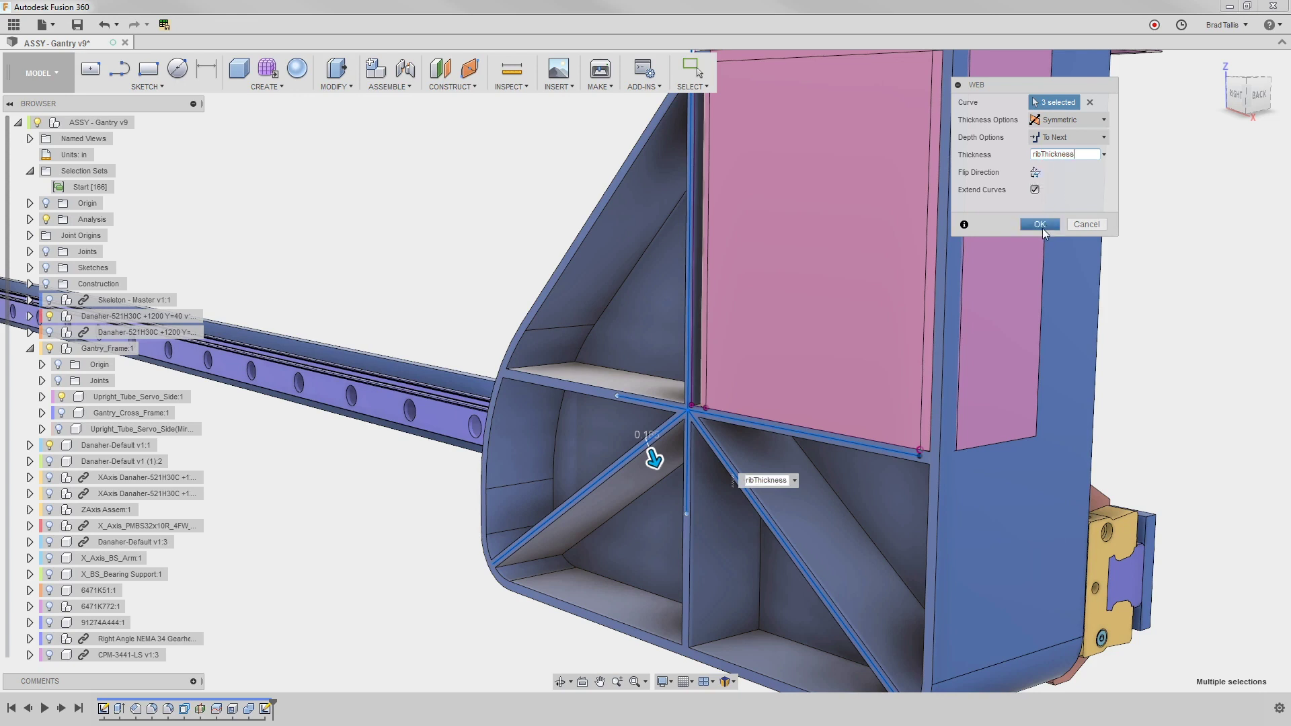
click(1039, 225)
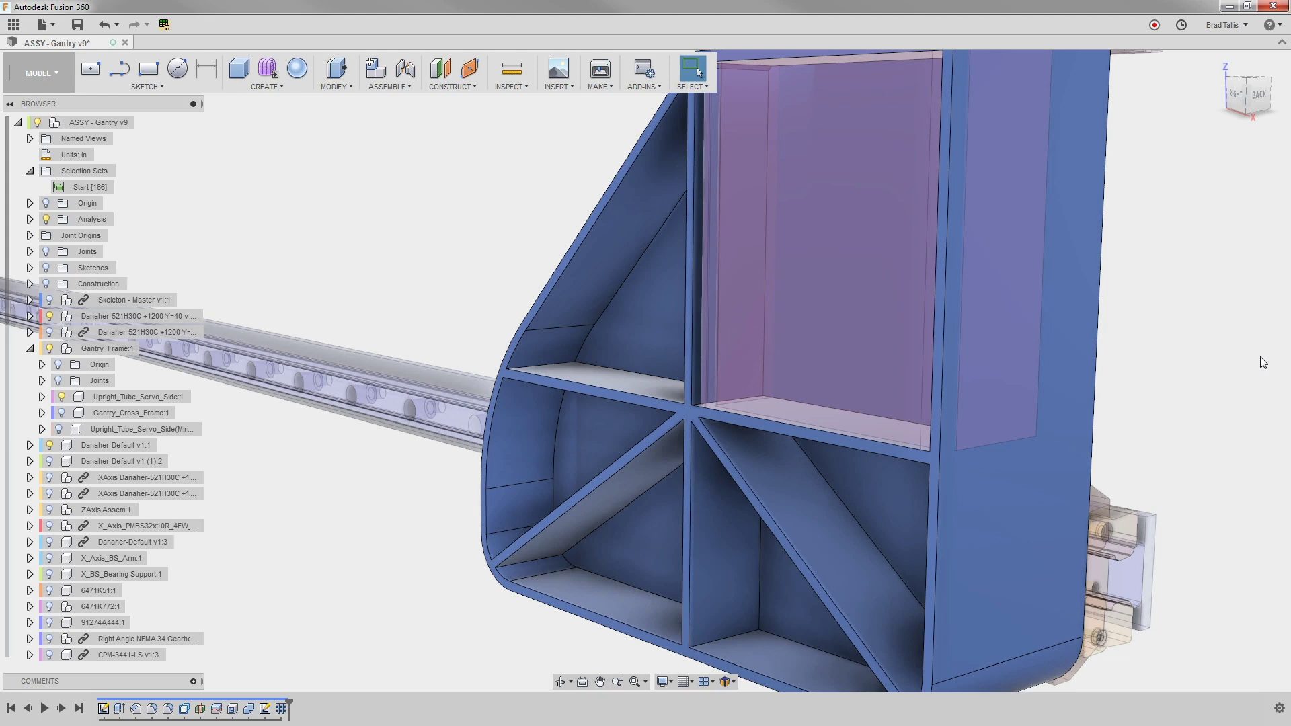
Step: Zoom out and bring up the context menu for the bracket's bottom edge
scroll(1260, 356, down, 3)
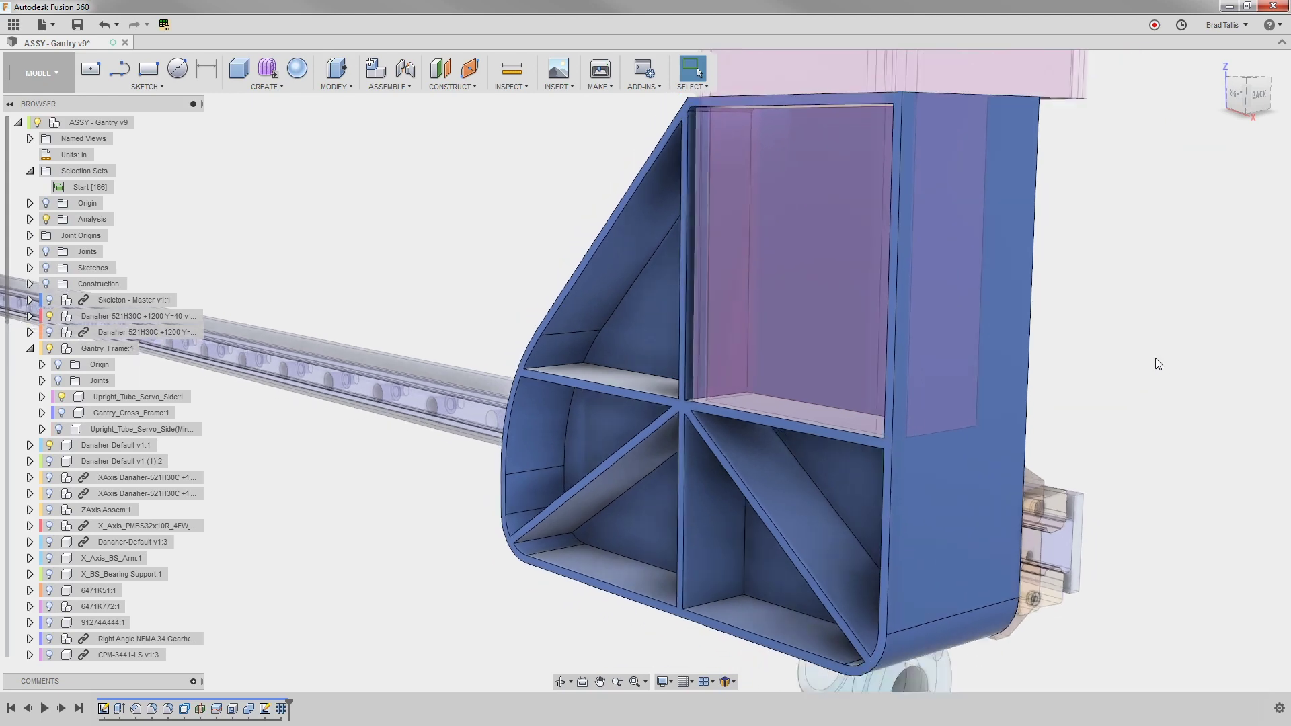
scroll(1138, 350, down, 3)
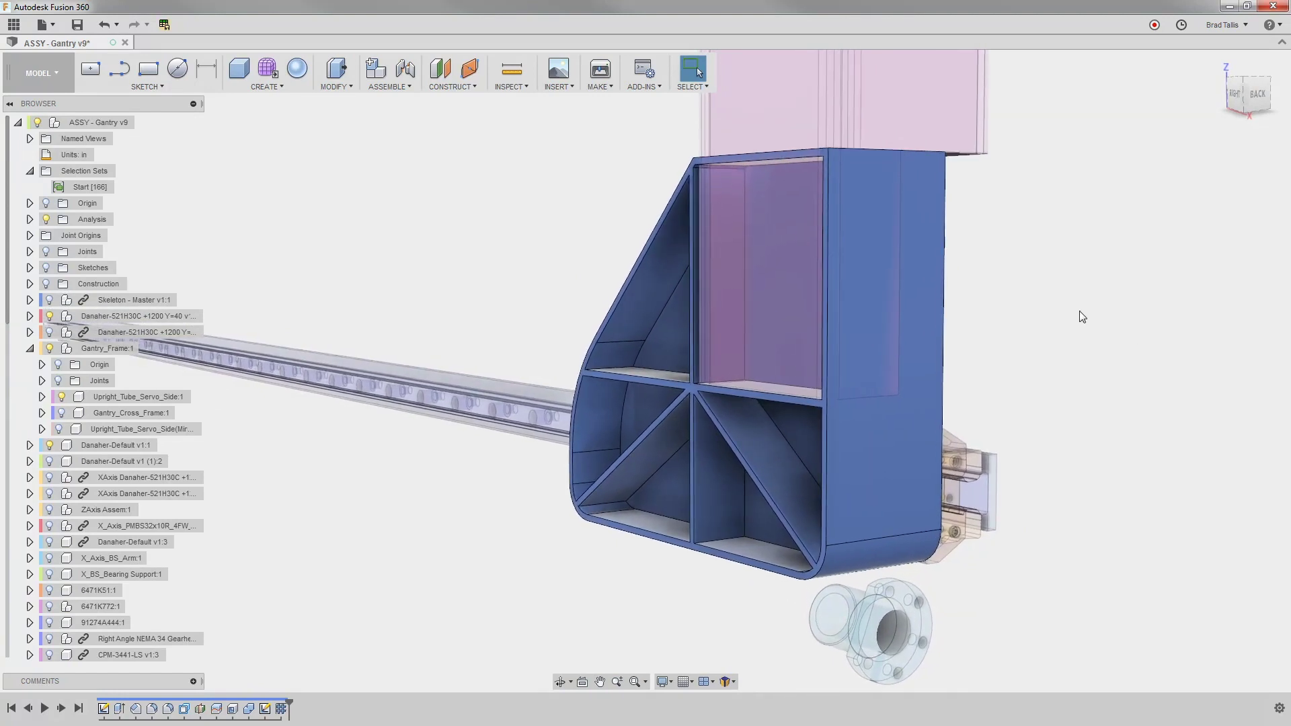
right_click(730, 565)
Step: Start a chamfer on just the single bottom edge, with Tangent Chain turned off
click(704, 642)
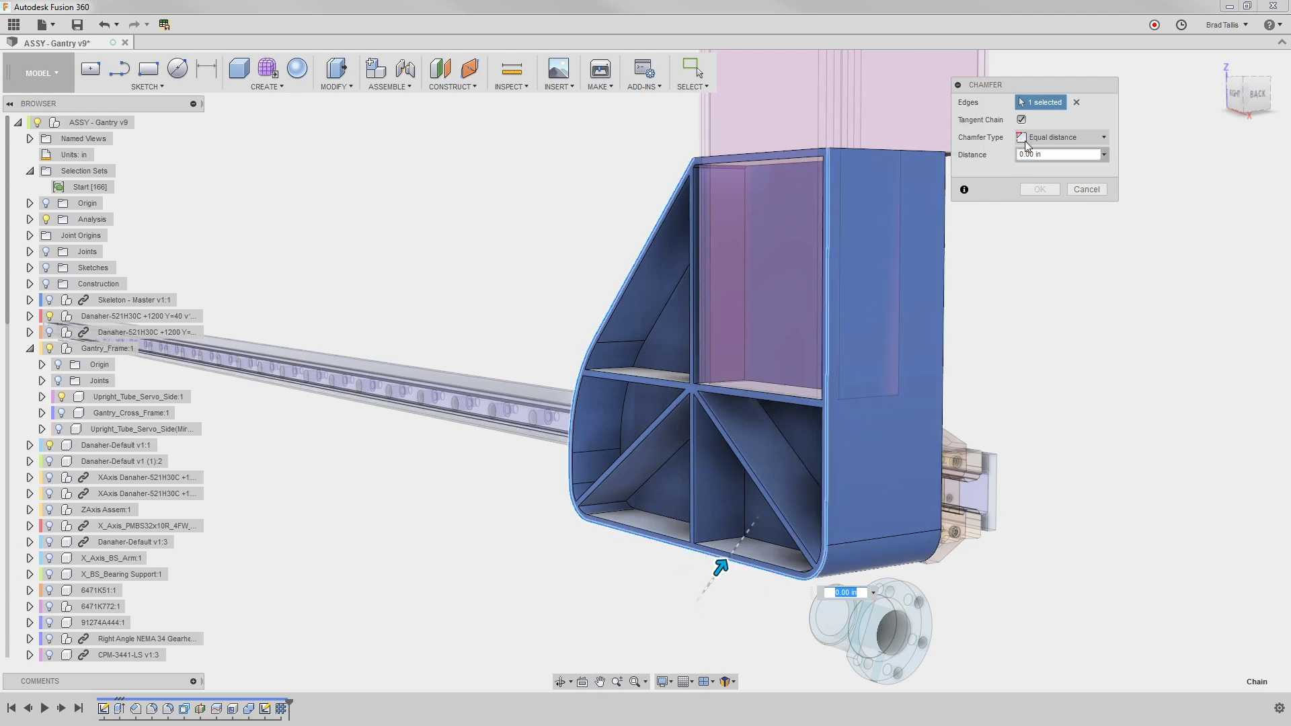
click(1021, 119)
click(1076, 103)
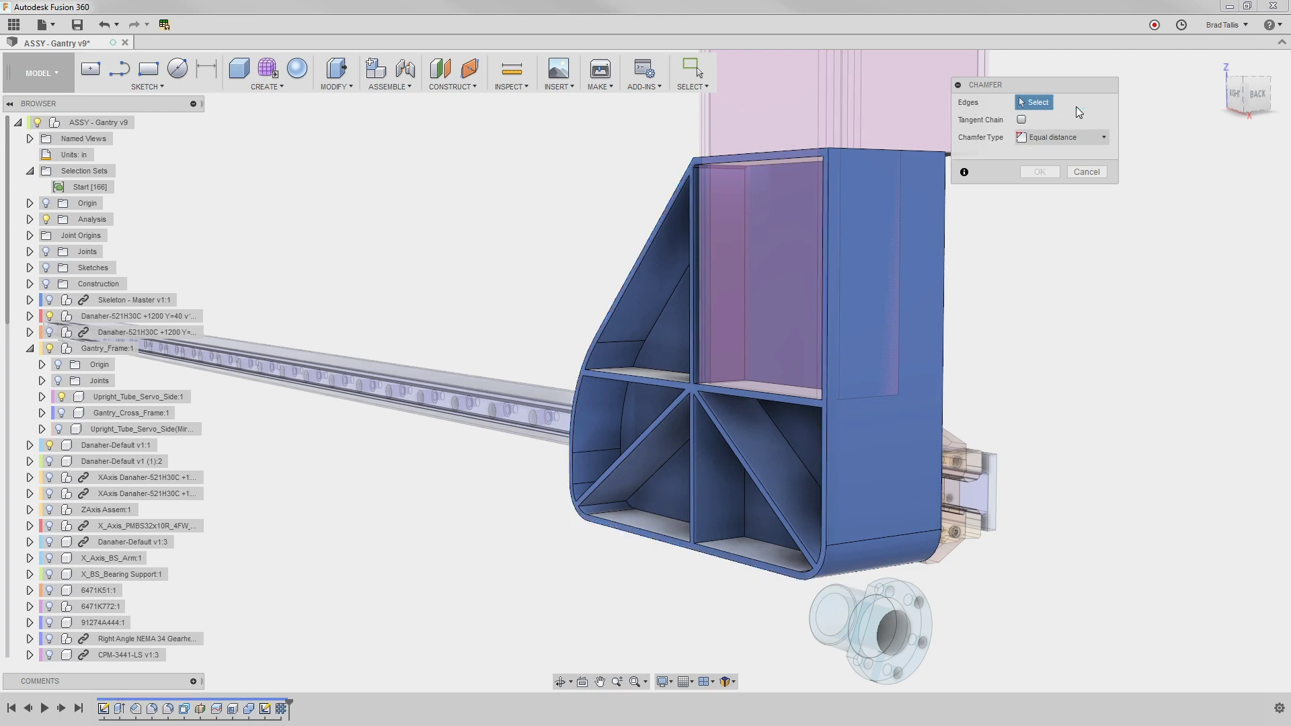
click(740, 569)
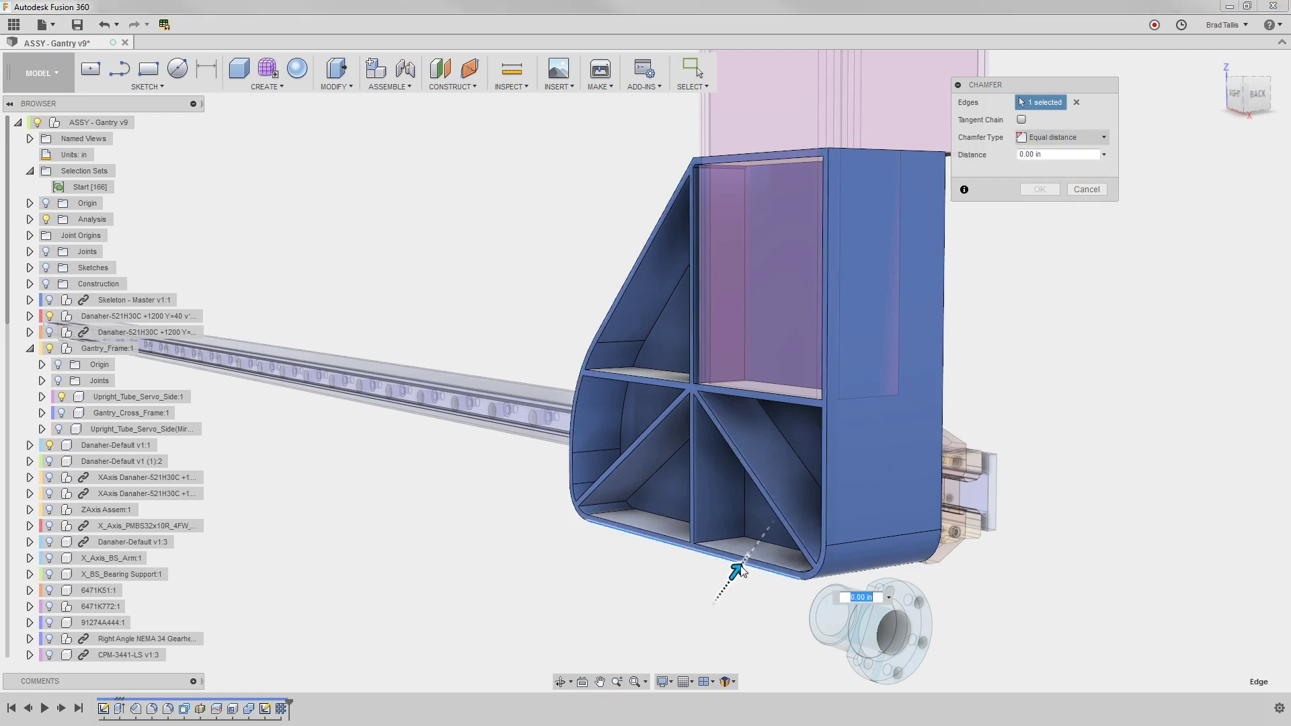
drag(736, 571, 706, 579)
shift+middle_drag(707, 580, 605, 603)
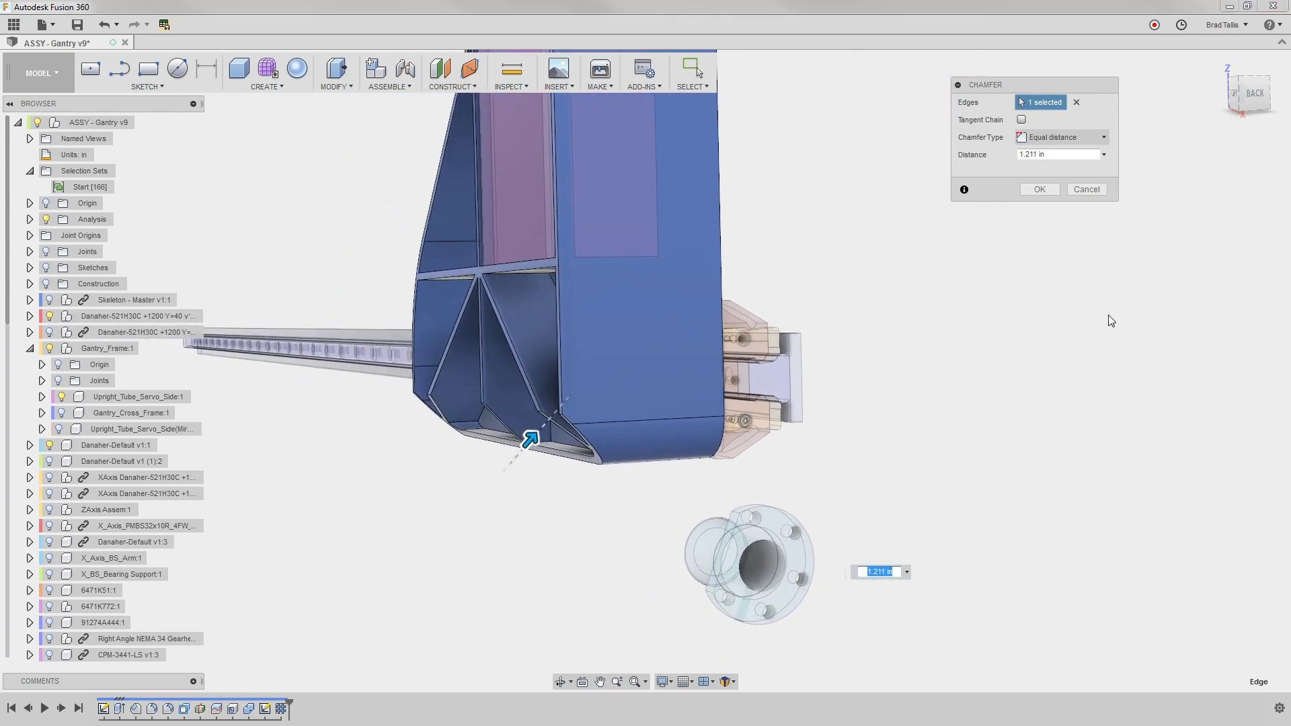
Step: Make it a two-distance chamfer of 1 in and a measured 4.522 in, and commit it
click(1103, 138)
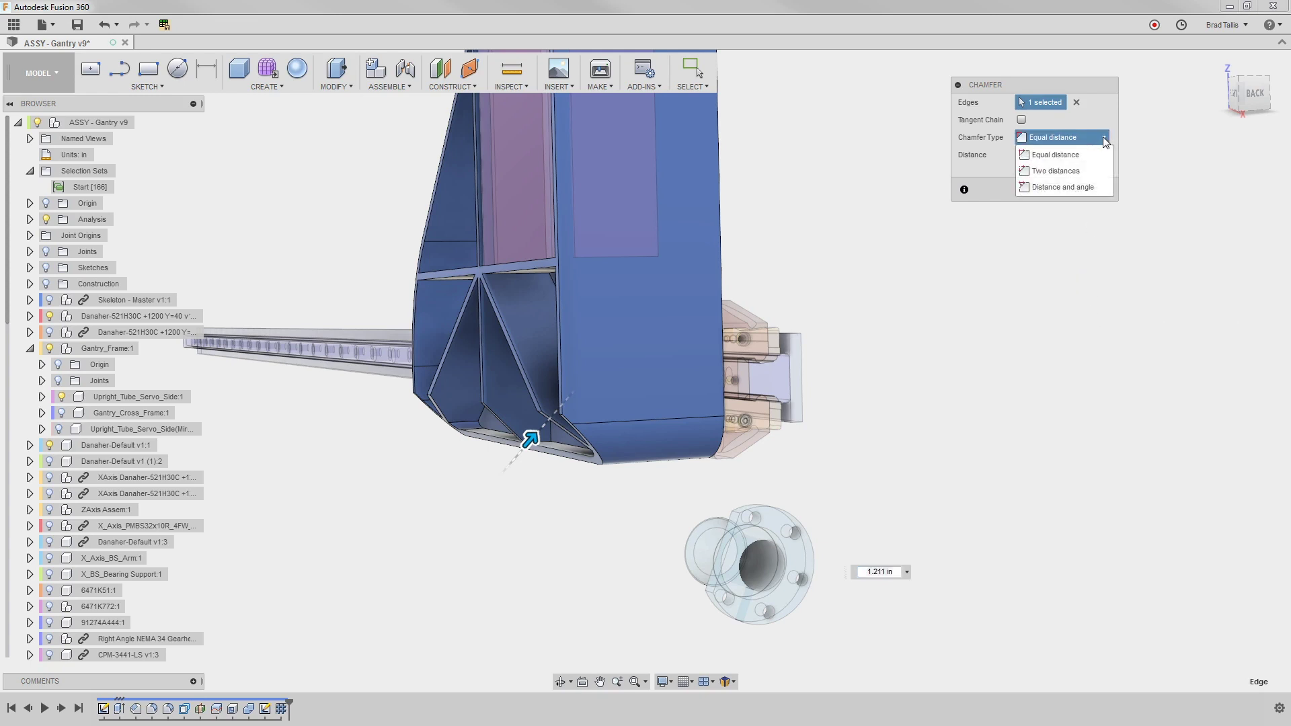
click(1081, 171)
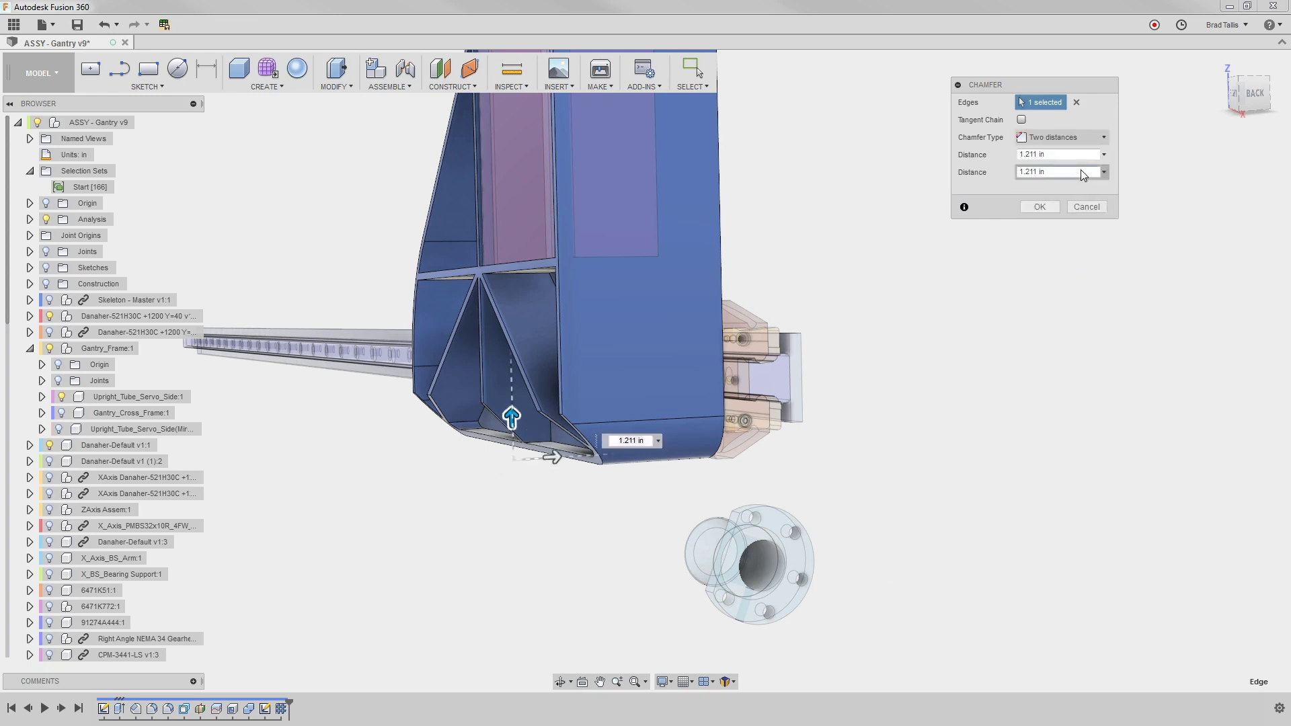
drag(534, 417, 668, 489)
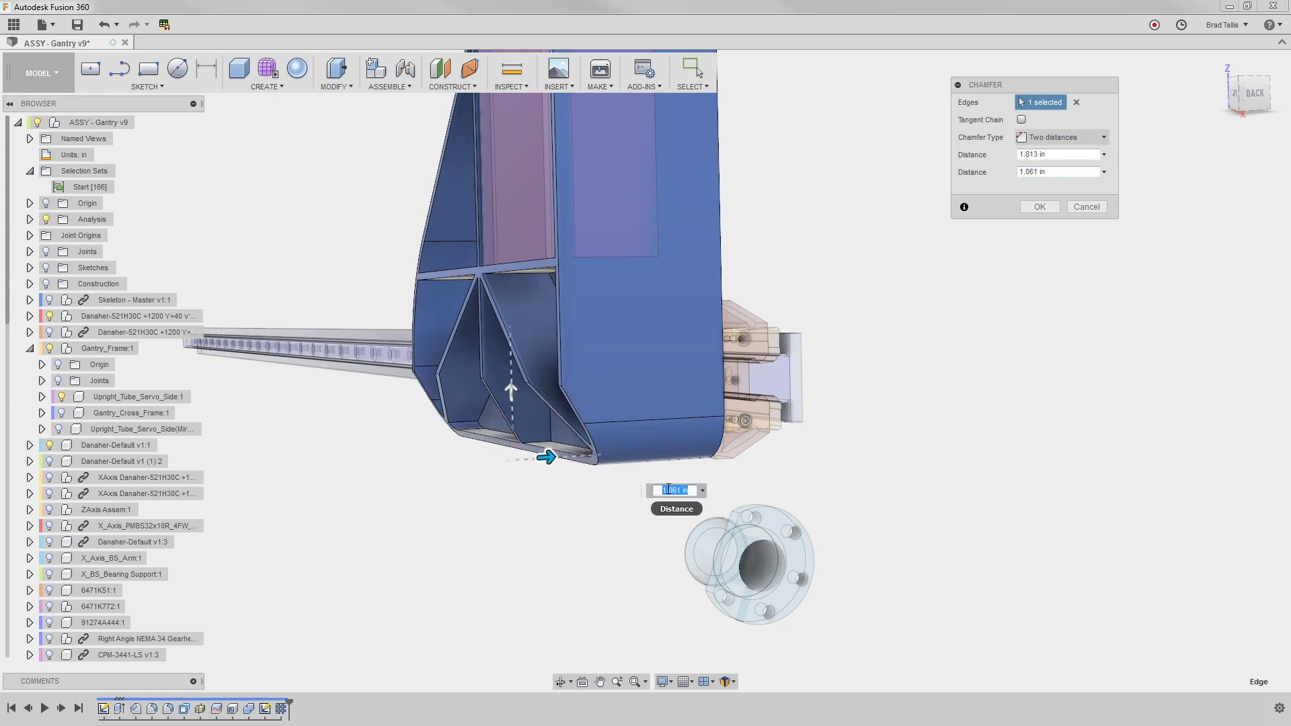
text(1)
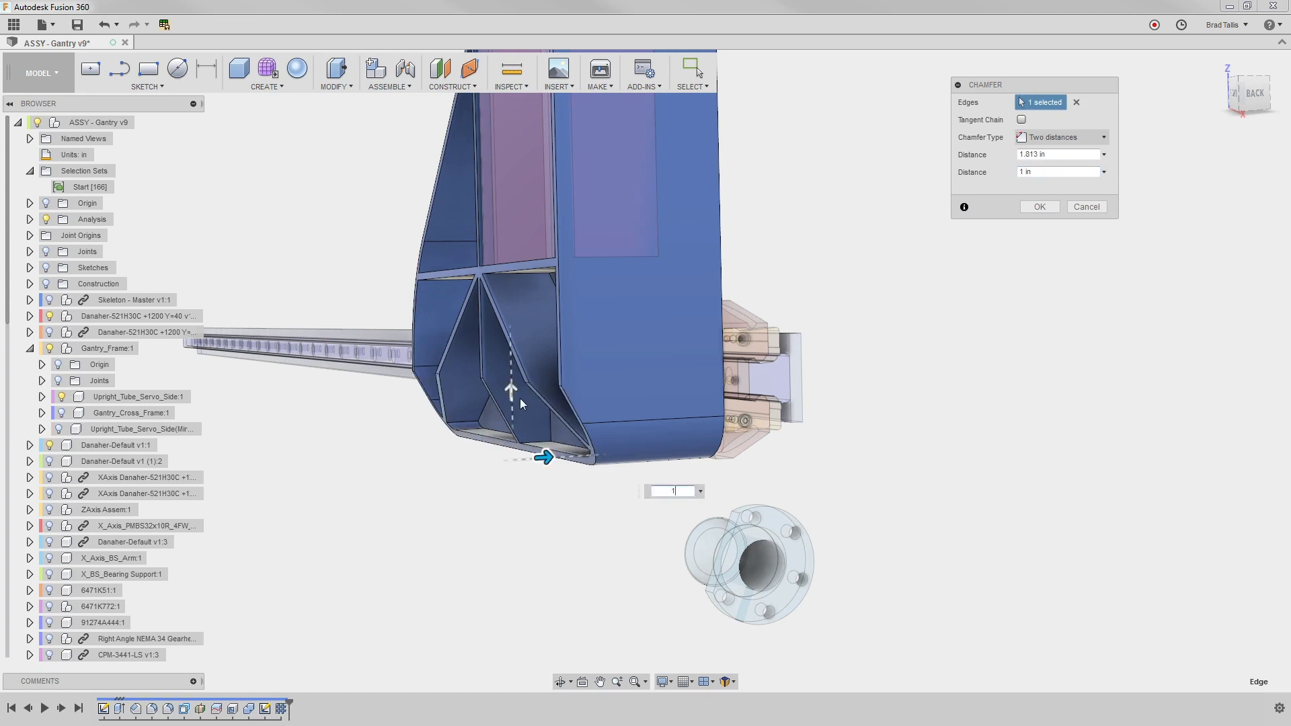
drag(510, 390, 508, 377)
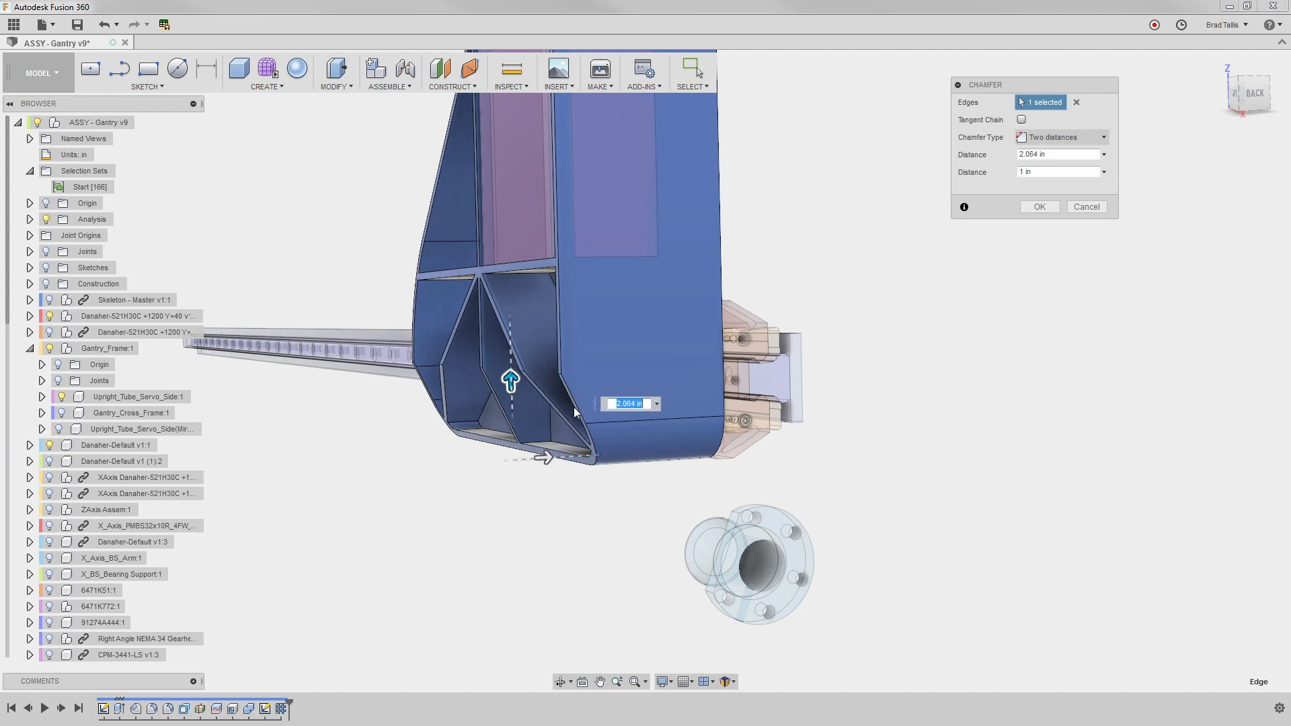
click(657, 404)
click(631, 493)
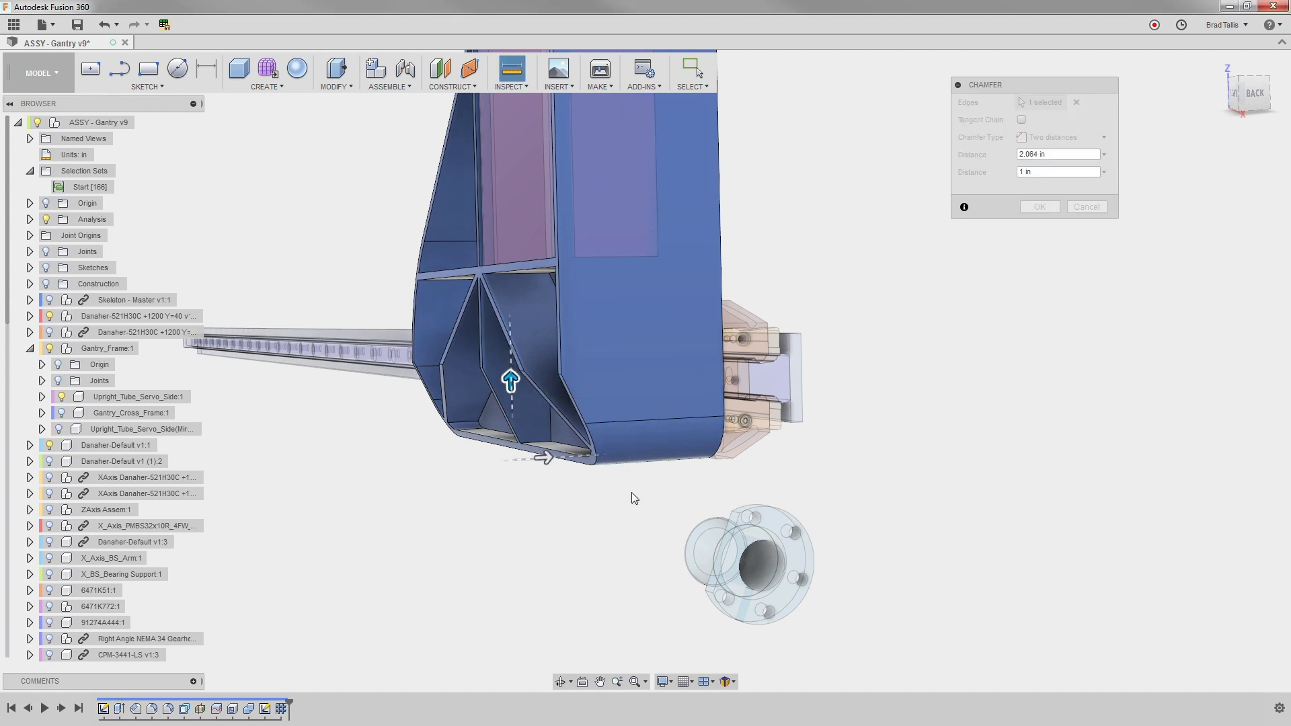
shift+middle_drag(605, 530, 530, 450)
click(523, 446)
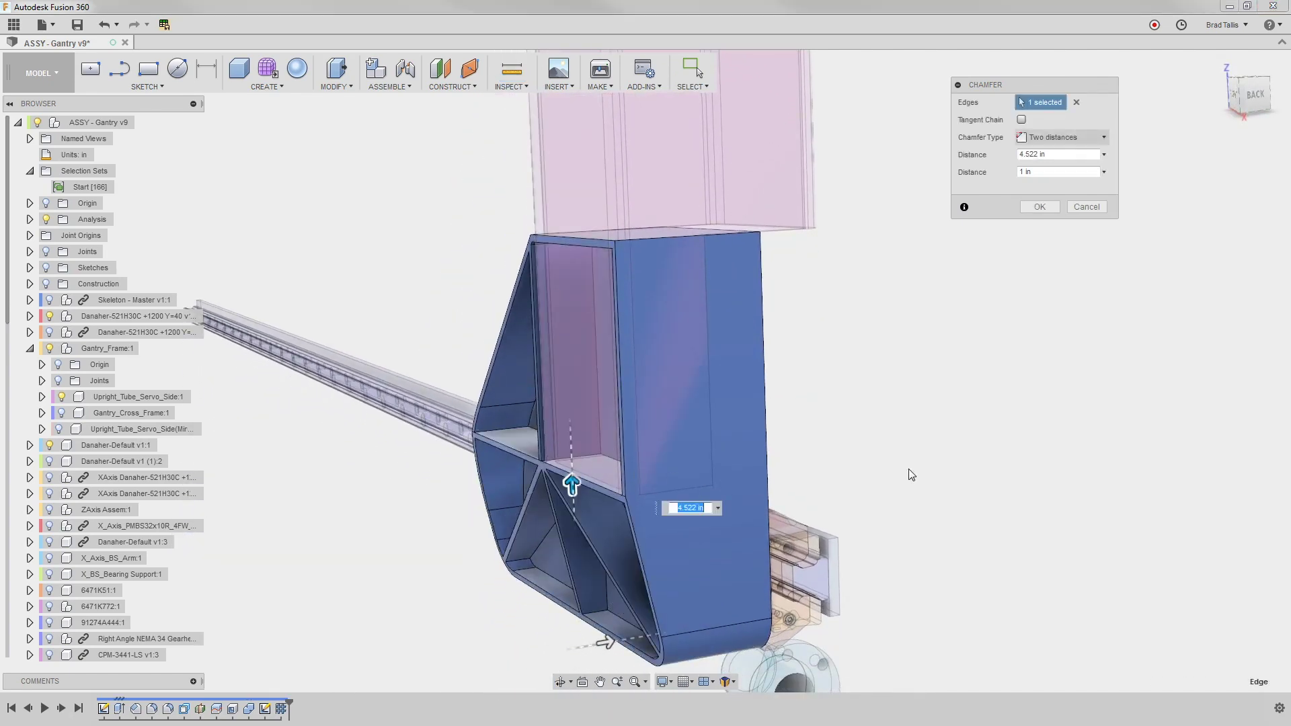
shift+middle_drag(919, 469, 913, 315)
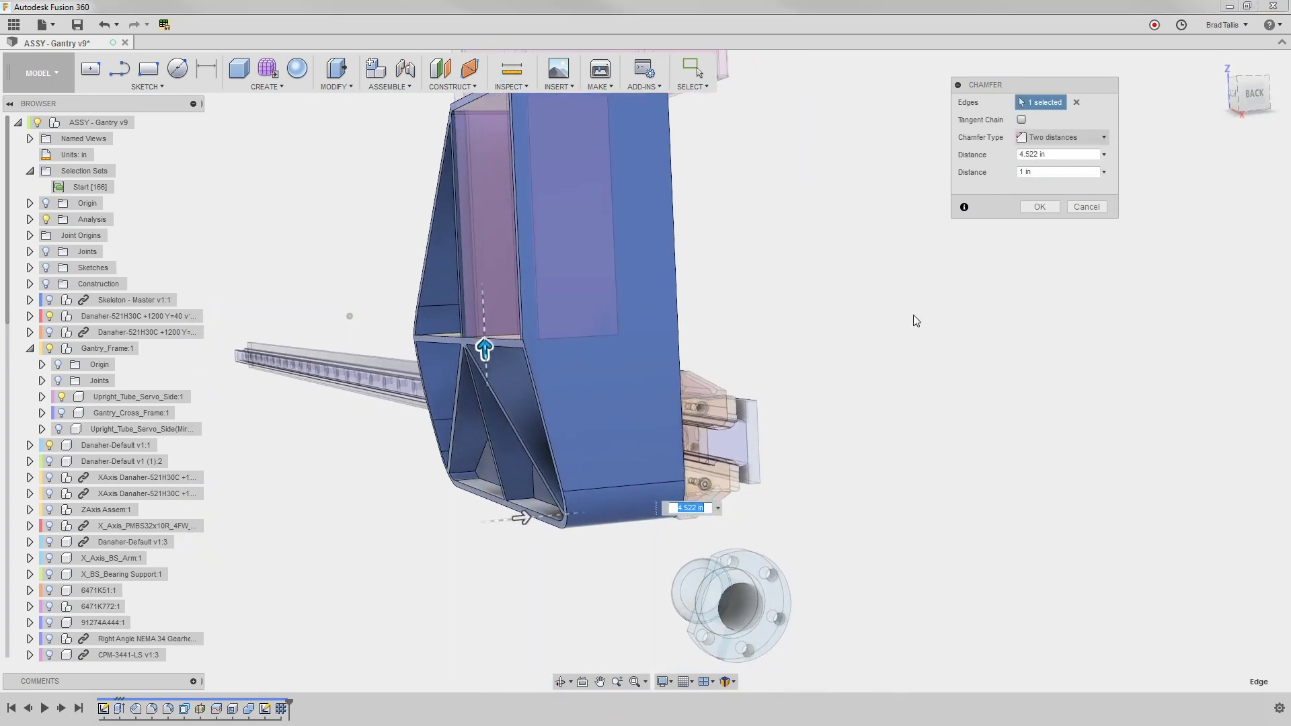
click(1036, 208)
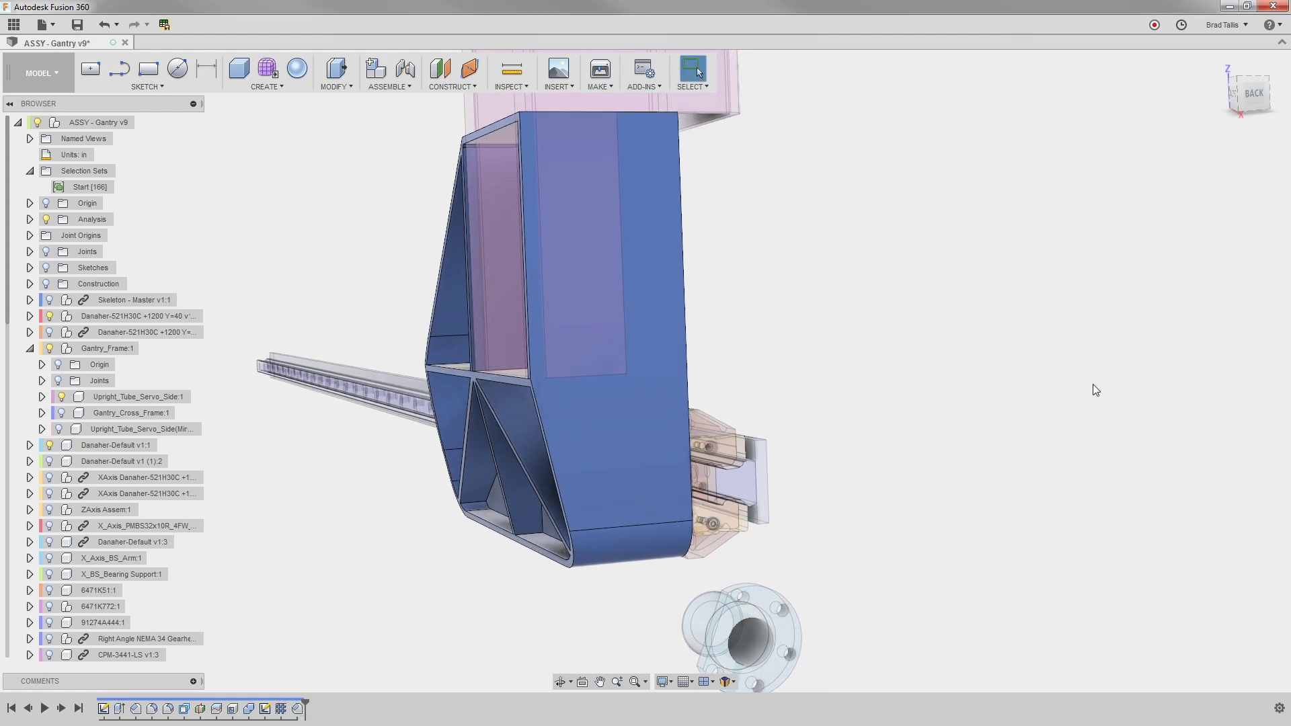
Step: Combine with Cut, using the frame block as target and the upright tube as tool
shift+middle_drag(601, 357, 991, 394)
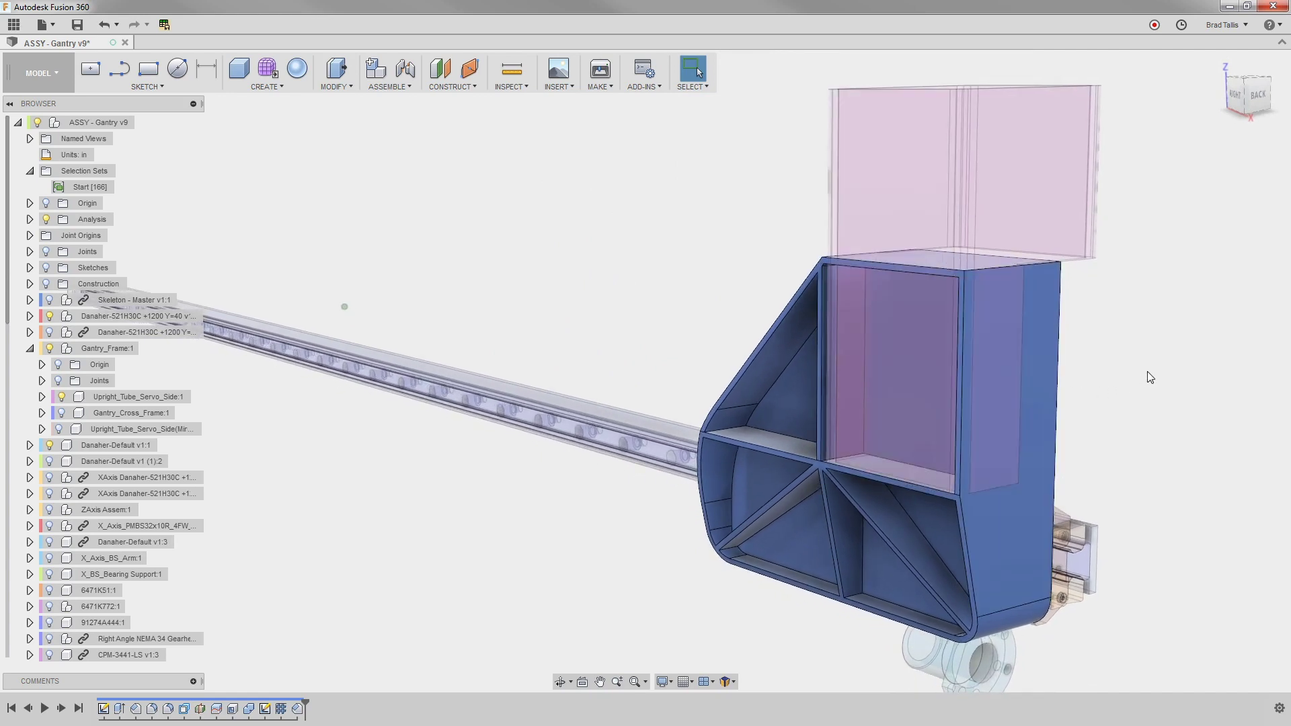
click(349, 87)
click(396, 215)
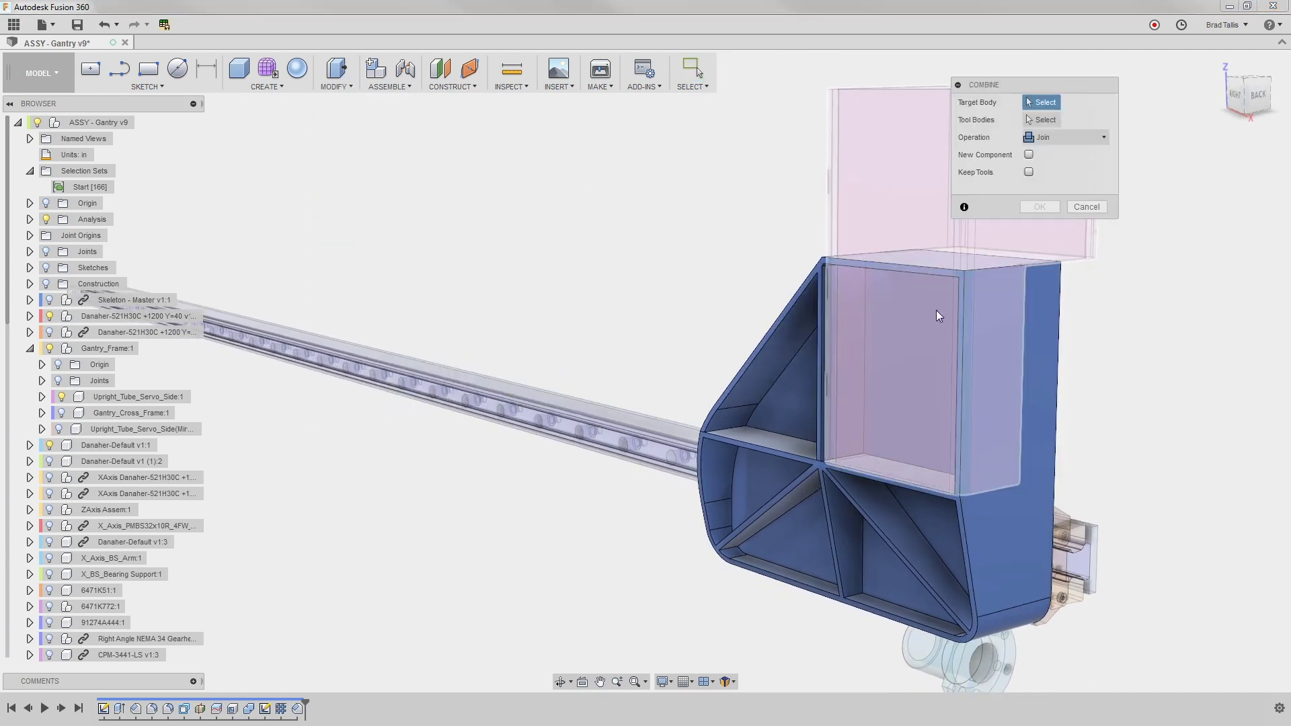
shift+middle_drag(950, 323, 850, 293)
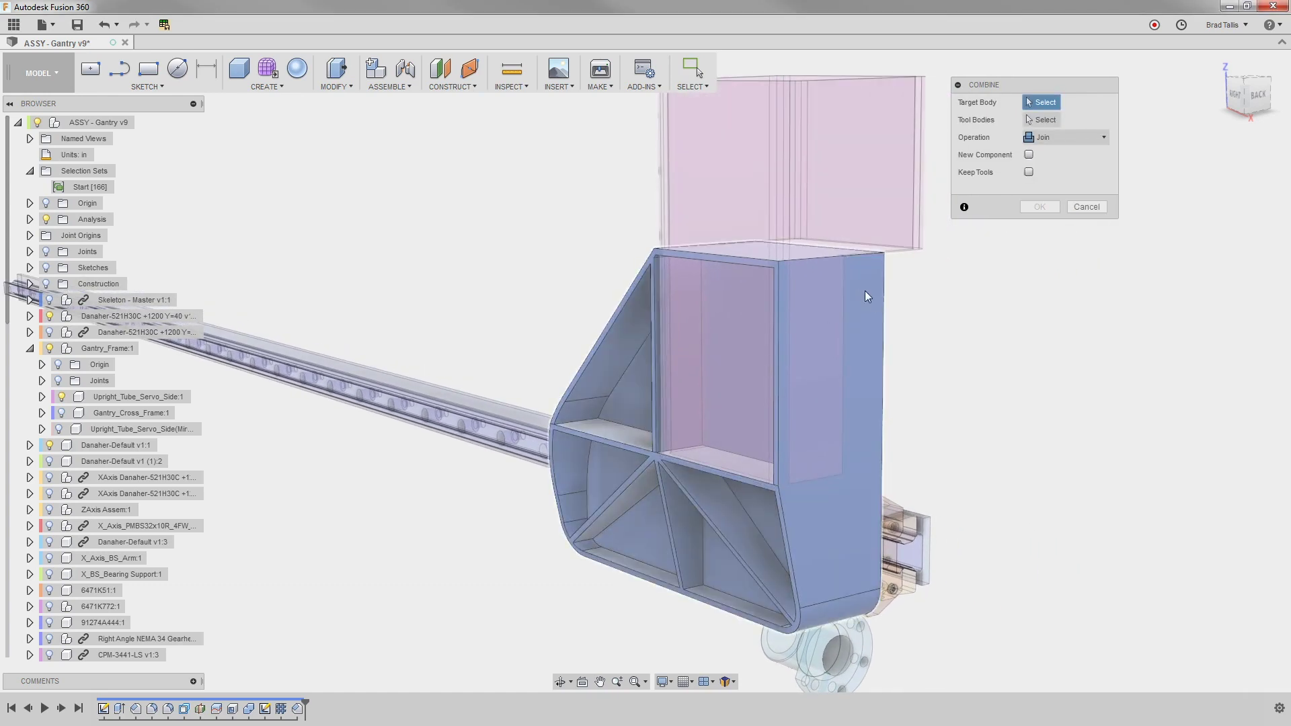
click(865, 290)
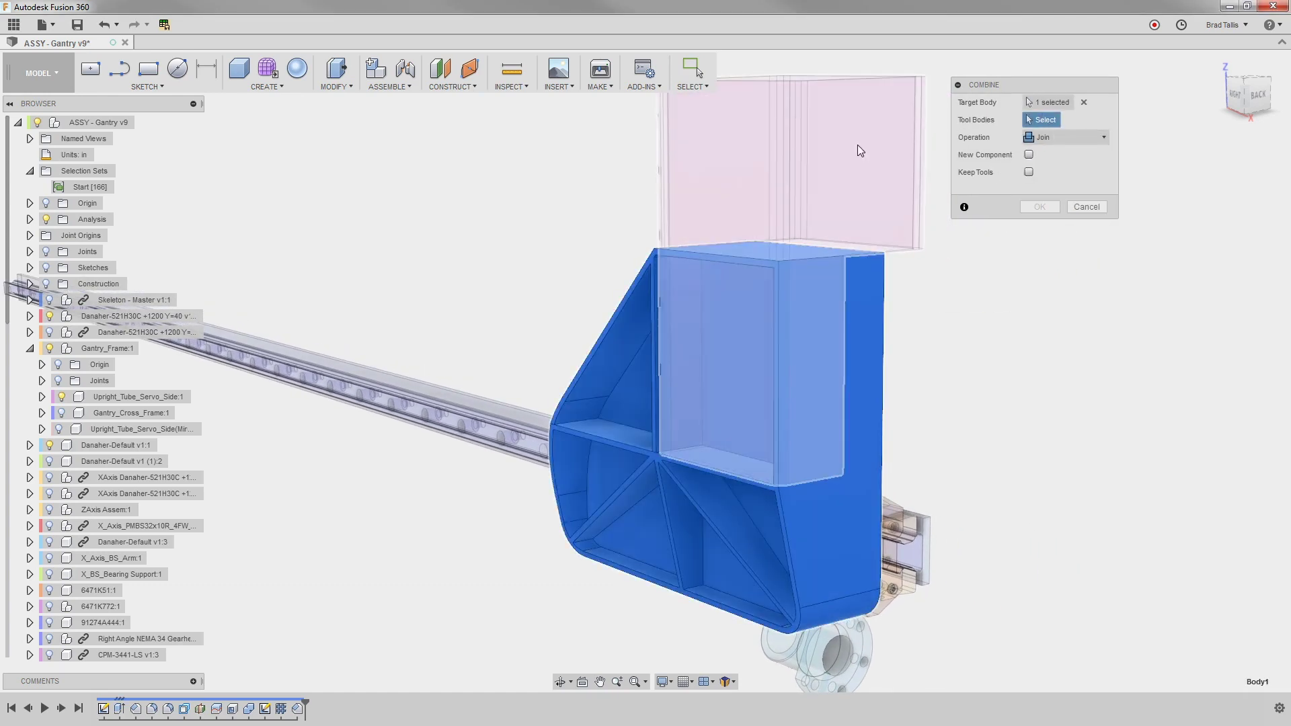
click(857, 144)
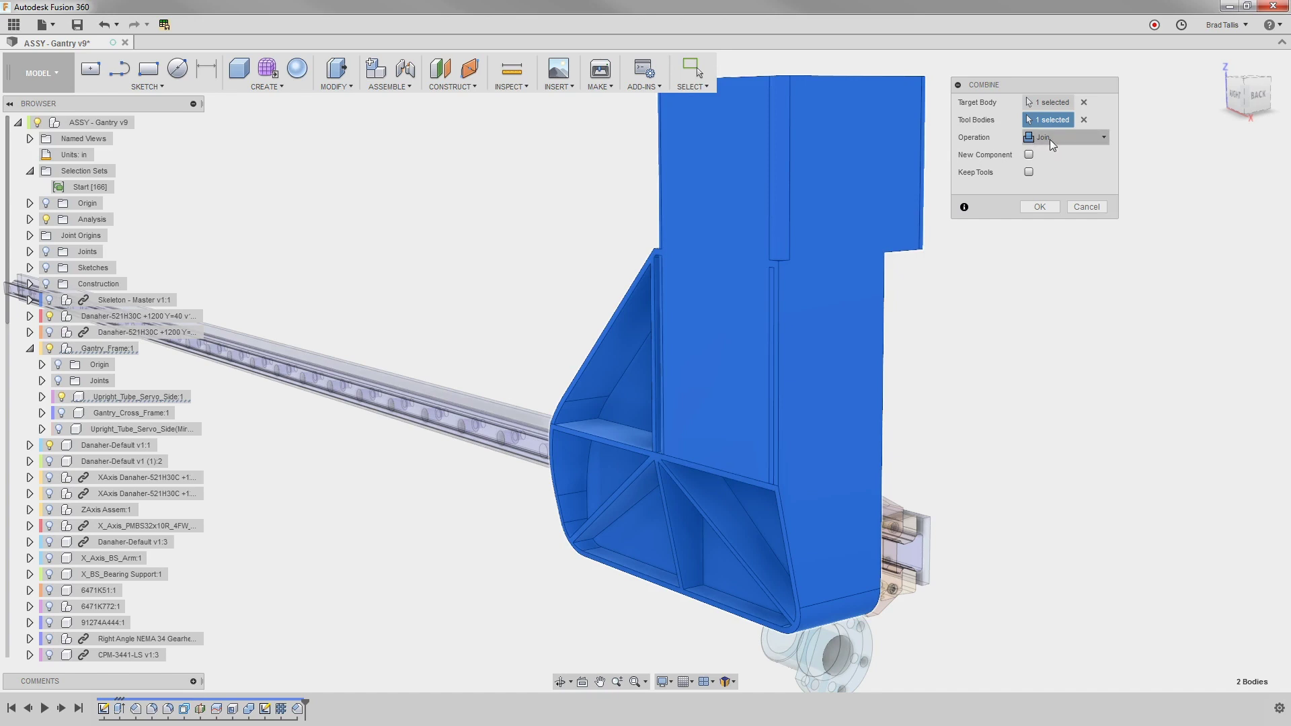
click(1050, 140)
click(1049, 167)
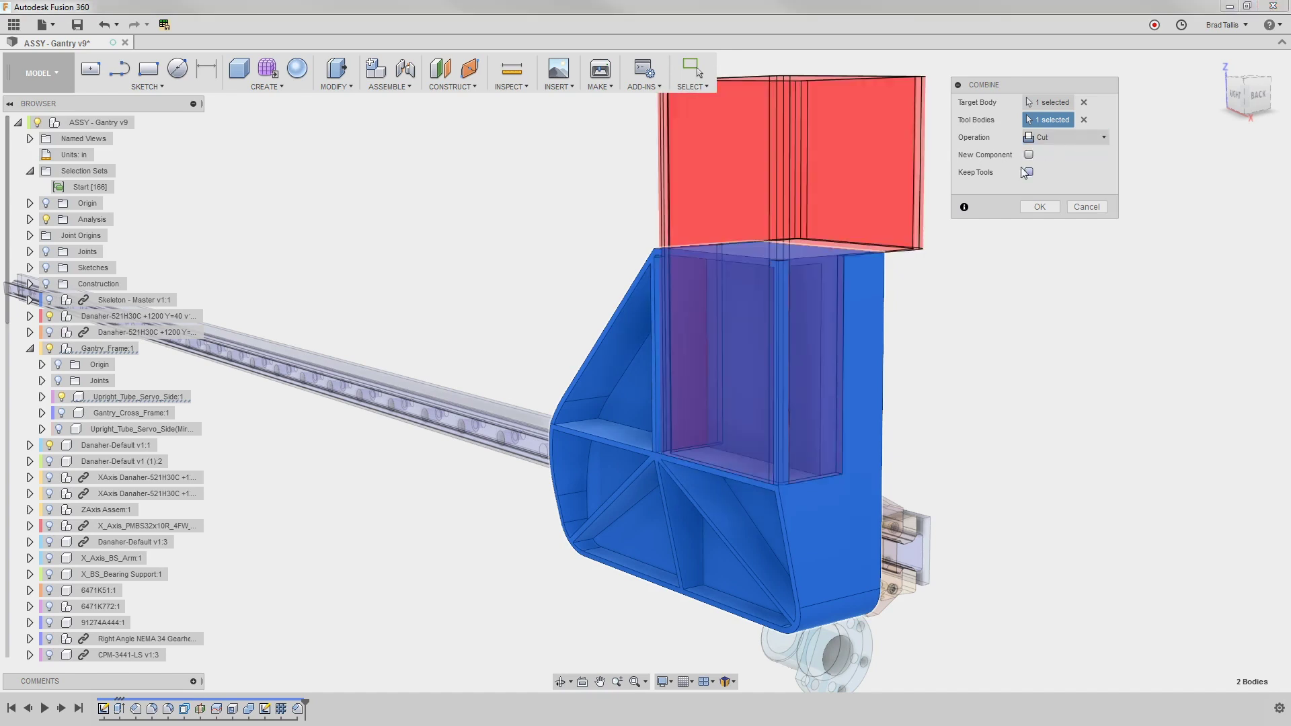
click(1037, 203)
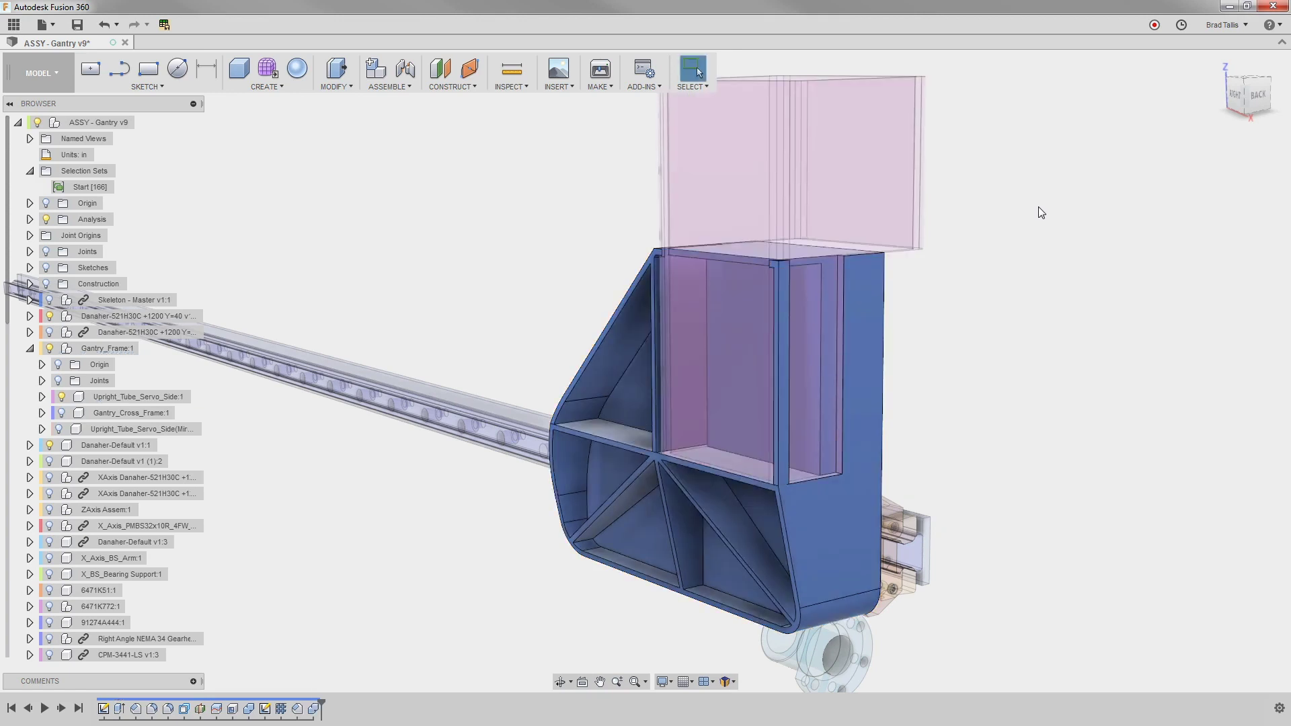
Step: Hide the upright tube body and clear the selection
click(870, 179)
right_click(870, 179)
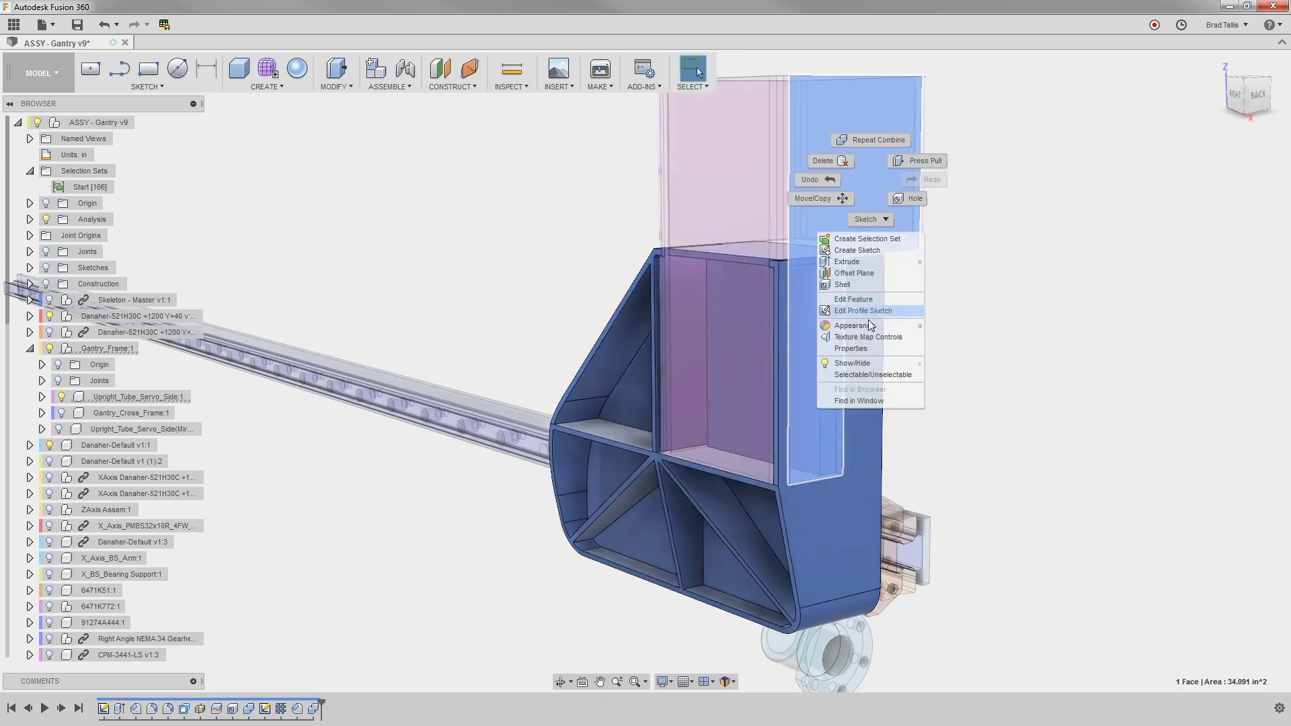
click(862, 363)
click(1047, 288)
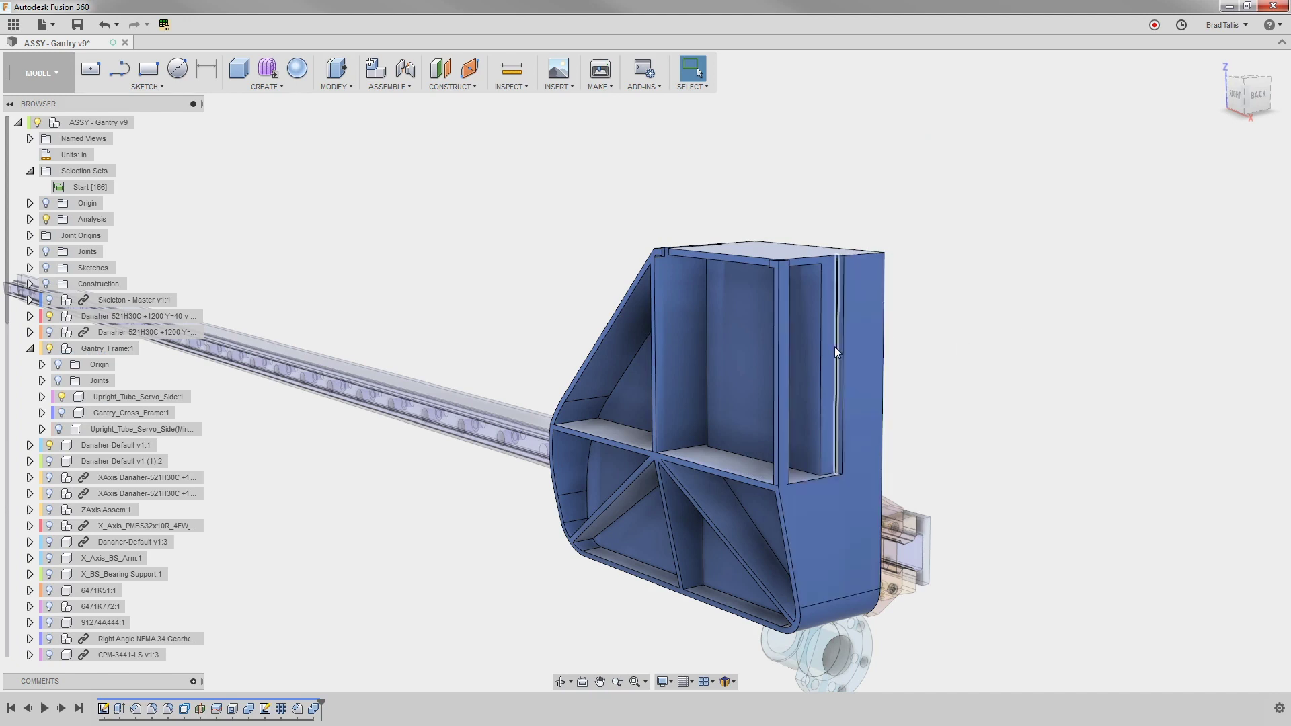
Step: Select the leftover top plate faces inside the cut pocket and delete them
shift+middle_drag(834, 346, 908, 207)
scroll(914, 194, up, 2)
scroll(913, 195, up, 2)
middle_drag(836, 447, 858, 316)
click(905, 262)
scroll(851, 261, up, 5)
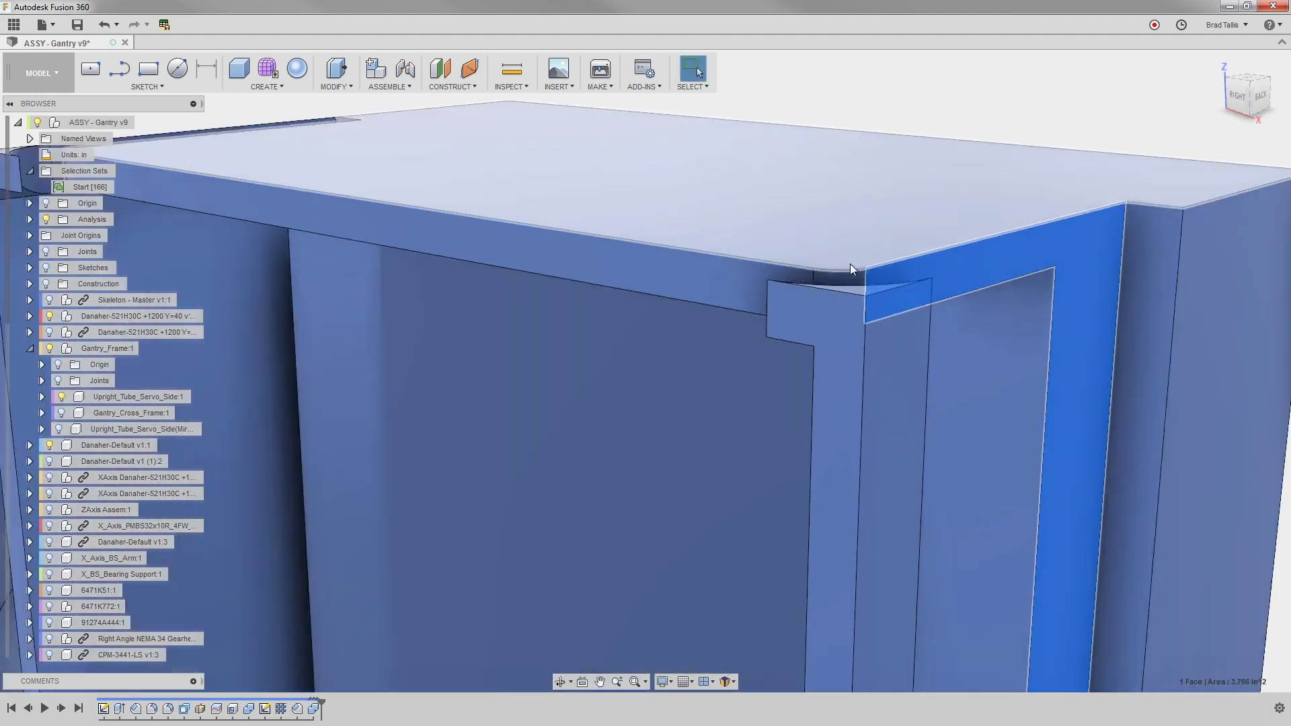
ctrl+click(839, 290)
scroll(724, 282, down, 5)
shift+middle_drag(659, 333, 547, 374)
ctrl+click(542, 391)
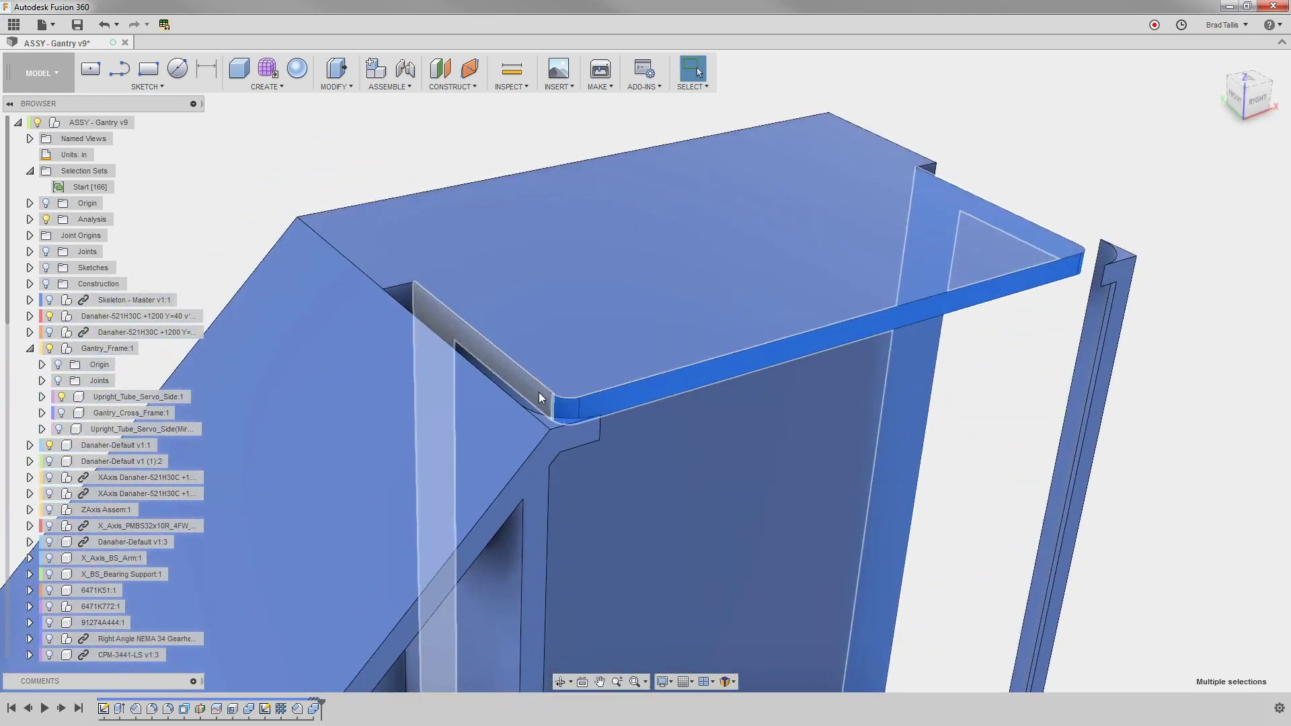
shift+middle_drag(939, 255, 1063, 341)
key(Delete)
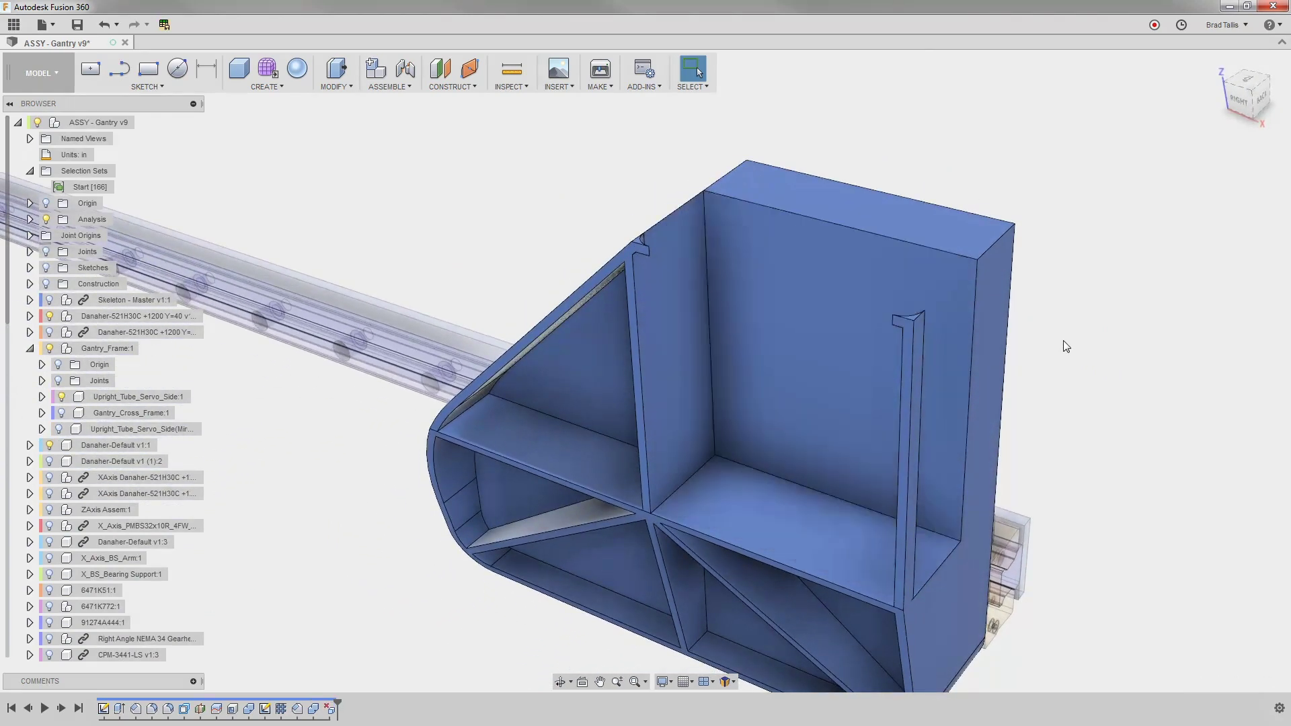
Step: Window-select the leftover slivers at the lower and left corners and delete them
shift+middle_drag(1063, 340, 924, 278)
drag(893, 386, 1061, 289)
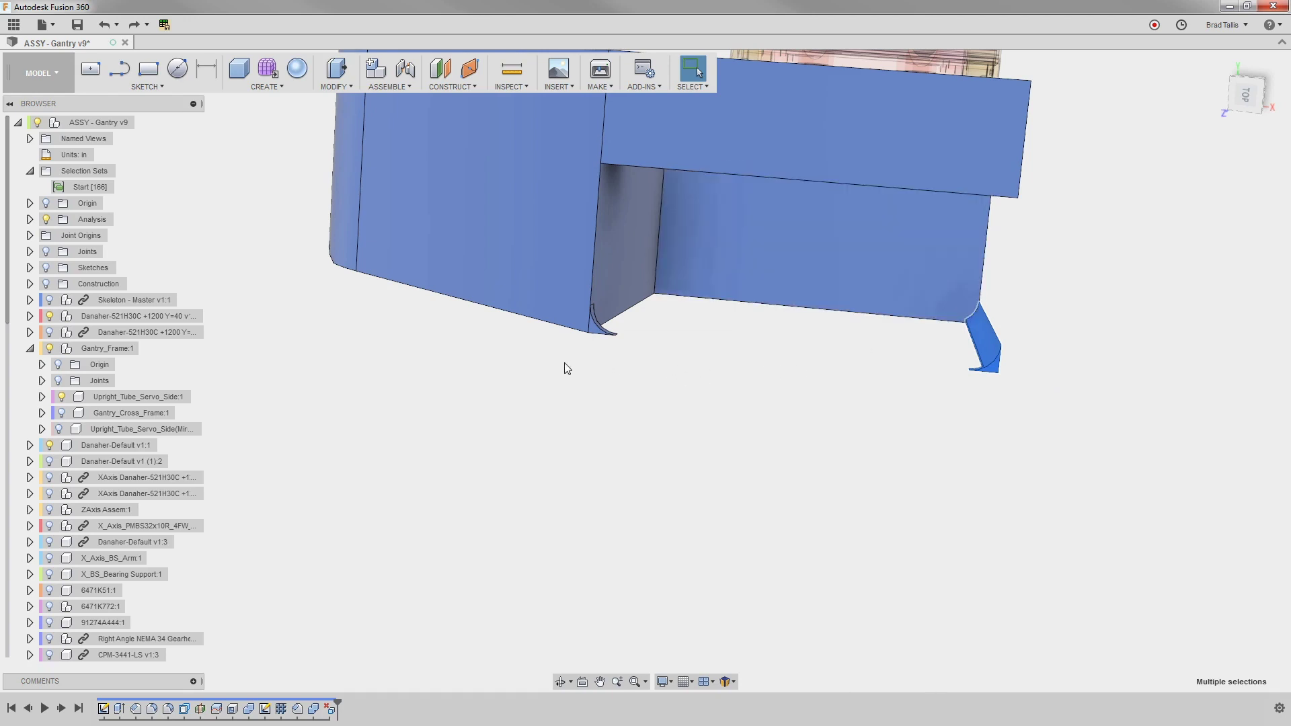
shift+drag(557, 369, 635, 289)
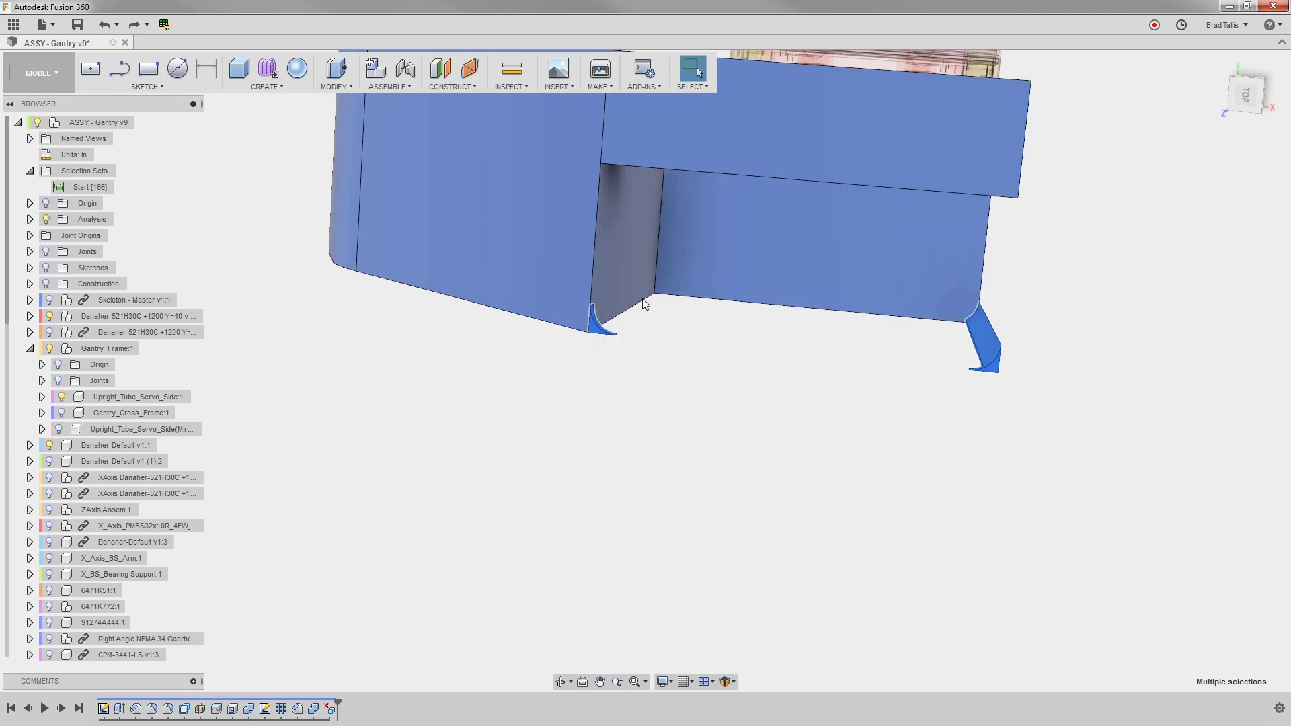
right_click(774, 355)
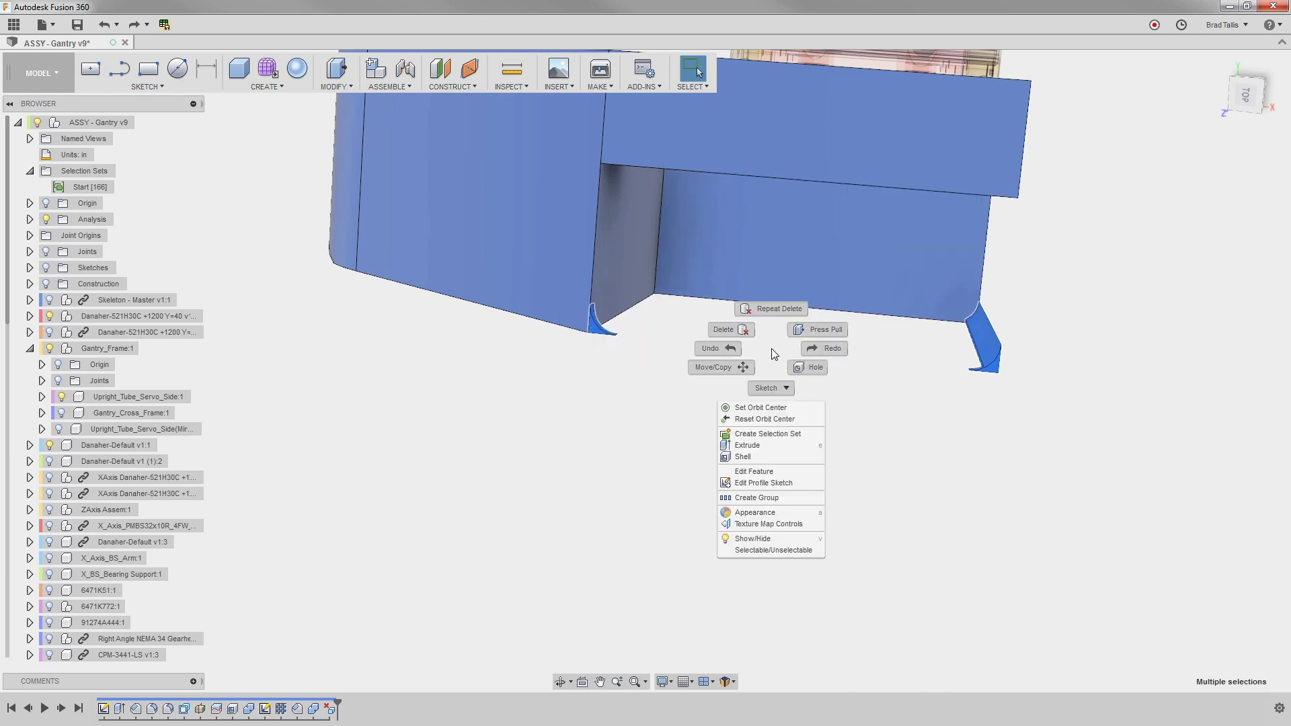
click(732, 329)
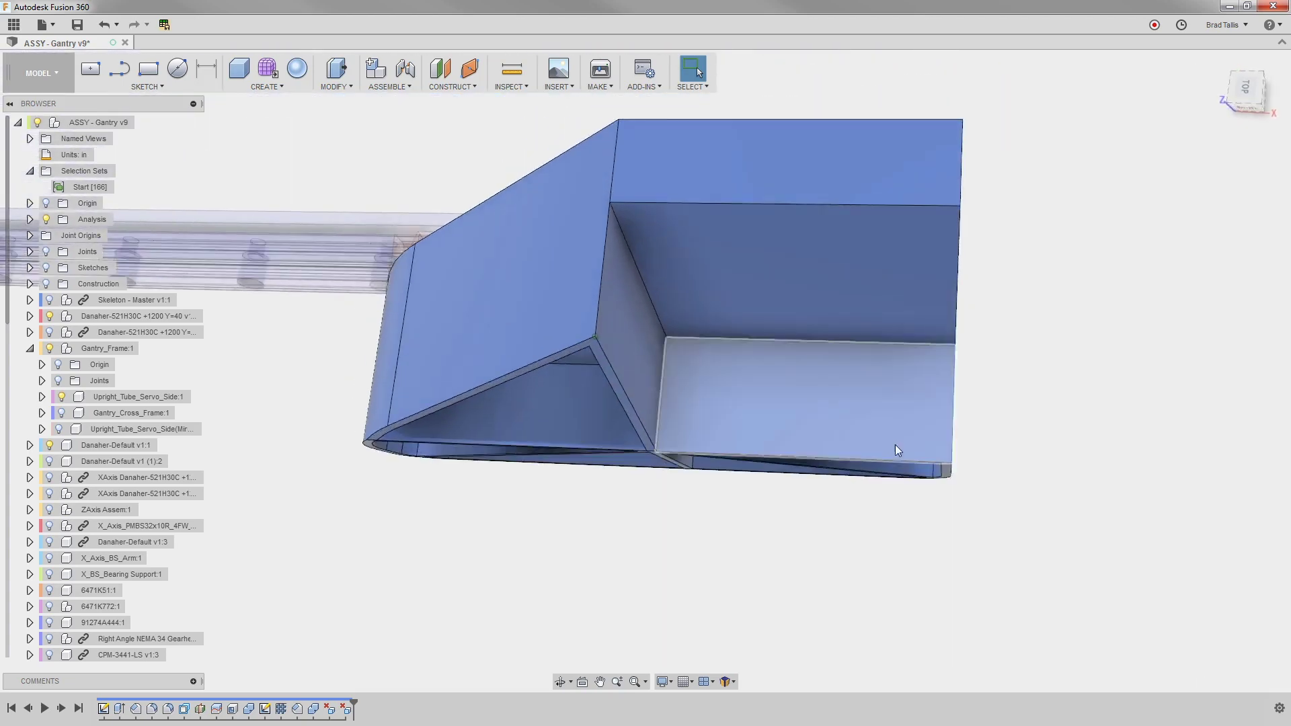
shift+middle_drag(902, 442, 1002, 481)
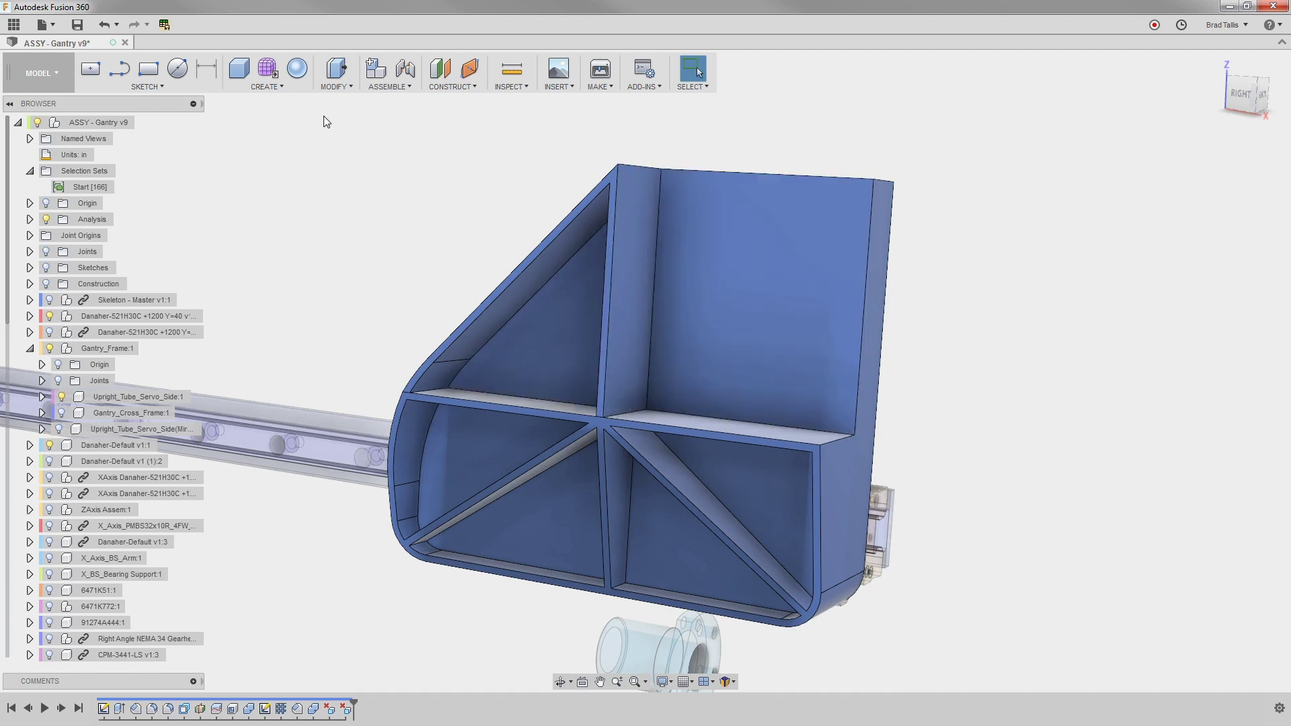
Step: Apply a 0.25 in Rule Fillet to the Web feature's rib edges
click(324, 87)
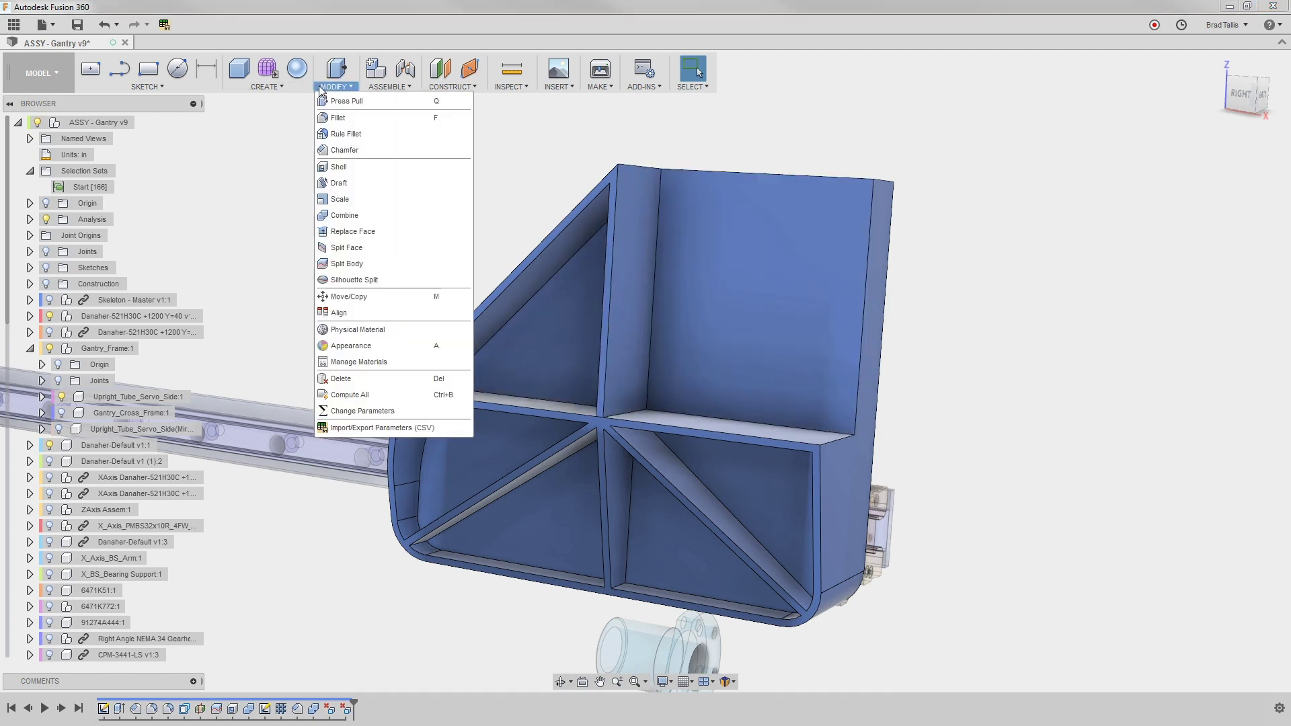
click(369, 132)
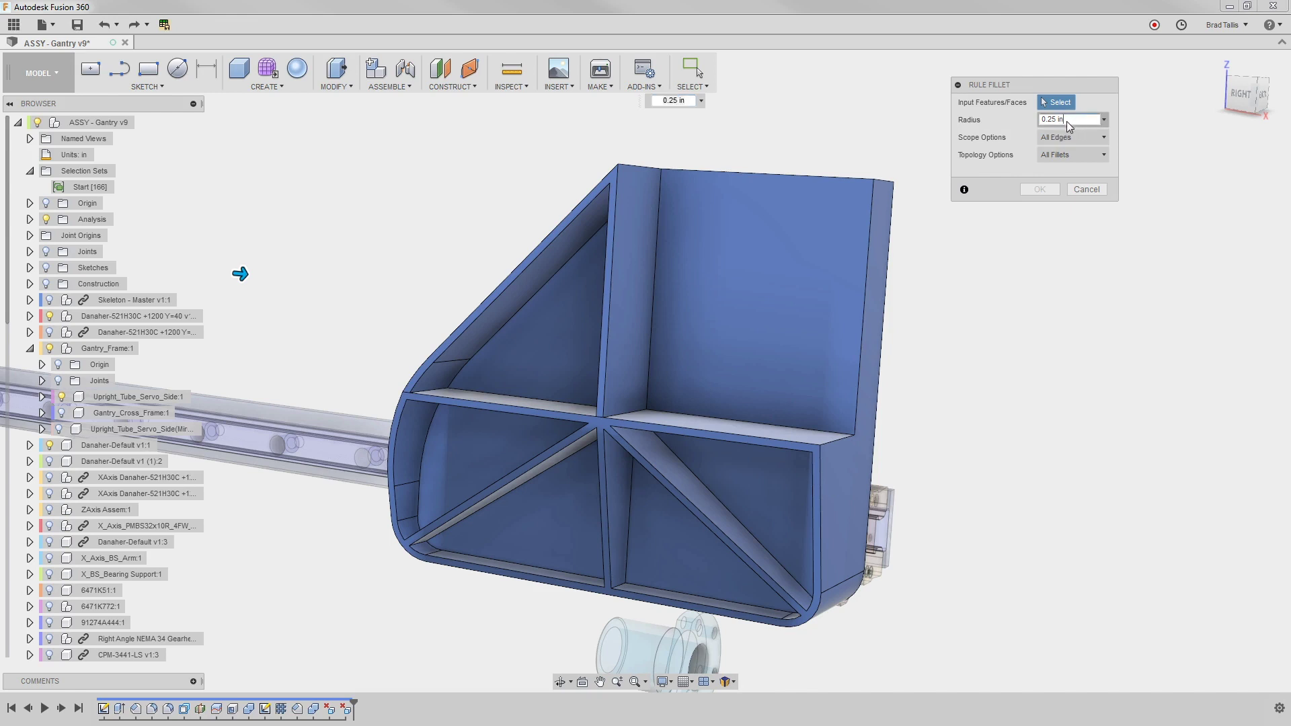
drag(1064, 121, 1033, 120)
text(.25)
click(285, 709)
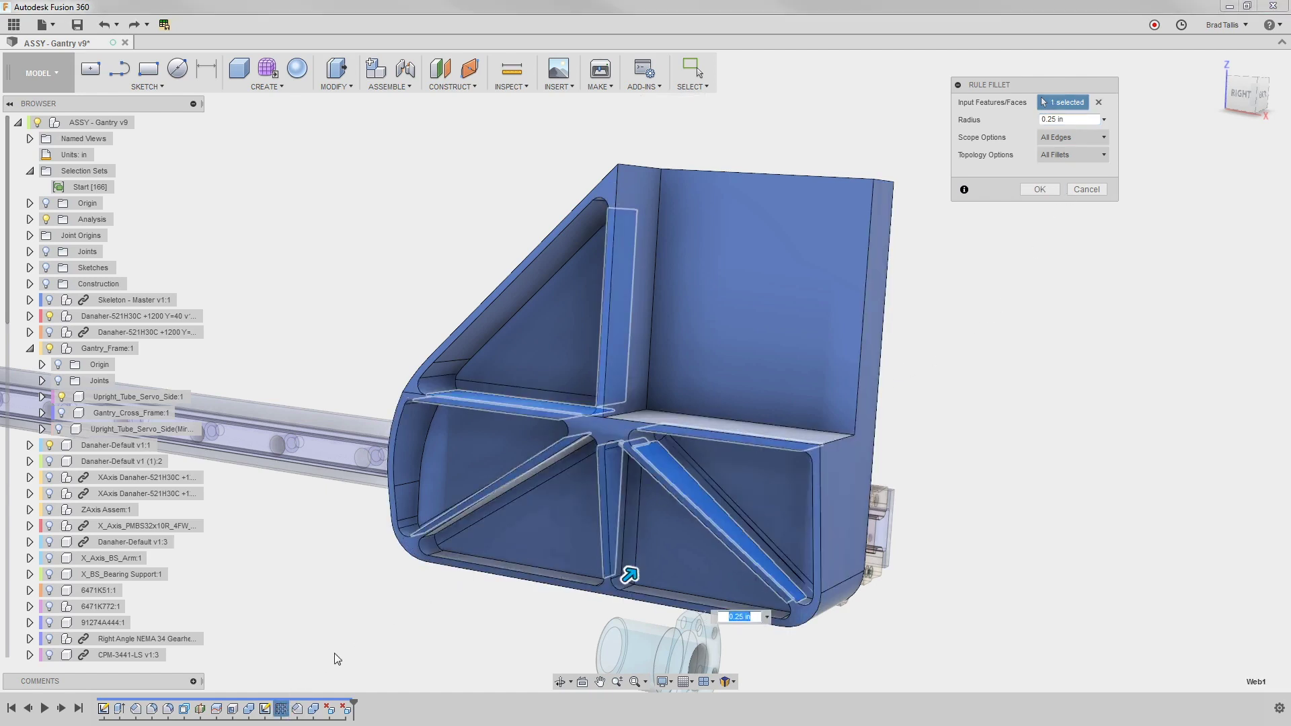
shift+middle_drag(334, 653, 760, 382)
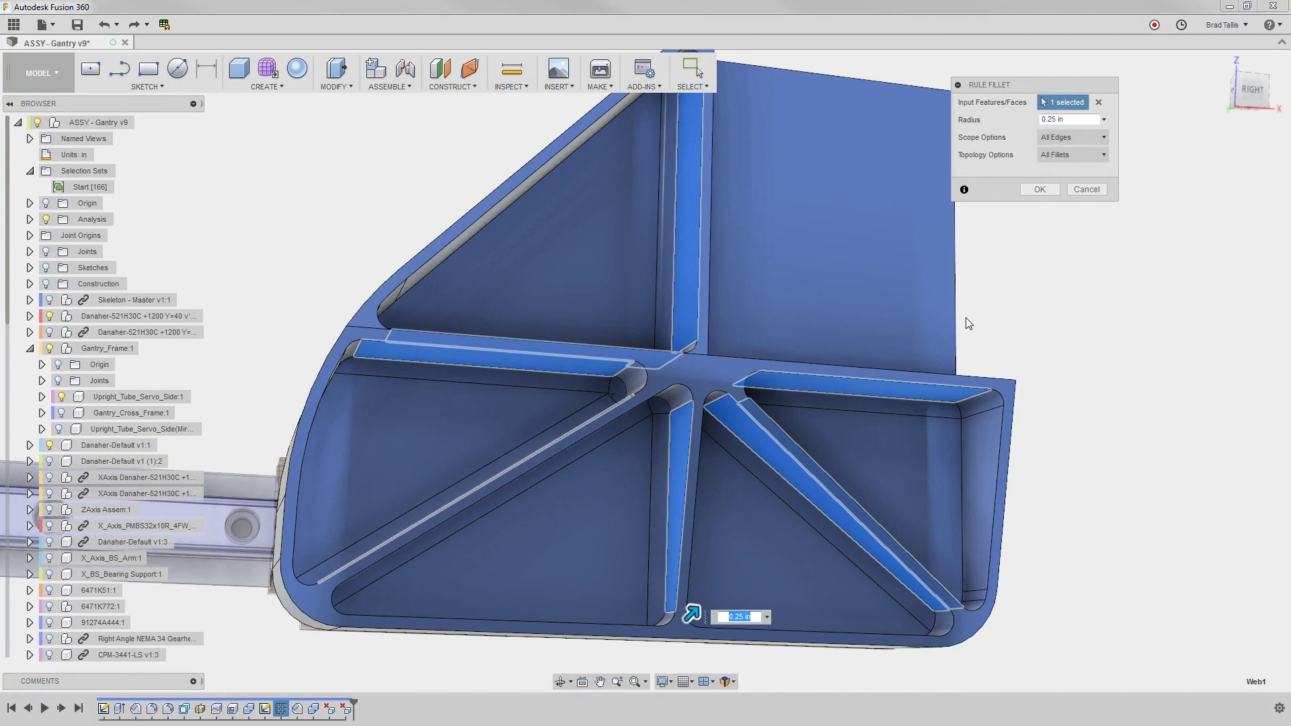
click(1029, 191)
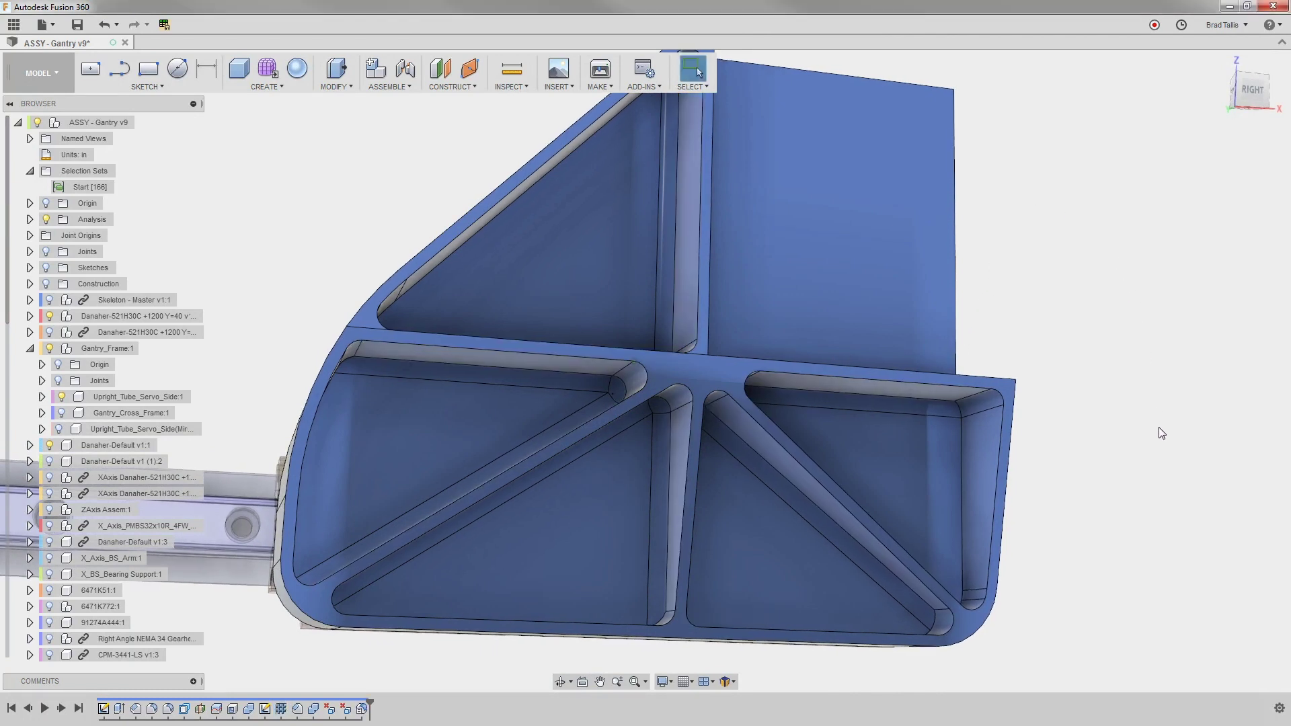
shift+middle_drag(1161, 431, 870, 567)
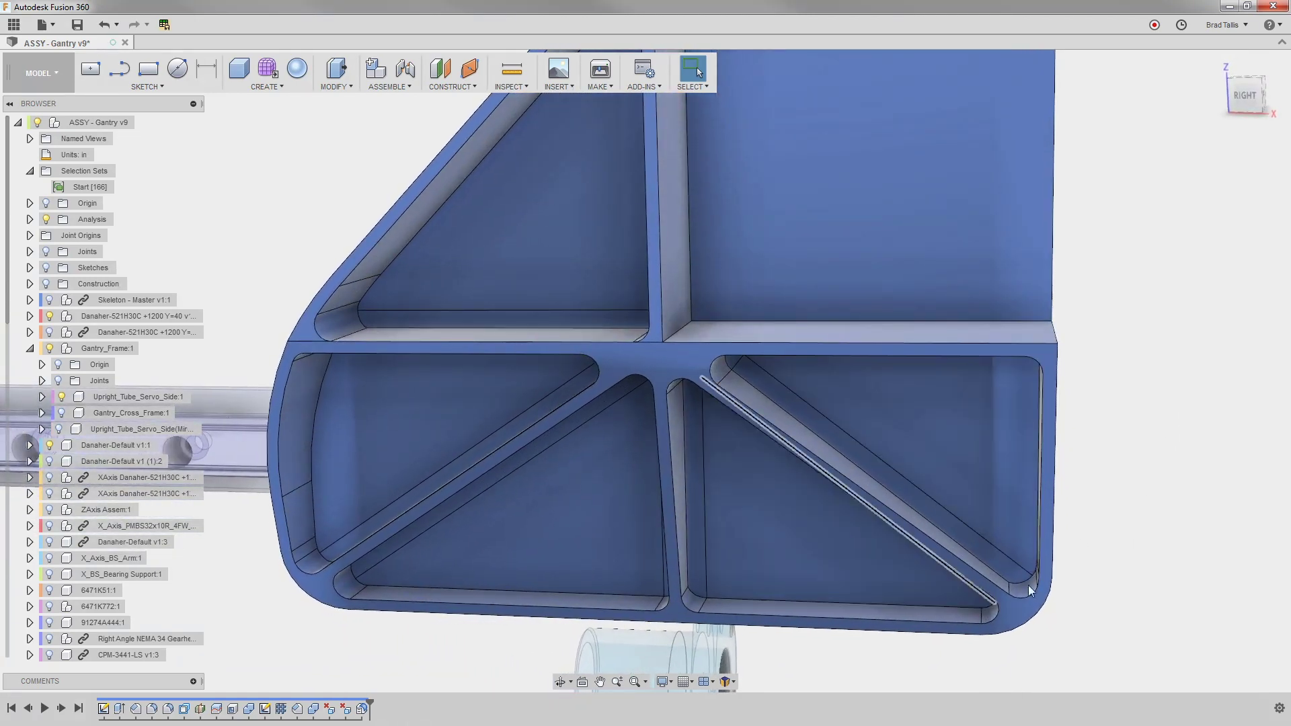
Step: Add a 0.25 in Rule Fillet on the five triangular pocket floor faces
click(336, 86)
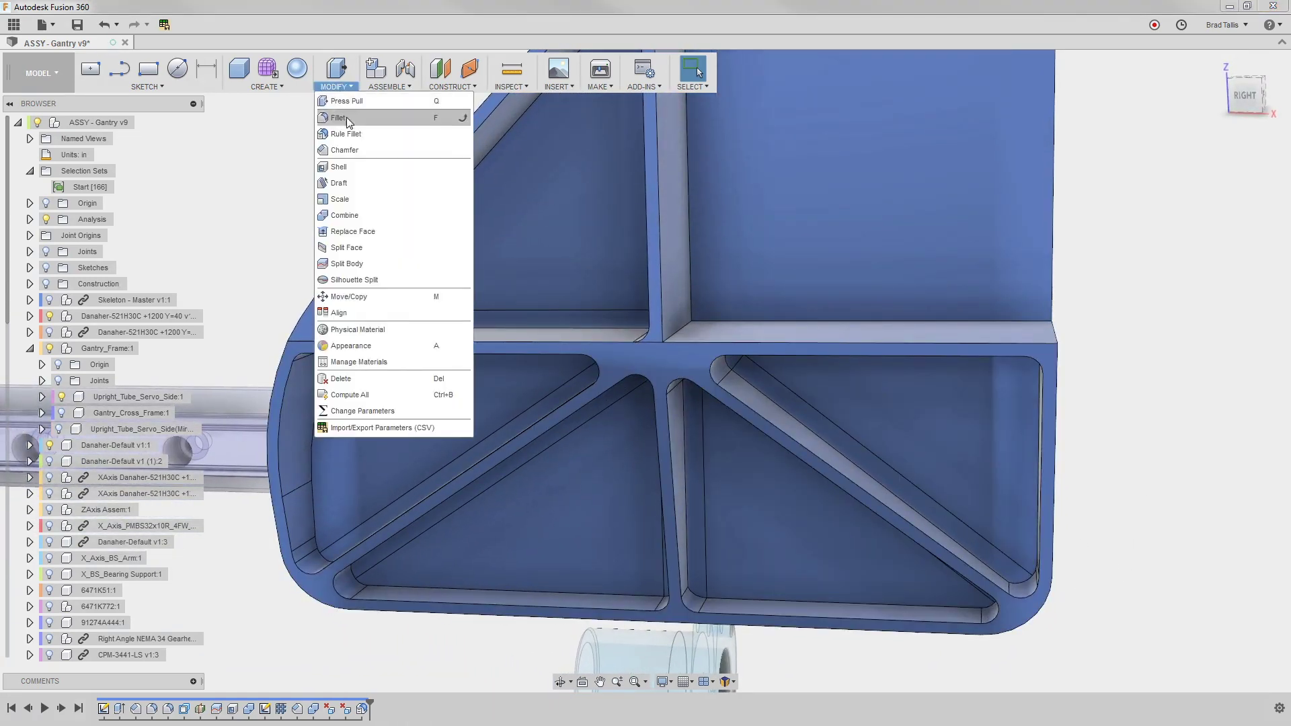
click(363, 132)
click(866, 418)
click(789, 524)
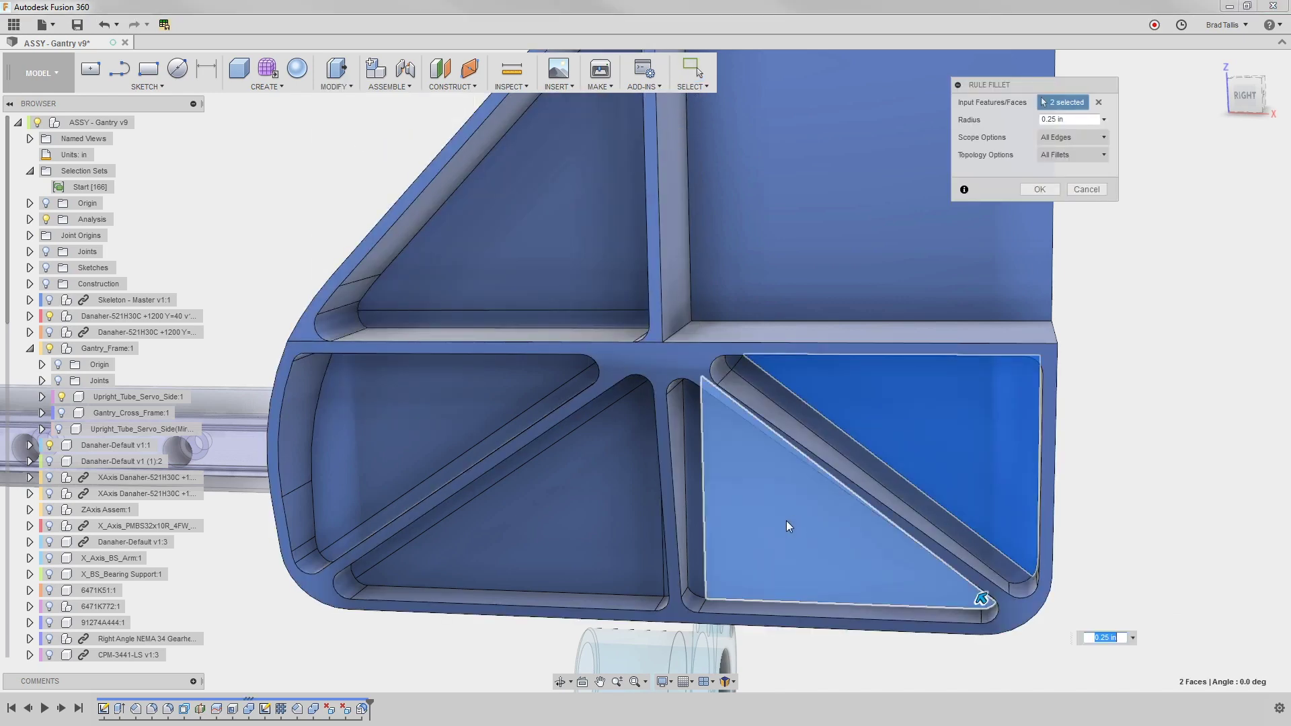
click(558, 523)
click(415, 424)
click(476, 277)
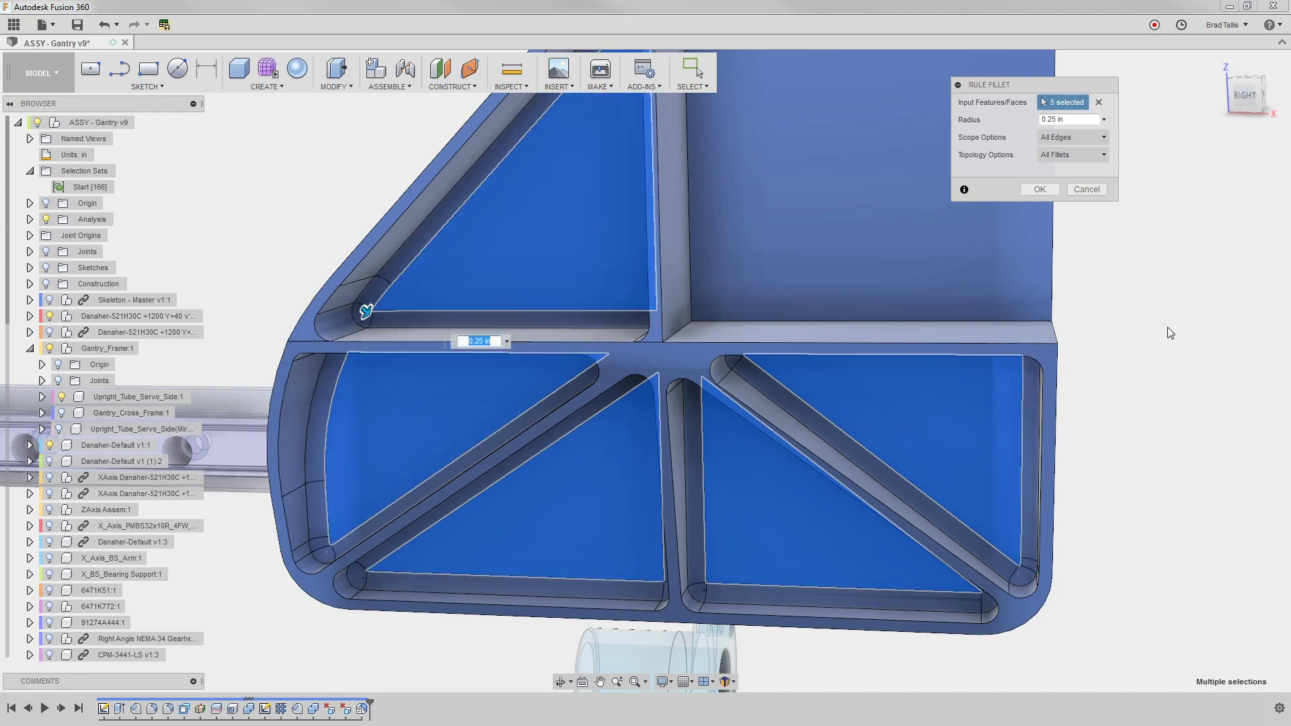
click(1028, 189)
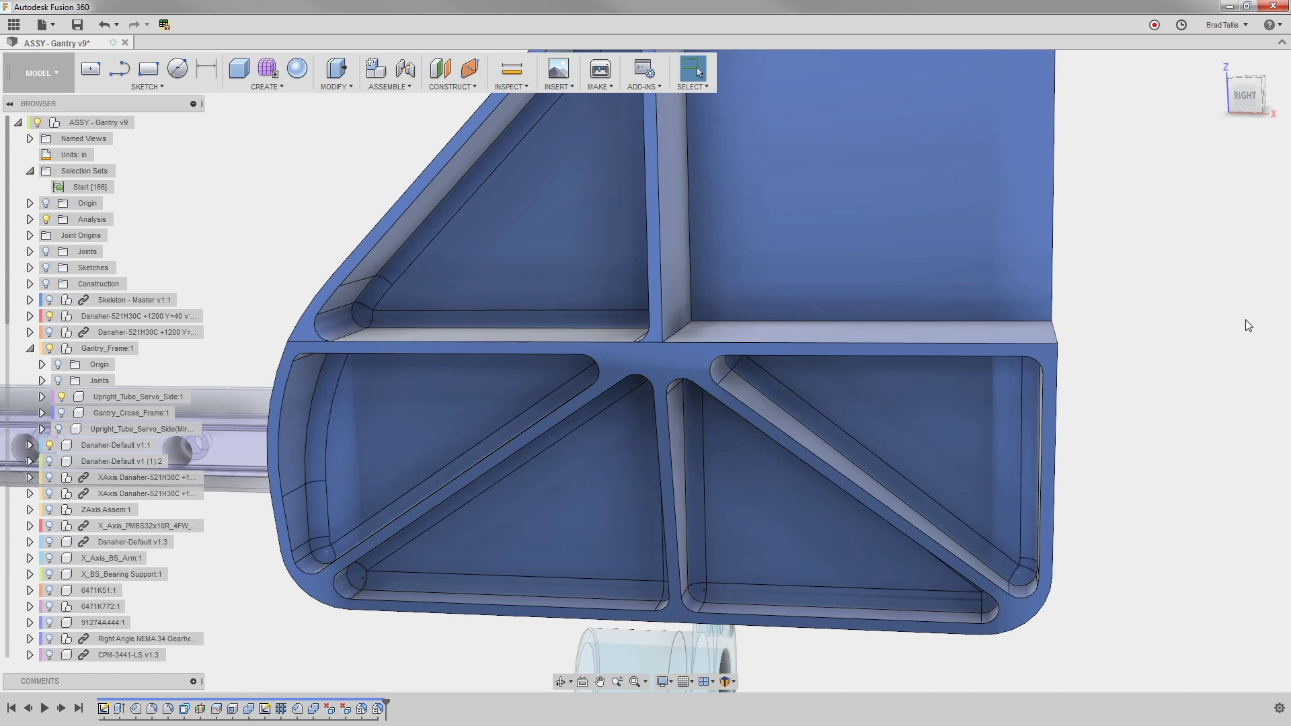
scroll(1245, 320, down, 4)
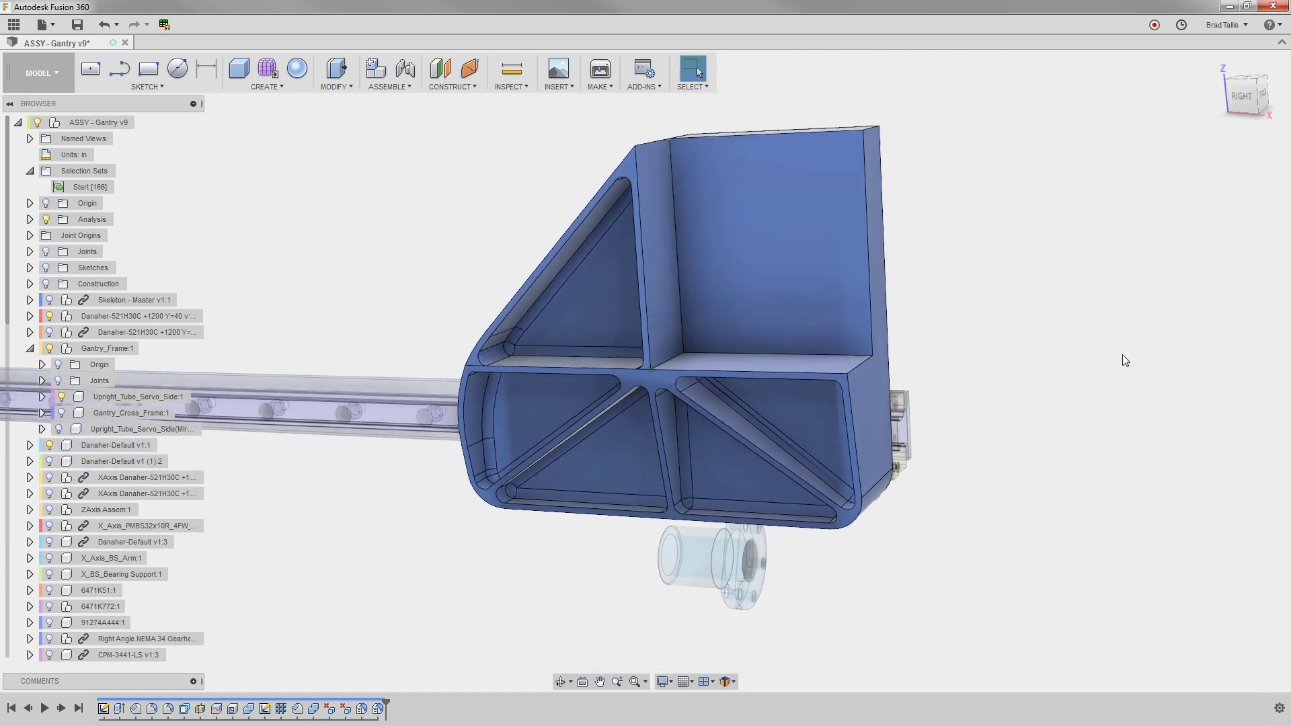
shift+middle_drag(1120, 362, 1103, 393)
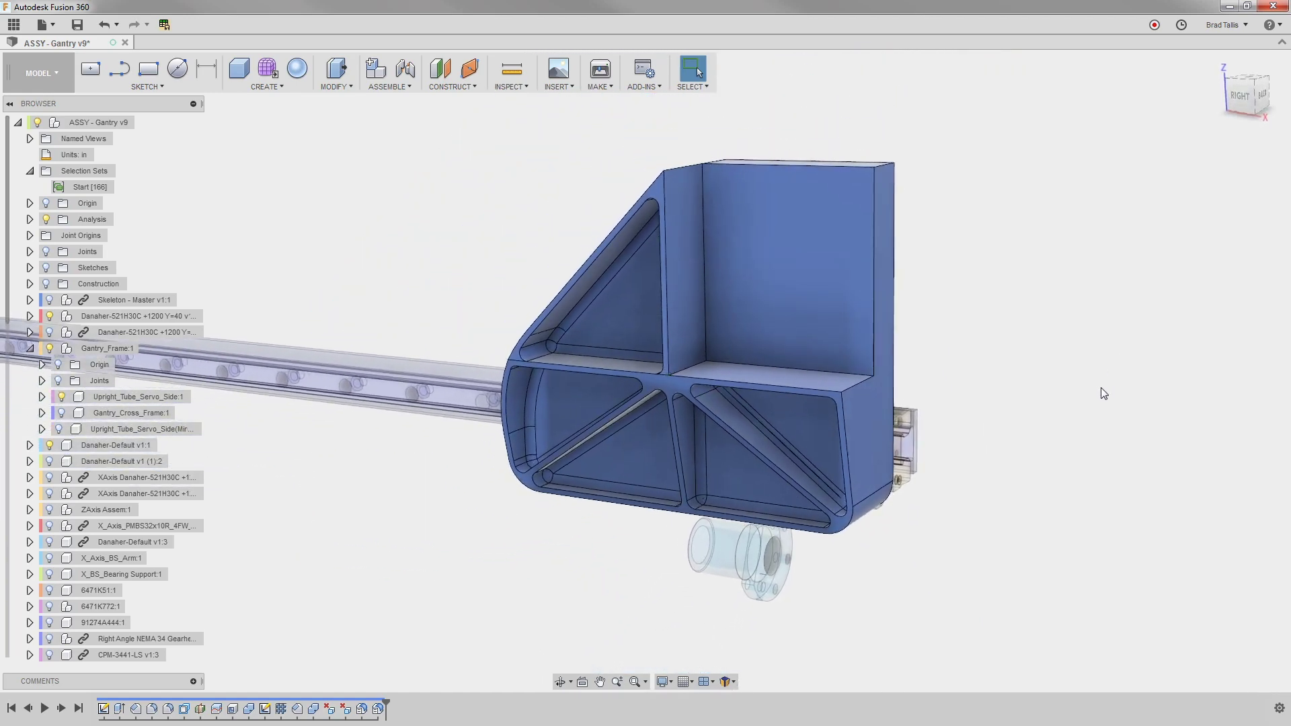